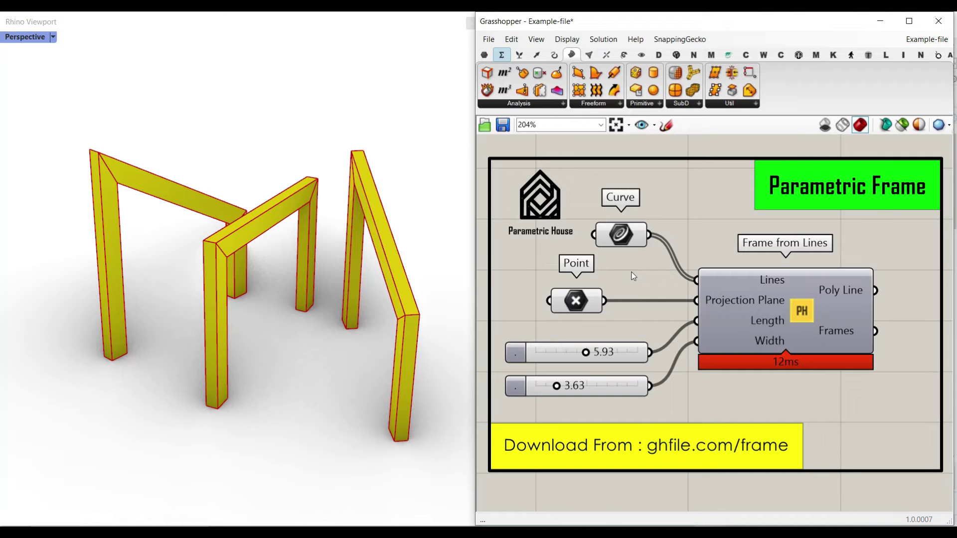
- Turn and shift the middle frame's source line to reorient that frame
{"action": "right_click_drag", "start_coordinate": [220, 343], "coordinate": [173, 357]}
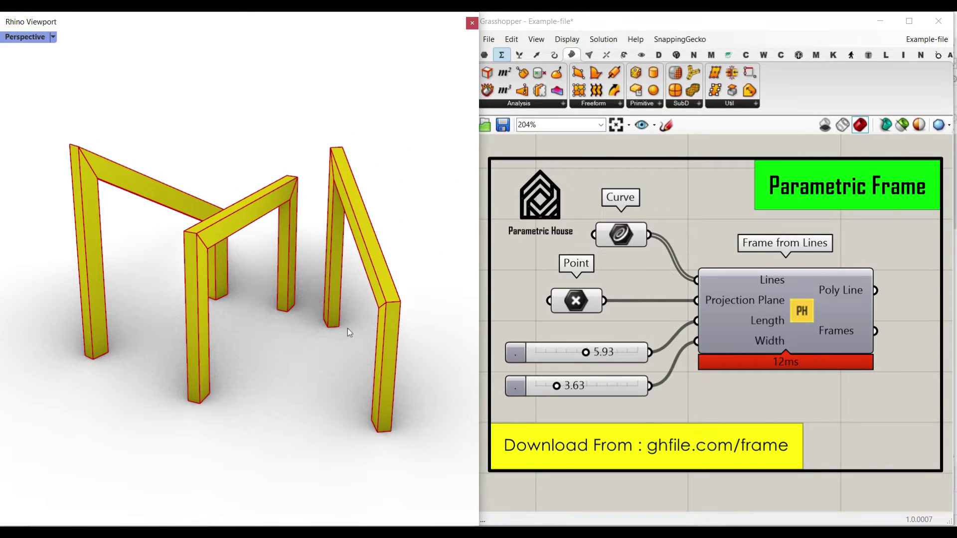
{"action": "left_click", "coordinate": [625, 238]}
{"action": "right_click_drag", "start_coordinate": [267, 245], "coordinate": [244, 236]}
{"action": "left_click", "coordinate": [244, 236]}
{"action": "left_click_drag", "start_coordinate": [213, 267], "coordinate": [233, 274]}
{"action": "left_click", "coordinate": [248, 328]}
{"action": "right_click_drag", "start_coordinate": [209, 311], "coordinate": [253, 308]}
{"action": "left_click", "coordinate": [300, 257]}
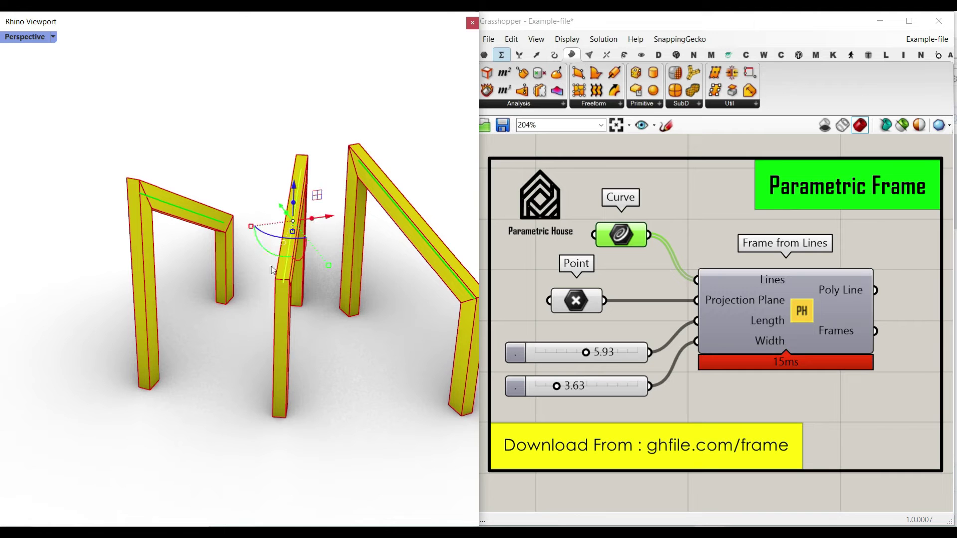
- Rotate the middle frame's source line further until it runs roughly parallel to the neighbouring frames
{"action": "left_click_drag", "start_coordinate": [269, 236], "coordinate": [286, 240]}
{"action": "left_click", "coordinate": [360, 345]}
{"action": "right_click_drag", "start_coordinate": [326, 292], "coordinate": [364, 287]}
{"action": "left_click", "coordinate": [362, 276]}
{"action": "left_click", "coordinate": [366, 279]}
{"action": "left_click_drag", "start_coordinate": [368, 253], "coordinate": [376, 202]}
{"action": "key", "text": "Escape"}
{"action": "right_click_drag", "start_coordinate": [306, 295], "coordinate": [402, 321]}
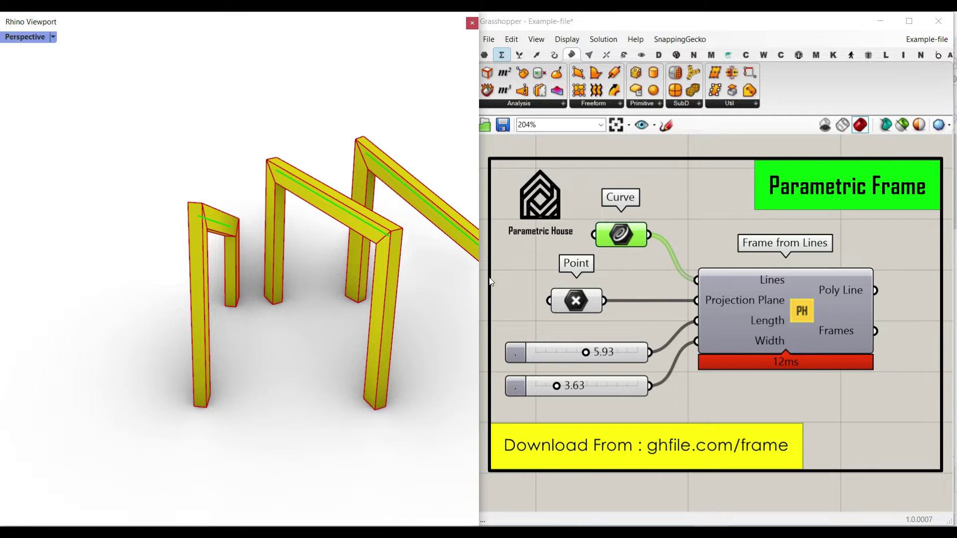
- Move the projection plane point beside the frames and set the frame Length to 6.56, inspecting the leg ends
{"action": "left_click", "coordinate": [574, 300]}
{"action": "right_click_drag", "start_coordinate": [309, 316], "coordinate": [239, 302]}
{"action": "left_click_drag", "start_coordinate": [447, 266], "coordinate": [442, 302]}
{"action": "left_click_drag", "start_coordinate": [585, 353], "coordinate": [594, 352]}
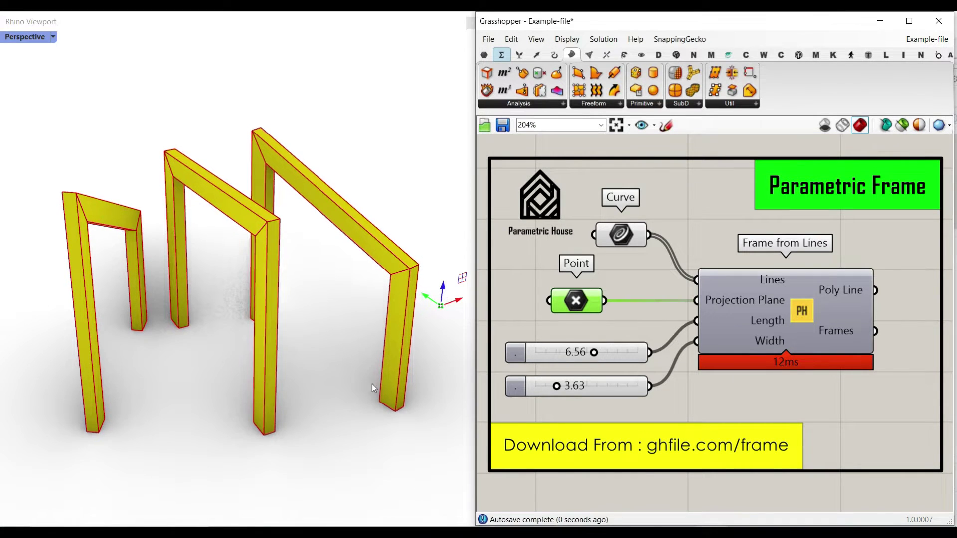
{"action": "scroll", "coordinate": [325, 299], "scroll_direction": "up", "scroll_amount": 5}
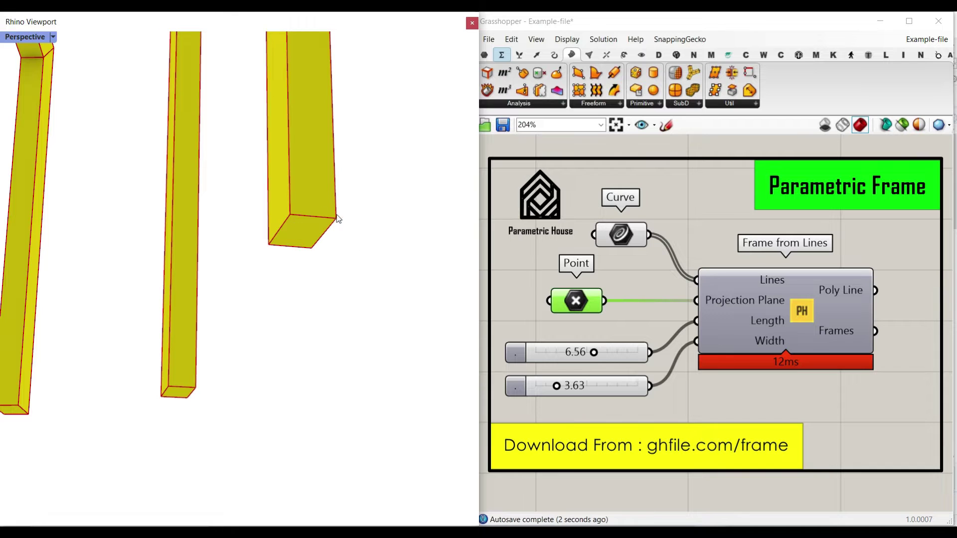
{"action": "right_click_drag", "start_coordinate": [313, 243], "coordinate": [328, 253]}
{"action": "right_click_drag", "start_coordinate": [341, 316], "coordinate": [313, 186]}
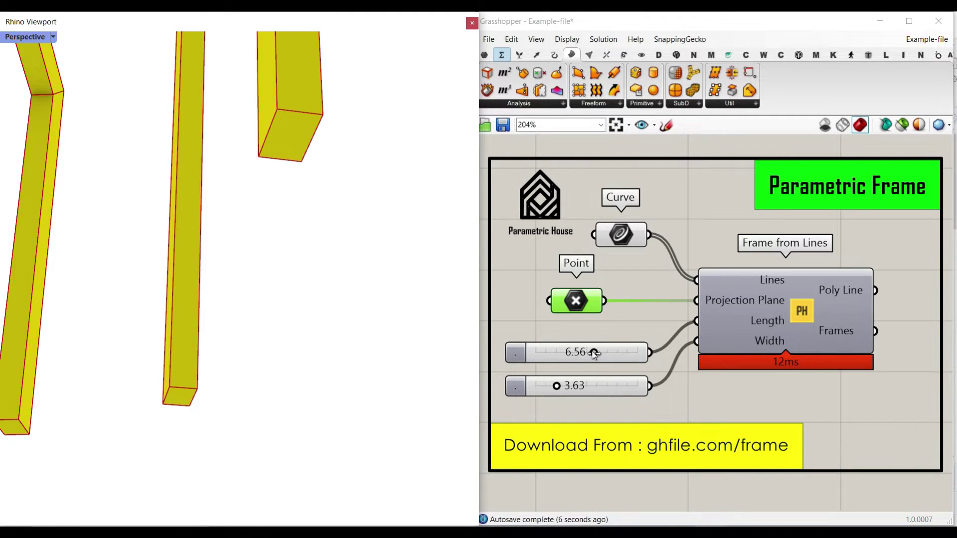
- Set the frame's Length to 2.32 and its Width to 7.17
{"action": "left_click_drag", "start_coordinate": [593, 352], "coordinate": [540, 353]}
{"action": "left_click_drag", "start_coordinate": [556, 385], "coordinate": [602, 386]}
{"action": "scroll", "coordinate": [357, 187], "scroll_direction": "down", "scroll_amount": 4}
{"action": "right_click_drag", "start_coordinate": [357, 187], "coordinate": [312, 241]}
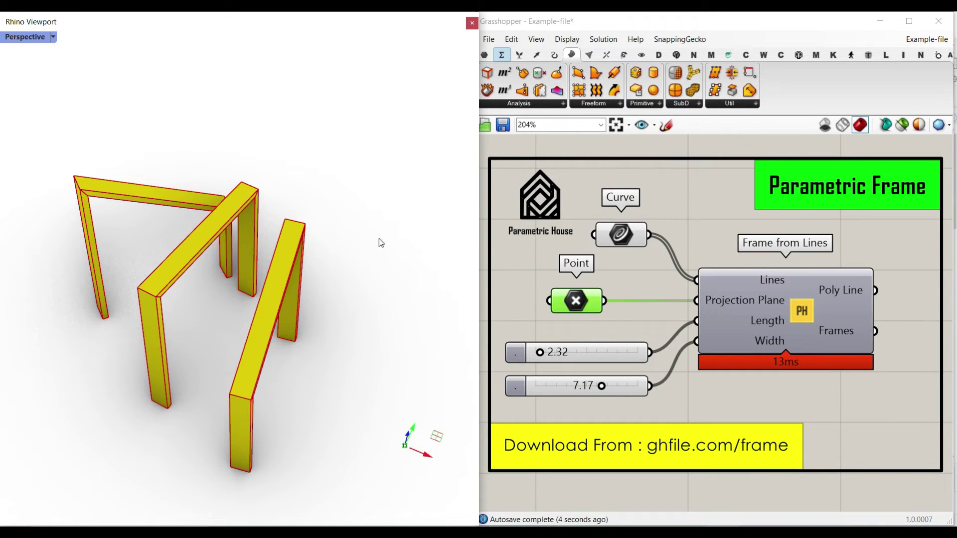
{"action": "left_click", "coordinate": [567, 263]}
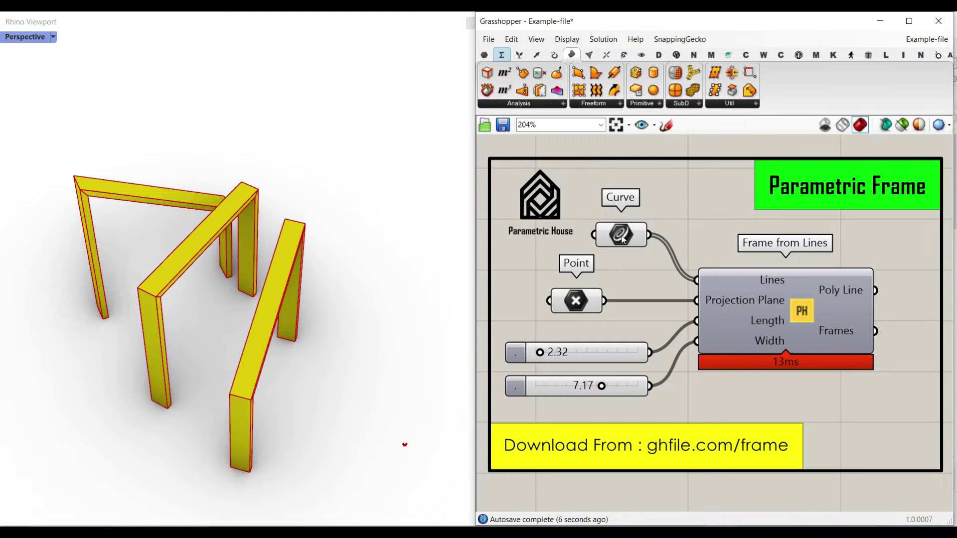
- Move the nearest frame's source line away from the other frames and rotate it to reorient the frame
{"action": "left_click_drag", "start_coordinate": [278, 274], "coordinate": [334, 231]}
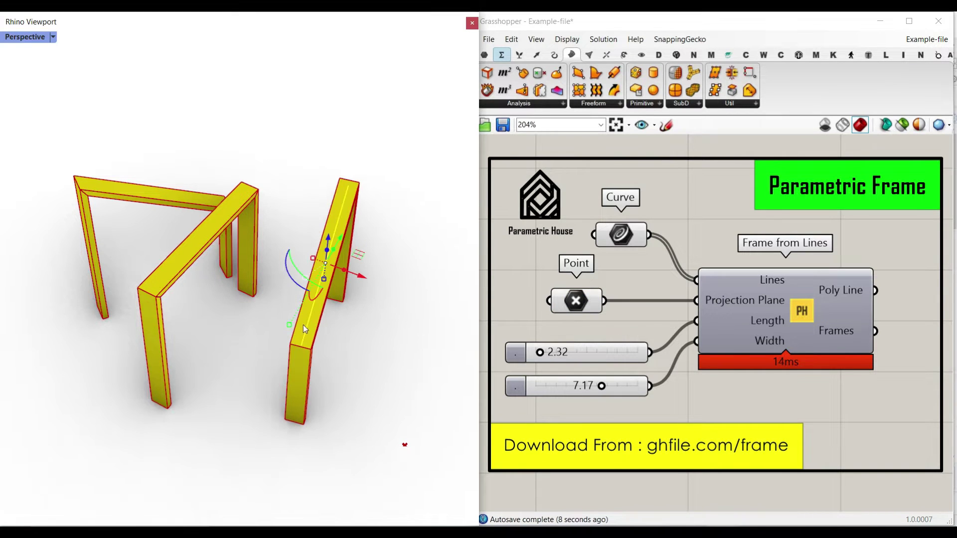
{"action": "left_click_drag", "start_coordinate": [300, 283], "coordinate": [321, 291]}
{"action": "left_click", "coordinate": [321, 271]}
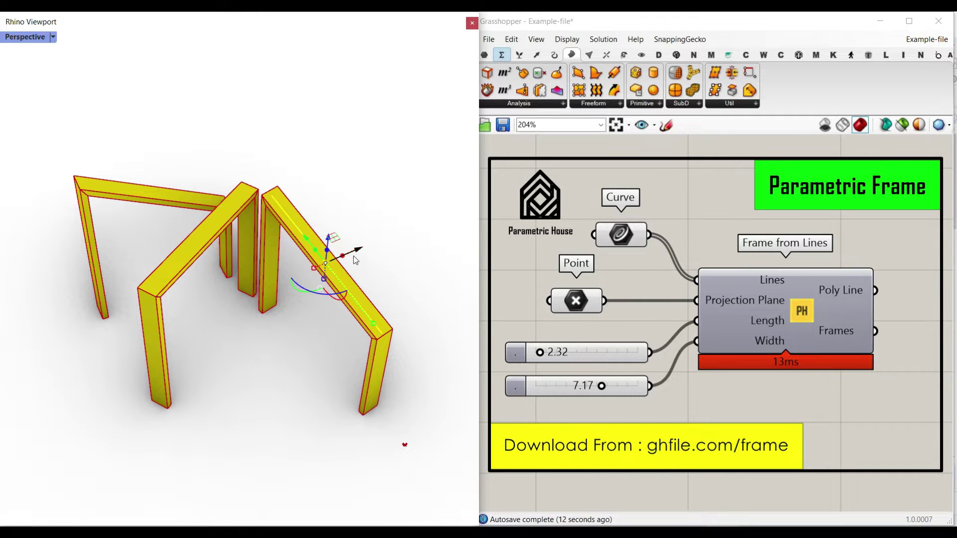
{"action": "left_click_drag", "start_coordinate": [354, 254], "coordinate": [370, 248]}
{"action": "left_click", "coordinate": [372, 183]}
{"action": "right_click_drag", "start_coordinate": [239, 269], "coordinate": [238, 219]}
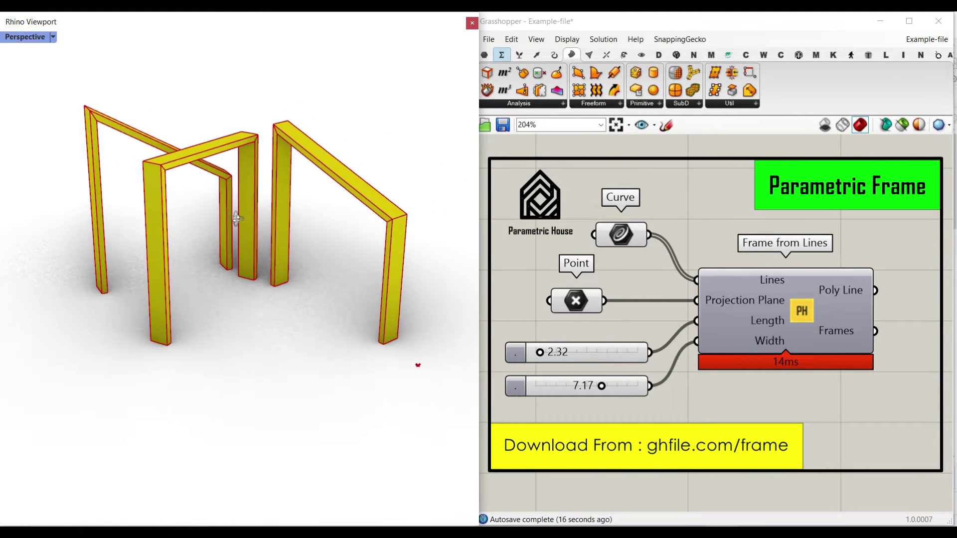
- Bake the Frames output into Rhino and switch the Perspective viewport to Shaded display
{"action": "left_click", "coordinate": [617, 234]}
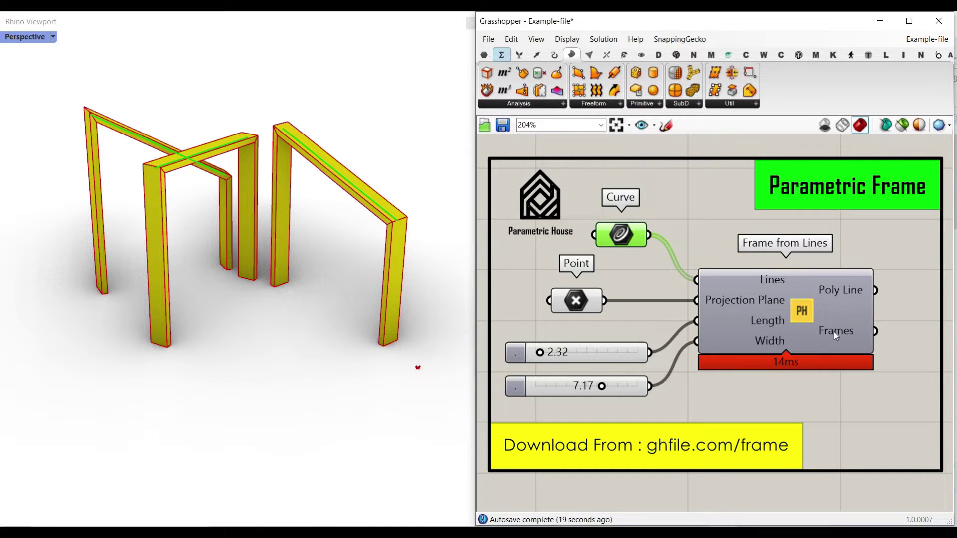
{"action": "right_click", "coordinate": [842, 330]}
{"action": "left_click", "coordinate": [860, 351]}
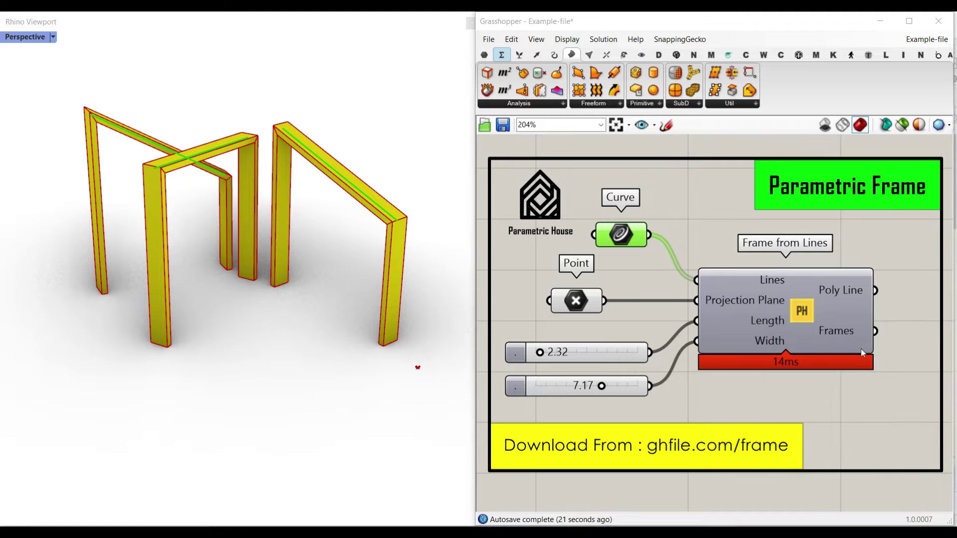
{"action": "left_click", "coordinate": [870, 465]}
{"action": "left_click", "coordinate": [53, 37]}
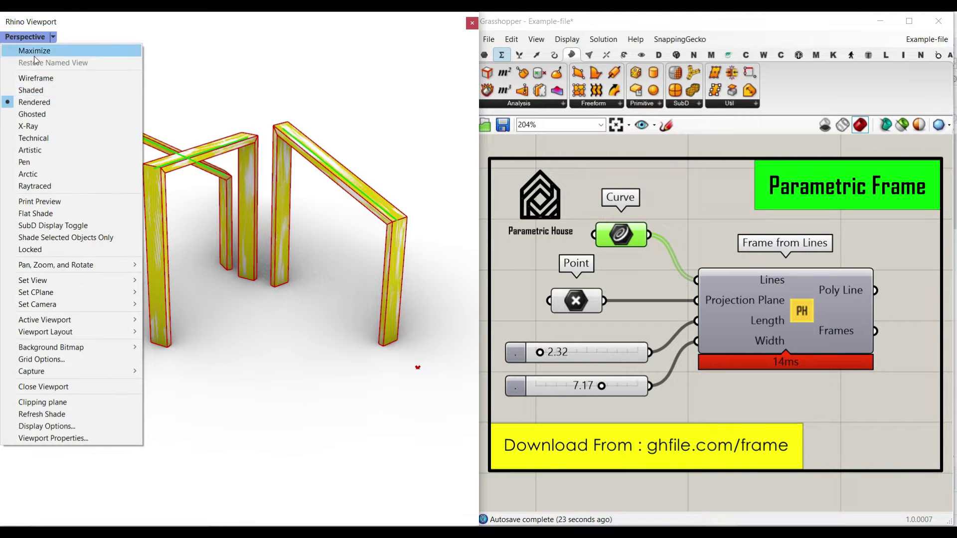
{"action": "left_click", "coordinate": [20, 90]}
- Select the three baked frames and move them aside, clear of the Grasshopper preview
{"action": "left_click", "coordinate": [328, 174]}
{"action": "left_click", "coordinate": [224, 188], "text": "shift"}
{"action": "left_click", "coordinate": [164, 177], "text": "shift"}
{"action": "scroll", "coordinate": [164, 178], "scroll_direction": "down", "scroll_amount": 12}
{"action": "left_click_drag", "start_coordinate": [223, 208], "coordinate": [332, 229]}
{"action": "left_click", "coordinate": [326, 230]}
{"action": "scroll", "coordinate": [326, 230], "scroll_direction": "up", "scroll_amount": 10}
{"action": "right_click_drag", "start_coordinate": [326, 231], "coordinate": [365, 245]}
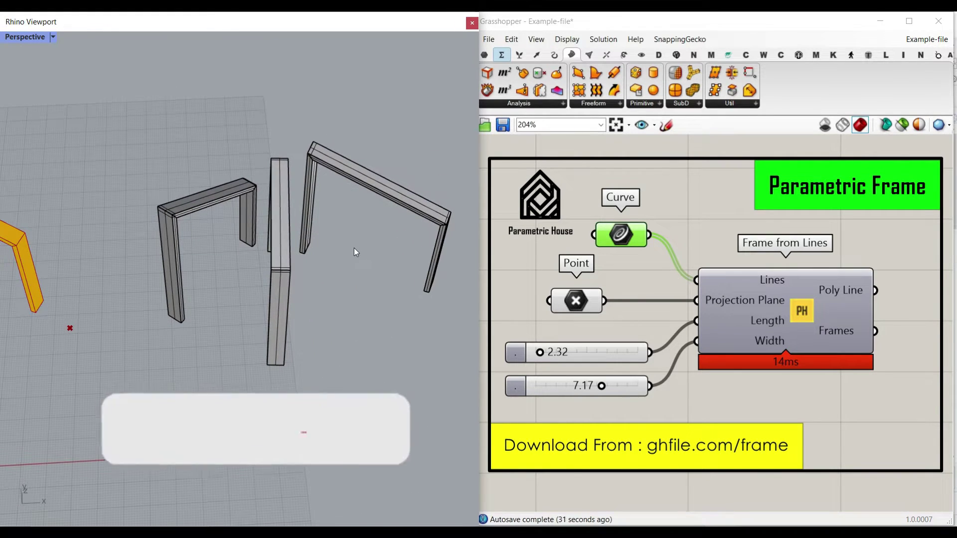
- Delete the three baked frames so only the parametric preview is left
{"action": "scroll", "coordinate": [354, 247], "scroll_direction": "down", "scroll_amount": 3}
{"action": "left_click_drag", "start_coordinate": [347, 222], "coordinate": [237, 253]}
{"action": "key", "text": "Delete"}
{"action": "scroll", "coordinate": [127, 243], "scroll_direction": "up", "scroll_amount": 6}
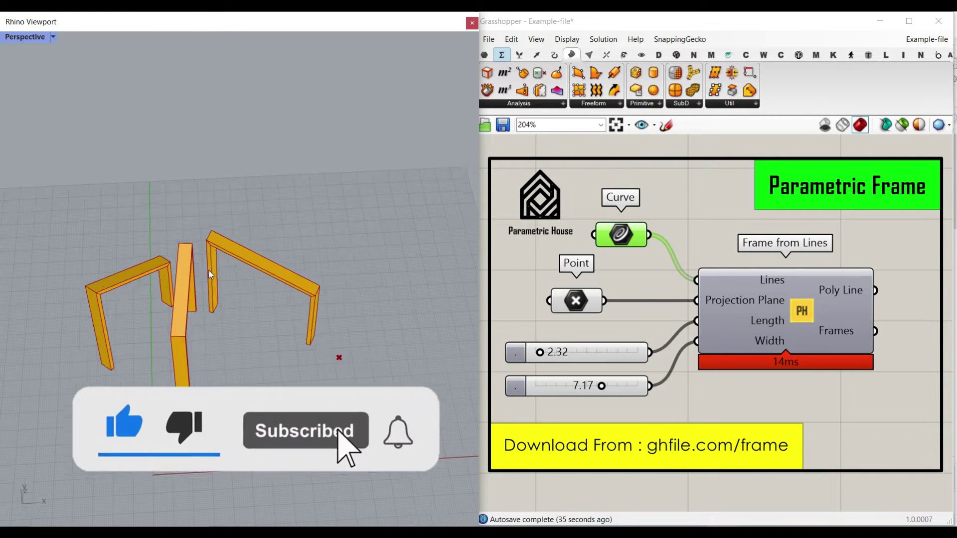
{"action": "scroll", "coordinate": [223, 229], "scroll_direction": "up", "scroll_amount": 3}
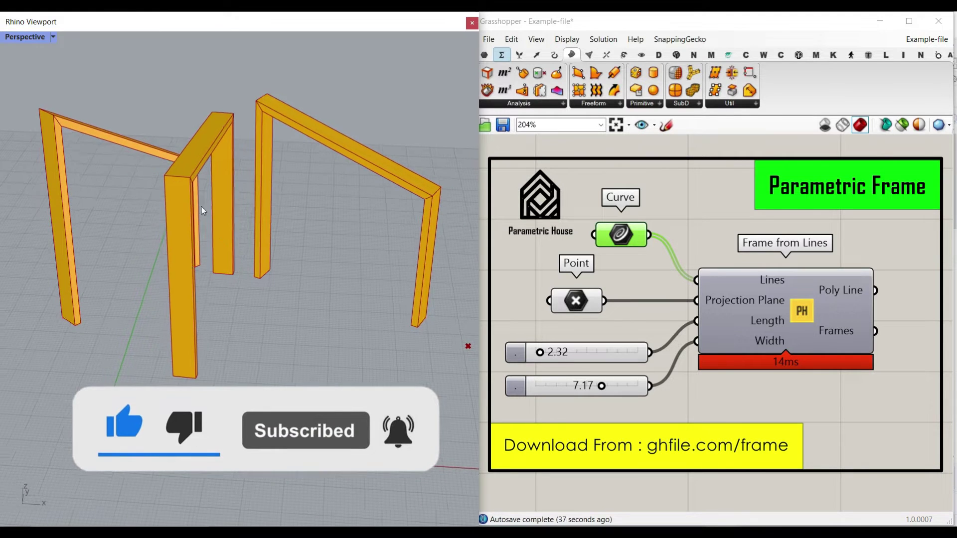
{"action": "scroll", "coordinate": [223, 229], "scroll_direction": "down", "scroll_amount": 4}
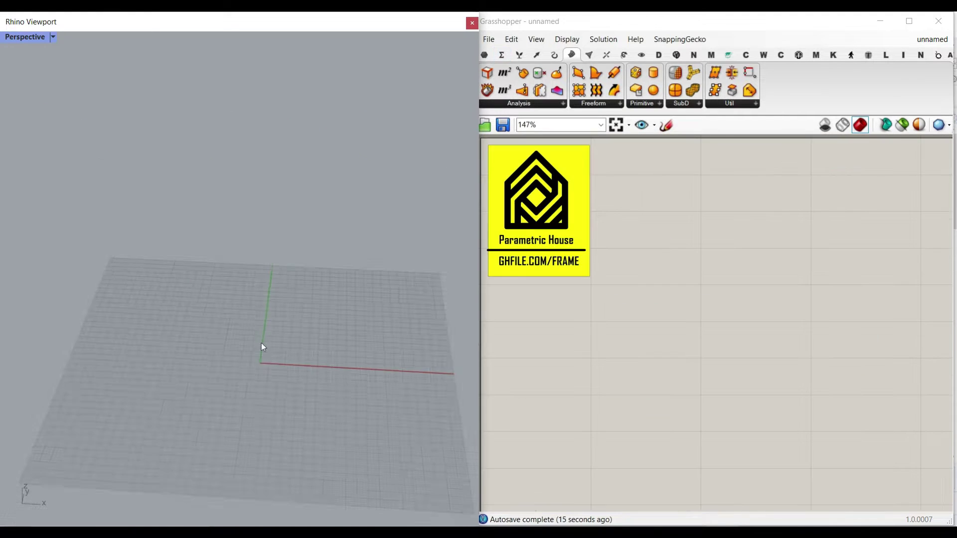
- Close the docked viewport beside the empty Grasshopper canvas and return to the main Rhino window
{"action": "right_click_drag", "start_coordinate": [261, 346], "coordinate": [258, 280]}
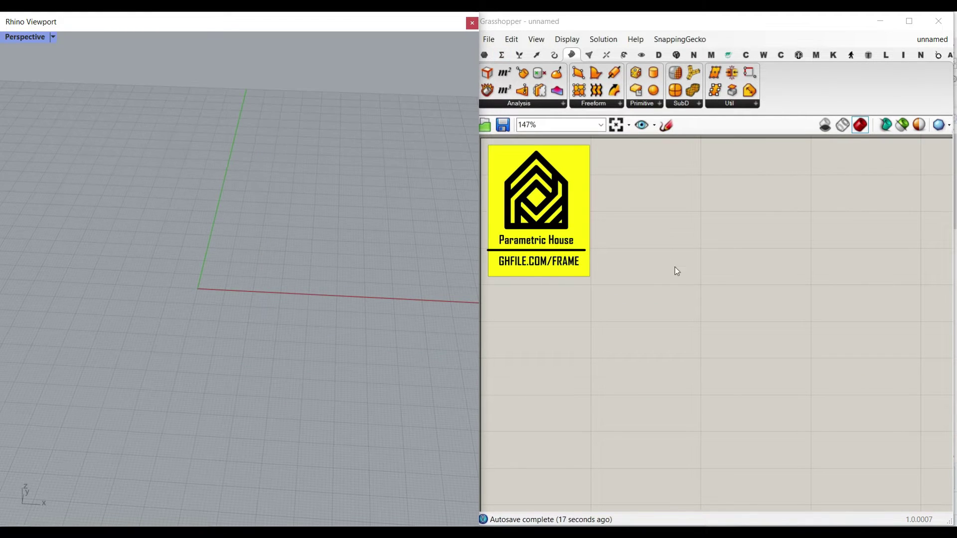
{"action": "left_click", "coordinate": [705, 267]}
{"action": "left_click", "coordinate": [470, 22]}
- Draw a straight single-segment polyline on the ground grid near the Y axis
{"action": "right_click_drag", "start_coordinate": [223, 304], "coordinate": [87, 177]}
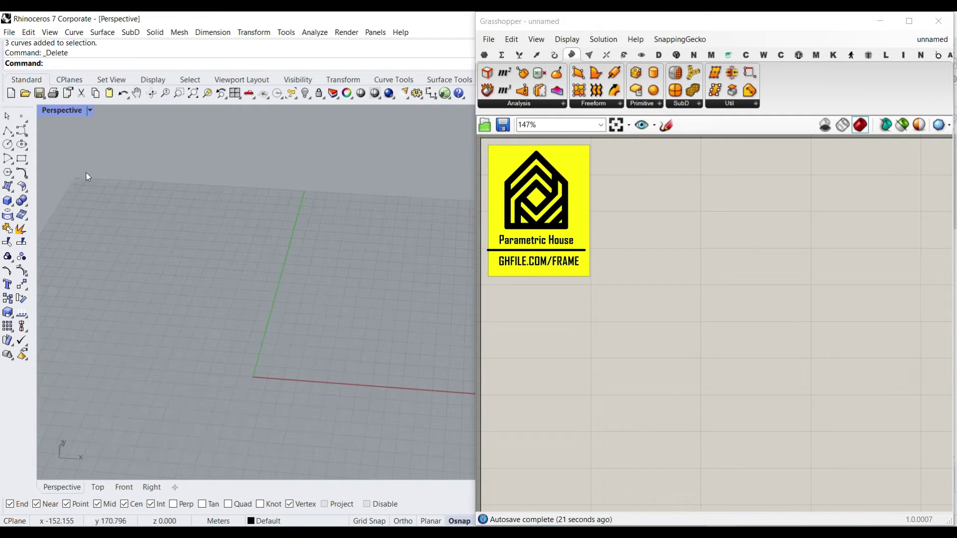
{"action": "left_click", "coordinate": [8, 131]}
{"action": "left_click", "coordinate": [327, 284]}
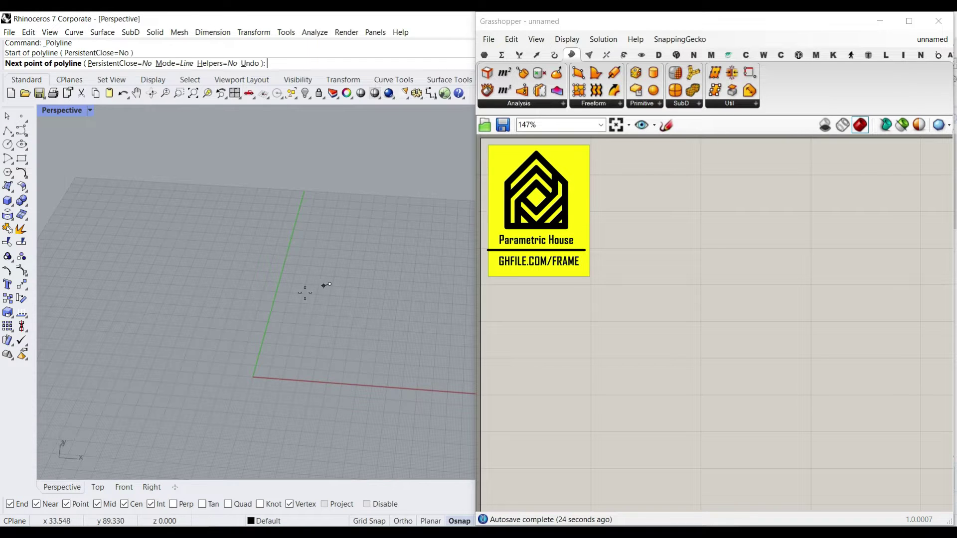
{"action": "left_click", "coordinate": [199, 368]}
- Raise the drawn line above the ground plane and rotate it slightly
{"action": "left_click", "coordinate": [263, 327]}
{"action": "right_click_drag", "start_coordinate": [268, 345], "coordinate": [266, 314]}
{"action": "left_click_drag", "start_coordinate": [263, 273], "coordinate": [268, 190]}
{"action": "right_click_drag", "start_coordinate": [225, 269], "coordinate": [259, 237]}
{"action": "scroll", "coordinate": [259, 237], "scroll_direction": "up", "scroll_amount": 4}
{"action": "left_click_drag", "start_coordinate": [253, 218], "coordinate": [274, 231]}
{"action": "left_click", "coordinate": [278, 274]}
{"action": "right_click_drag", "start_coordinate": [278, 274], "coordinate": [313, 274]}
- Move the raised line away from the origin to the negative X side of the Y axis
{"action": "scroll", "coordinate": [313, 274], "scroll_direction": "down", "scroll_amount": 5}
{"action": "left_click", "coordinate": [348, 244]}
{"action": "left_click_drag", "start_coordinate": [326, 260], "coordinate": [338, 263]}
{"action": "left_click", "coordinate": [430, 223]}
{"action": "right_click_drag", "start_coordinate": [430, 223], "coordinate": [384, 227]}
{"action": "scroll", "coordinate": [379, 227], "scroll_direction": "down", "scroll_amount": 5}
{"action": "left_click_drag", "start_coordinate": [369, 226], "coordinate": [306, 244]}
{"action": "scroll", "coordinate": [299, 243], "scroll_direction": "up", "scroll_amount": 3}
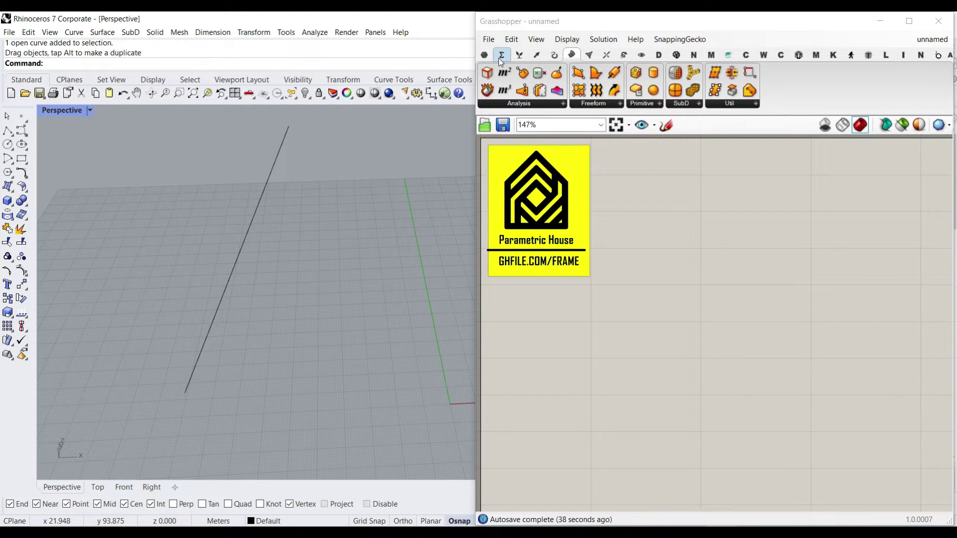
- Place a Curve parameter on the Grasshopper canvas
{"action": "left_click", "coordinate": [483, 55]}
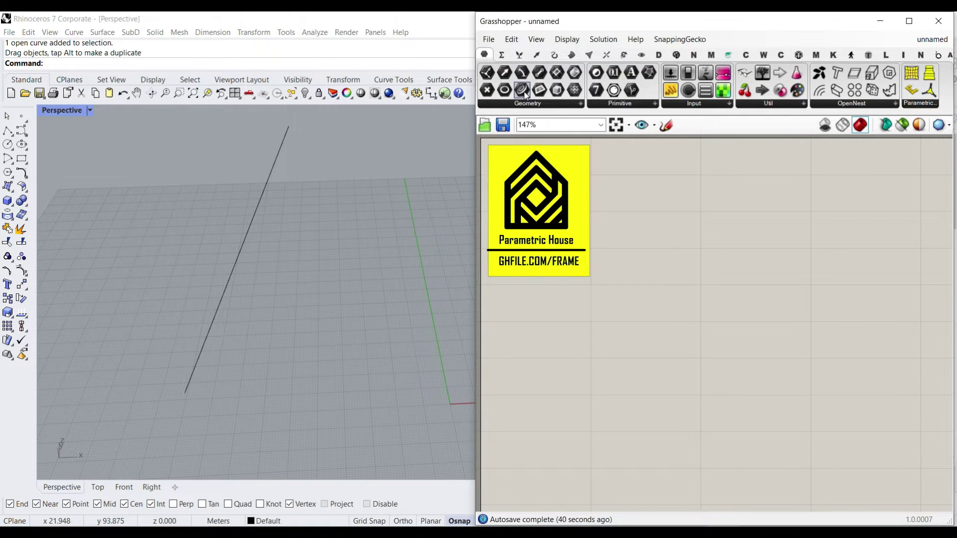
{"action": "left_click_drag", "start_coordinate": [524, 91], "coordinate": [679, 358]}
{"action": "scroll", "coordinate": [676, 354], "scroll_direction": "up", "scroll_amount": 3}
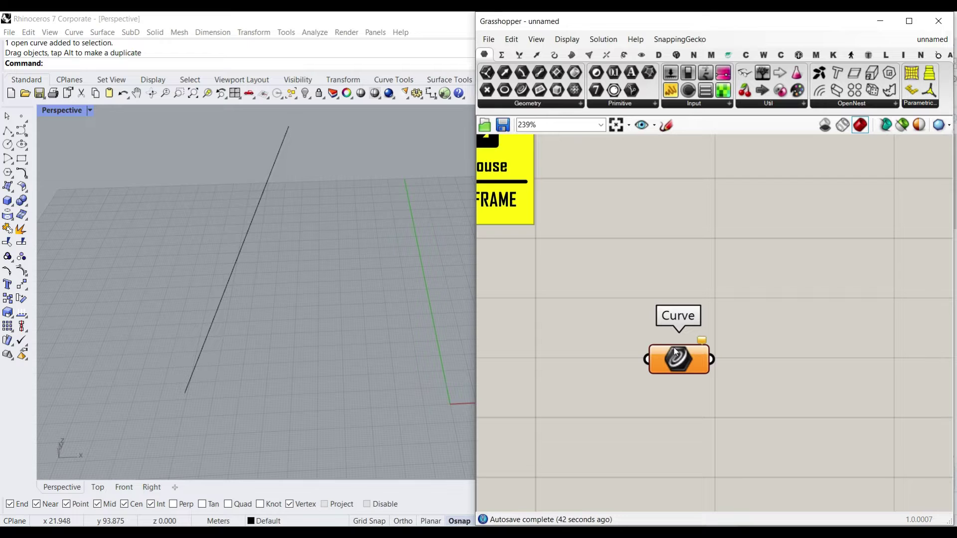
- Add a Line parameter and set it to one line about 83 m long by picking its start and end points
{"action": "left_click_drag", "start_coordinate": [657, 275], "coordinate": [659, 271]}
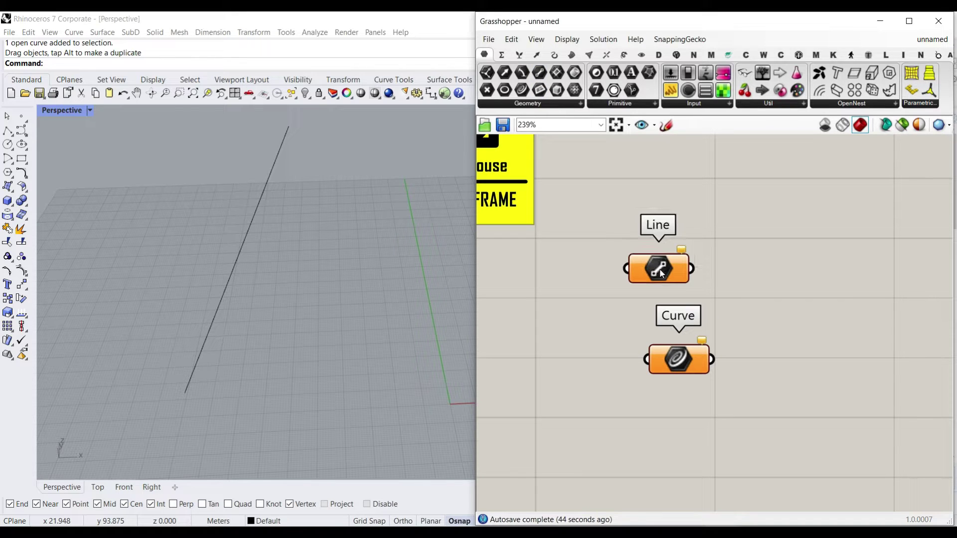
{"action": "right_click", "coordinate": [654, 272]}
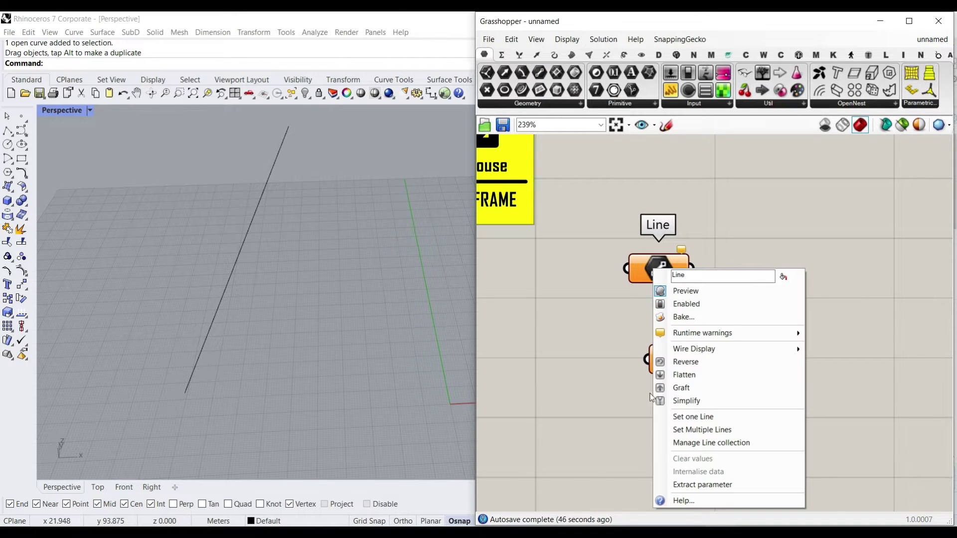
{"action": "left_click", "coordinate": [690, 417]}
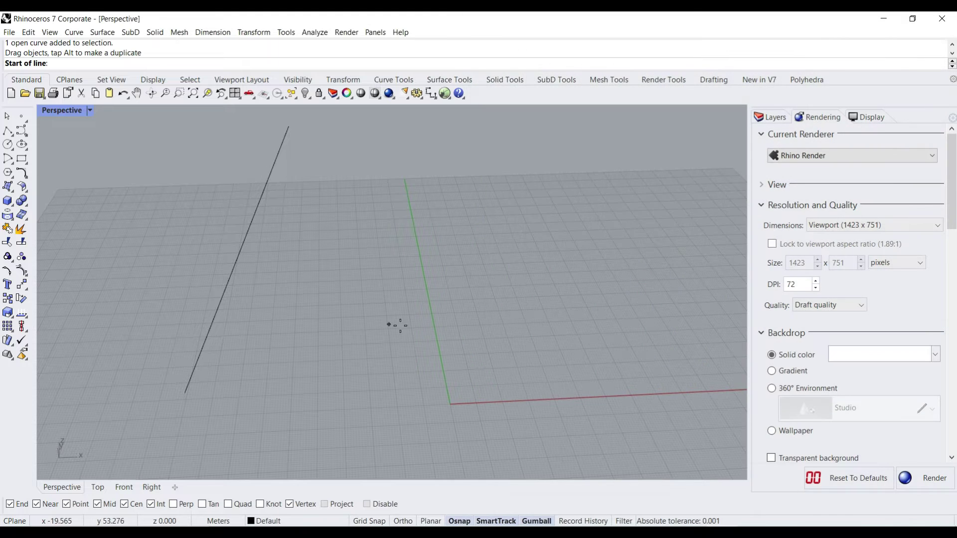
{"action": "left_click", "coordinate": [338, 342]}
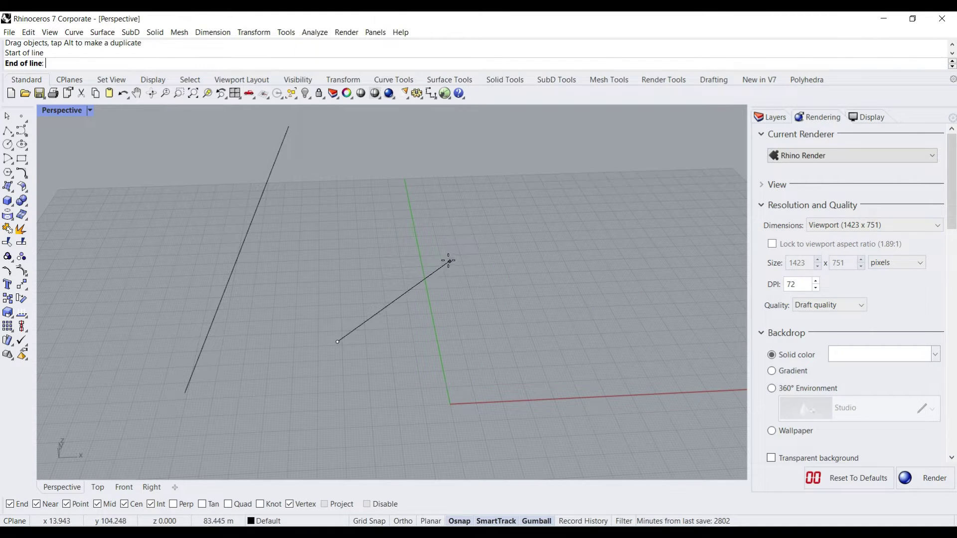
{"action": "left_click", "coordinate": [445, 259]}
{"action": "right_click", "coordinate": [438, 265]}
{"action": "key", "text": "Escape"}
- Delete the Line parameter and move the Curve parameter into its place
{"action": "left_click", "coordinate": [669, 274]}
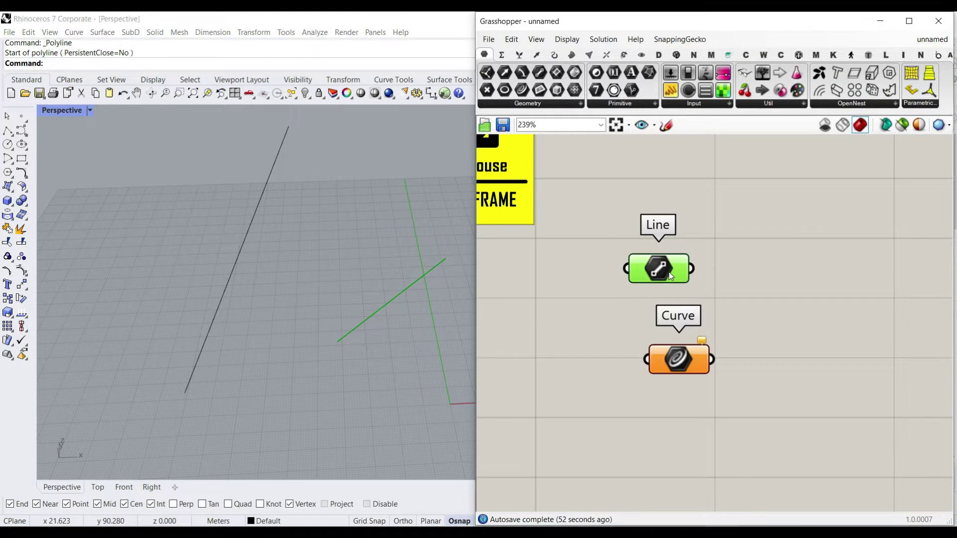
{"action": "key", "text": "Delete"}
{"action": "left_click_drag", "start_coordinate": [678, 359], "coordinate": [627, 280]}
- Reference the raised Rhino line as a single curve in the Curve parameter
{"action": "right_click", "coordinate": [625, 274]}
{"action": "left_click", "coordinate": [666, 434]}
{"action": "left_click", "coordinate": [256, 223]}
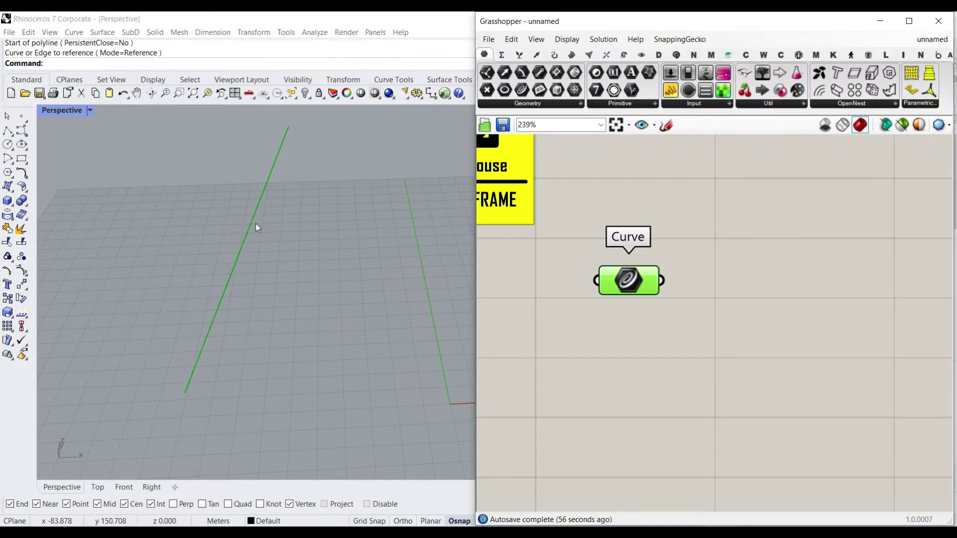
{"action": "left_click", "coordinate": [660, 369]}
{"action": "scroll", "coordinate": [229, 306], "scroll_direction": "down", "scroll_amount": 3}
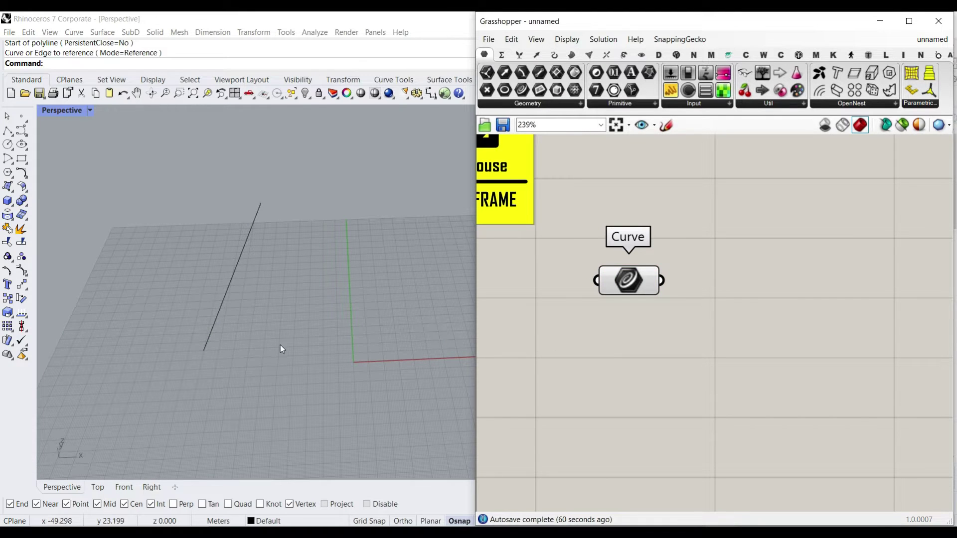
- Duplicate the raised line along the X direction and rotate the copy to a different angle
{"action": "left_click", "coordinate": [238, 262]}
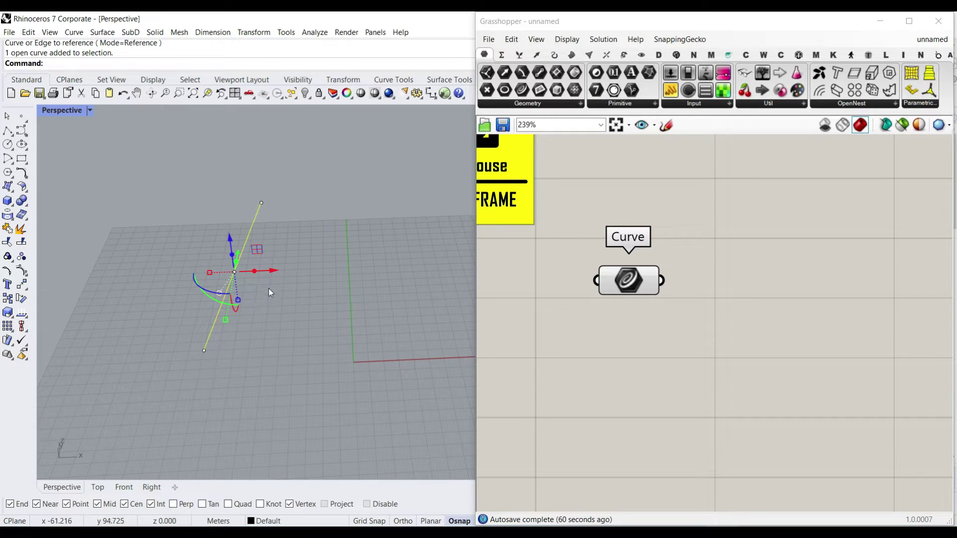
{"action": "left_click_drag", "start_coordinate": [272, 271], "coordinate": [357, 283]}
{"action": "key", "text": "alt"}
{"action": "left_click_drag", "start_coordinate": [294, 289], "coordinate": [321, 294]}
{"action": "key", "text": "Escape"}
{"action": "right_click_drag", "start_coordinate": [321, 291], "coordinate": [301, 262]}
{"action": "scroll", "coordinate": [272, 207], "scroll_direction": "up", "scroll_amount": 3}
{"action": "left_click_drag", "start_coordinate": [315, 210], "coordinate": [325, 214]}
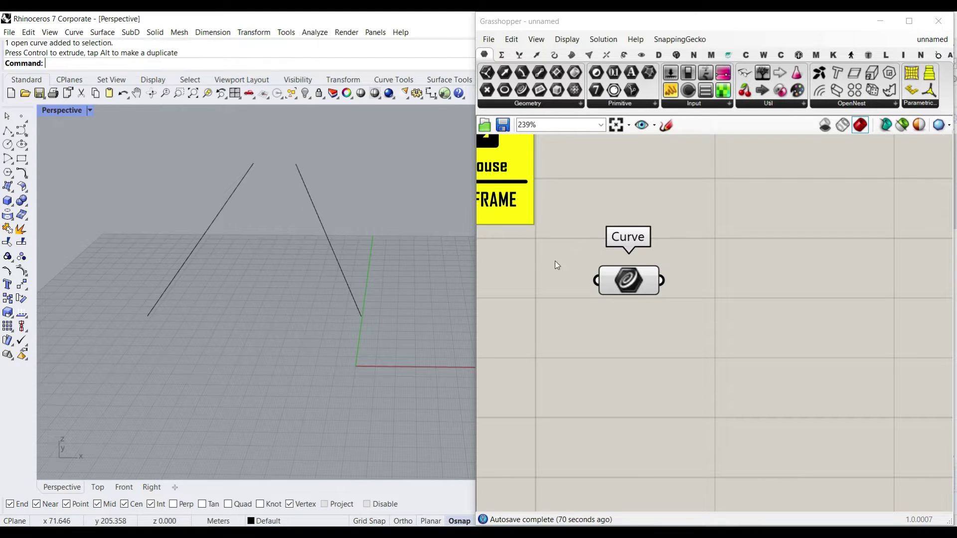
- Reference both Rhino lines as multiple curves in the Curve parameter
{"action": "right_click", "coordinate": [640, 283]}
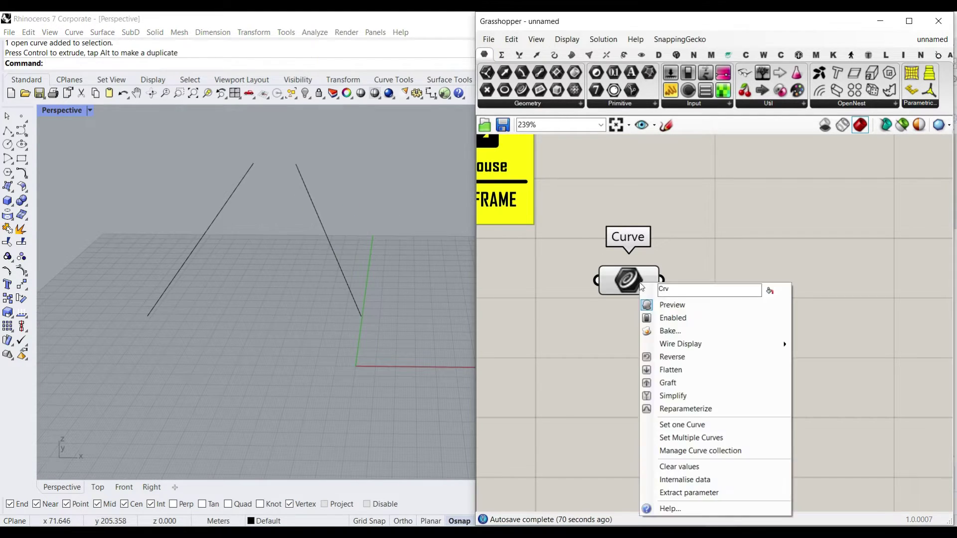
{"action": "left_click", "coordinate": [671, 440]}
{"action": "left_click_drag", "start_coordinate": [361, 160], "coordinate": [191, 239]}
{"action": "right_click", "coordinate": [276, 263]}
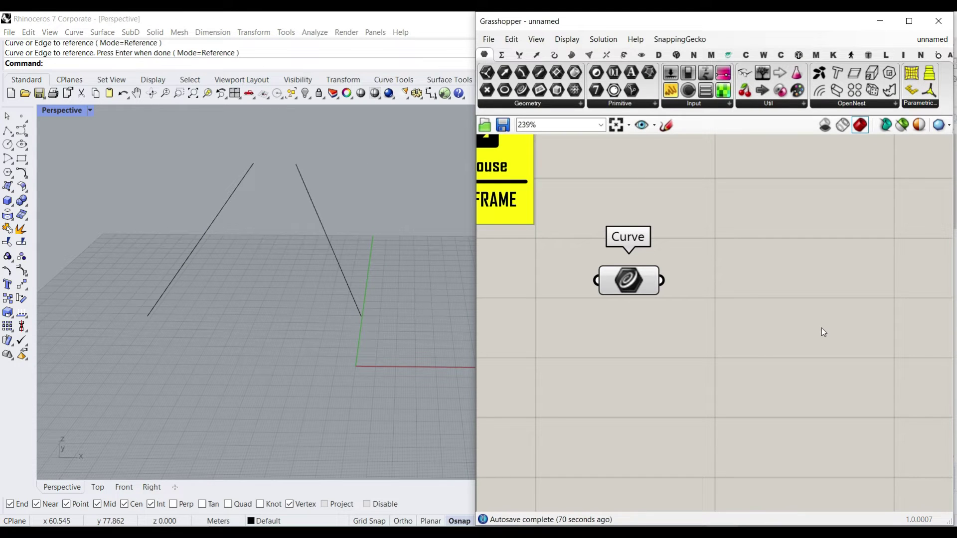
- Add a Line parameter beside the Curve parameter and feed it the referenced curves
{"action": "left_click_drag", "start_coordinate": [632, 279], "coordinate": [621, 309]}
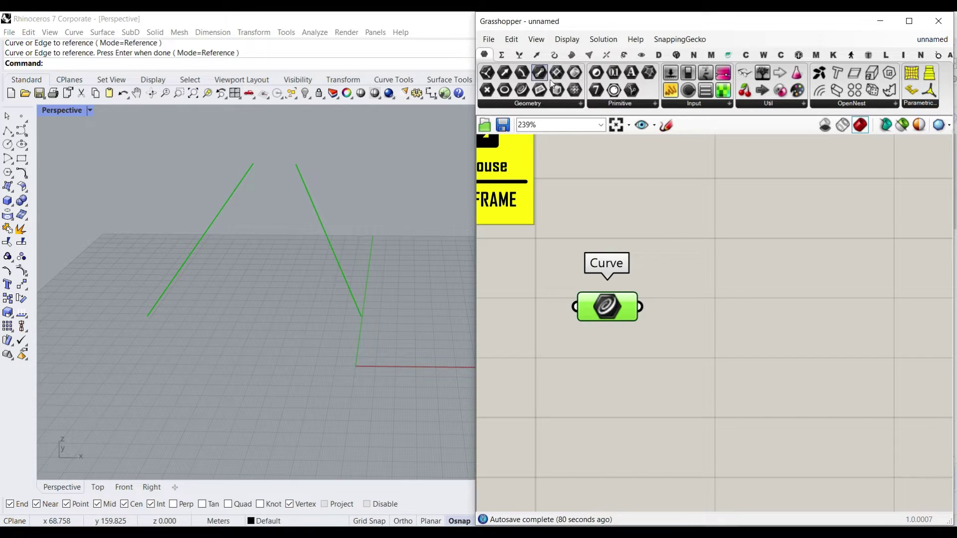
{"action": "left_click_drag", "start_coordinate": [540, 73], "coordinate": [698, 282]}
{"action": "scroll", "coordinate": [660, 312], "scroll_direction": "up", "scroll_amount": 2}
{"action": "left_click_drag", "start_coordinate": [631, 306], "coordinate": [669, 278]}
{"action": "left_click_drag", "start_coordinate": [712, 270], "coordinate": [715, 295]}
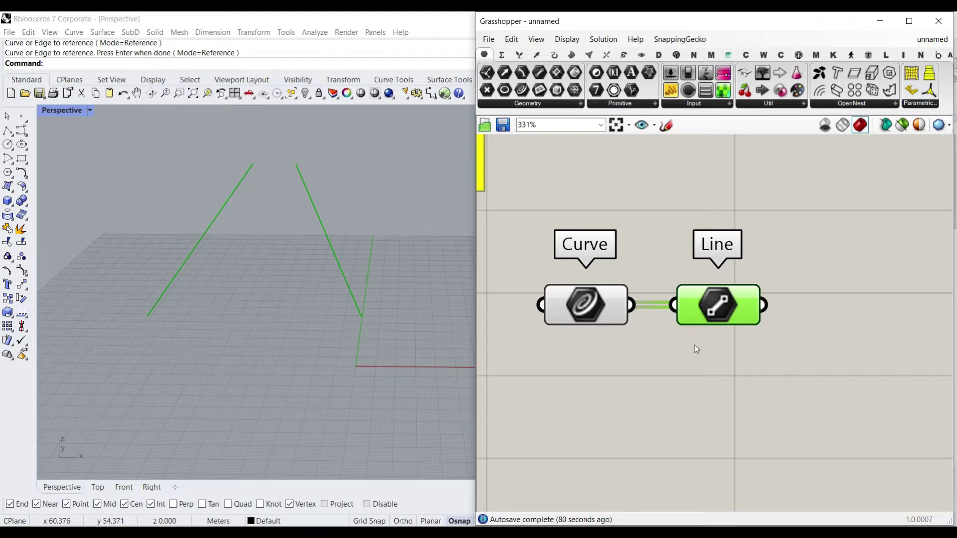
- Draw a freeform S-shaped curve with four control points on the ground between the two raised lines
{"action": "left_click", "coordinate": [21, 131]}
{"action": "left_click", "coordinate": [287, 284]}
{"action": "left_click", "coordinate": [228, 299]}
{"action": "left_click", "coordinate": [292, 348]}
{"action": "left_click", "coordinate": [227, 362]}
{"action": "right_click", "coordinate": [227, 362]}
- Reference the S-shaped curve as the single curve of the Curve parameter
{"action": "right_click", "coordinate": [585, 298]}
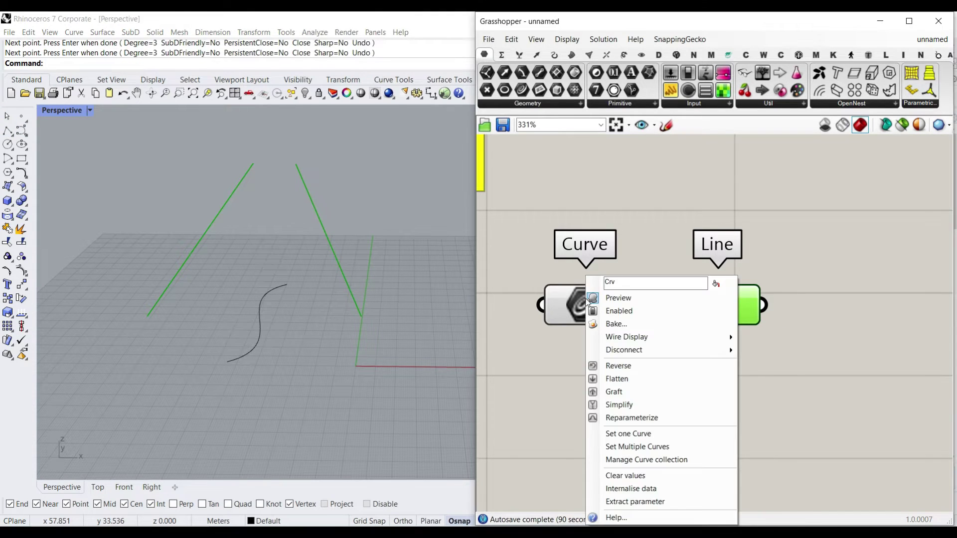
{"action": "left_click", "coordinate": [614, 434]}
{"action": "left_click", "coordinate": [260, 317]}
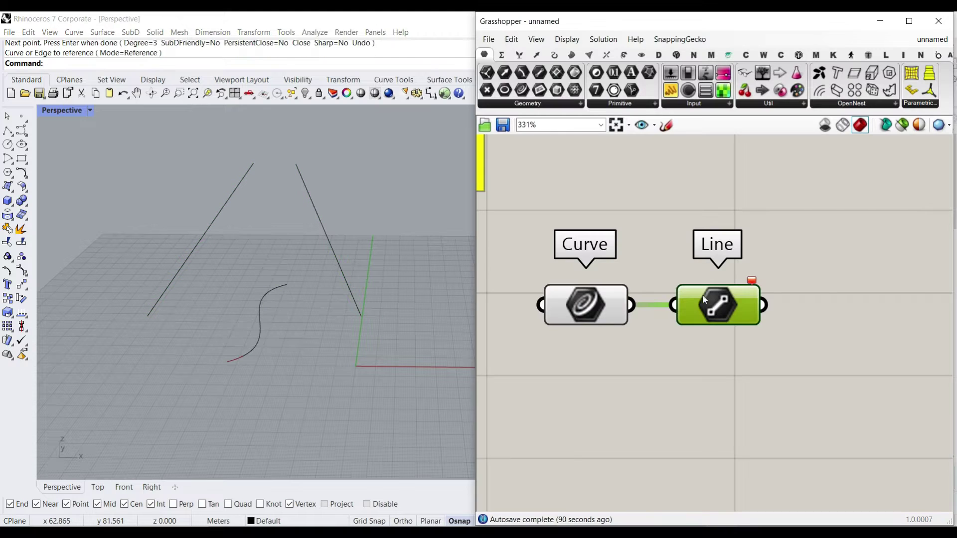
- Move the S-shaped curve aside and delete it from the Rhino model
{"action": "left_click", "coordinate": [754, 388]}
{"action": "left_click_drag", "start_coordinate": [286, 285], "coordinate": [245, 325]}
{"action": "left_click", "coordinate": [245, 325]}
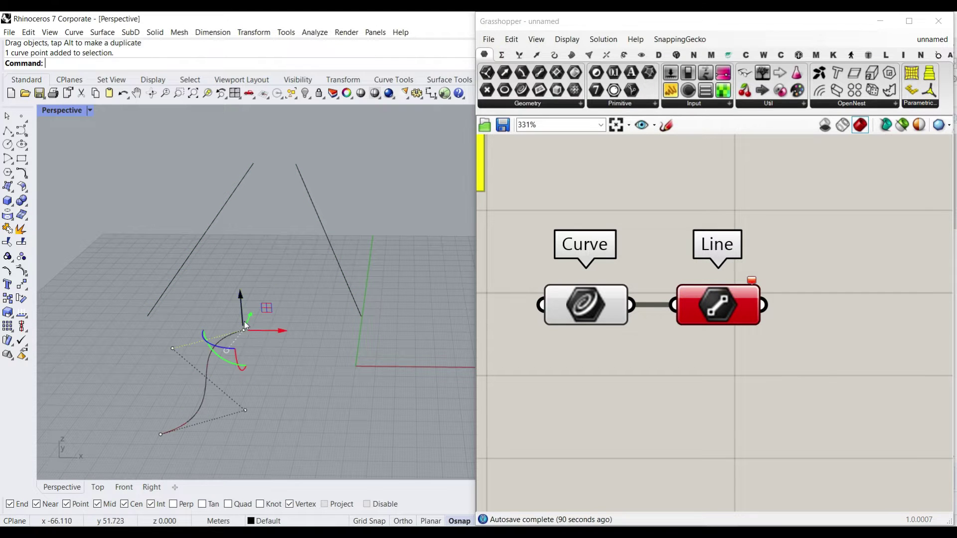
{"action": "left_click_drag", "start_coordinate": [269, 289], "coordinate": [224, 344]}
{"action": "key", "text": "Delete"}
{"action": "left_click", "coordinate": [274, 369]}
{"action": "left_click", "coordinate": [171, 399]}
{"action": "key", "text": "Delete"}
- Reference both raised Rhino lines as multiple curves in the Curve parameter and move the Line parameter farther from it
{"action": "right_click", "coordinate": [579, 304]}
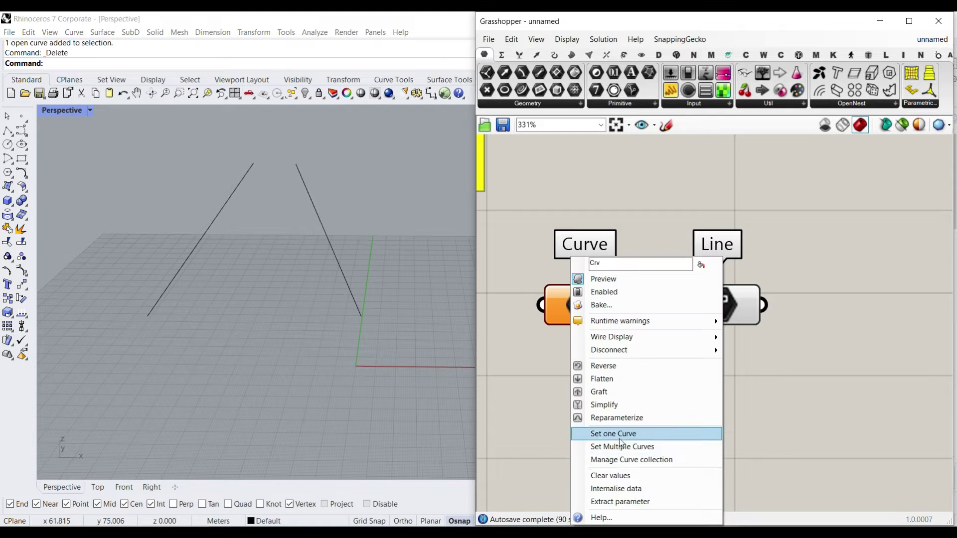
{"action": "left_click", "coordinate": [620, 447]}
{"action": "left_click_drag", "start_coordinate": [394, 293], "coordinate": [189, 204]}
{"action": "key", "text": "Return"}
{"action": "left_click", "coordinate": [747, 305]}
- Add an End Points component below the parameters and feed it the curves from the Curve parameter
{"action": "left_click", "coordinate": [554, 54]}
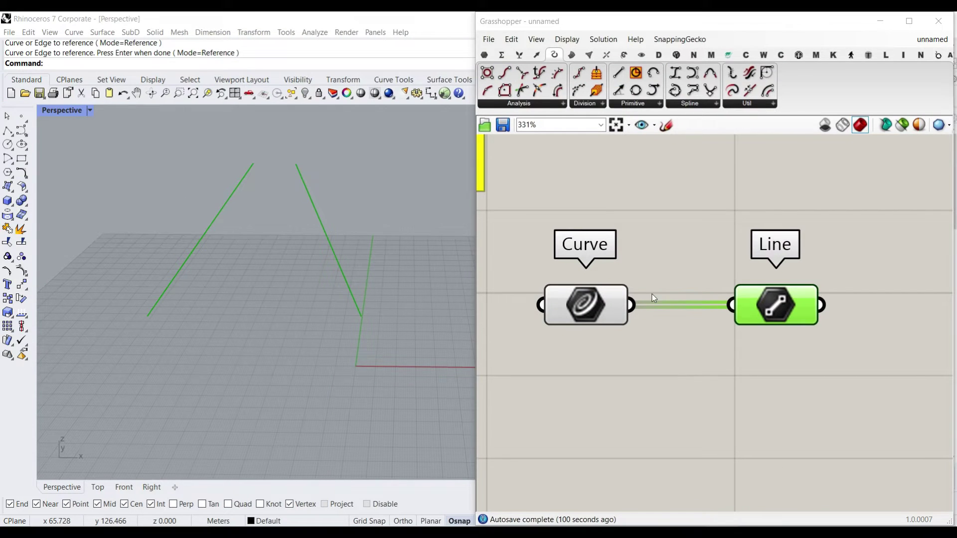
{"action": "left_click", "coordinate": [695, 374]}
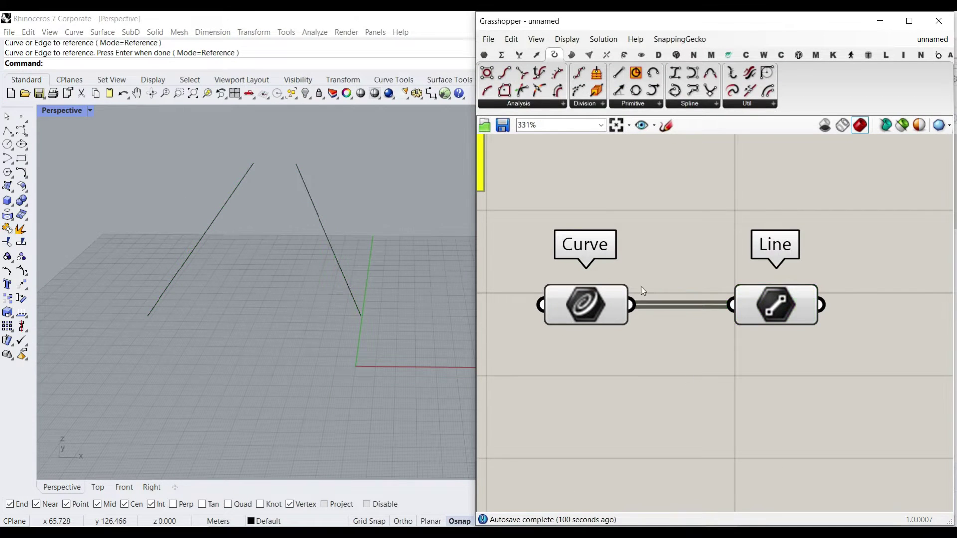
{"action": "left_click_drag", "start_coordinate": [505, 73], "coordinate": [718, 359]}
{"action": "left_click_drag", "start_coordinate": [631, 304], "coordinate": [665, 359]}
{"action": "right_click_drag", "start_coordinate": [745, 374], "coordinate": [652, 295]}
{"action": "left_click_drag", "start_coordinate": [622, 295], "coordinate": [632, 353]}
- Turn on the display of full input and output names for the components
{"action": "left_click", "coordinate": [567, 39]}
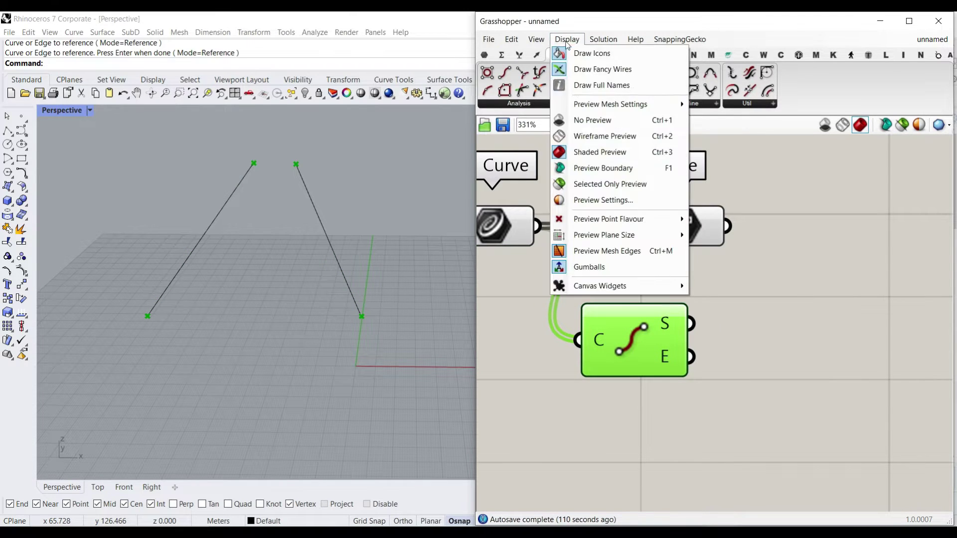
{"action": "left_click", "coordinate": [596, 83]}
{"action": "right_click_drag", "start_coordinate": [706, 234], "coordinate": [667, 251]}
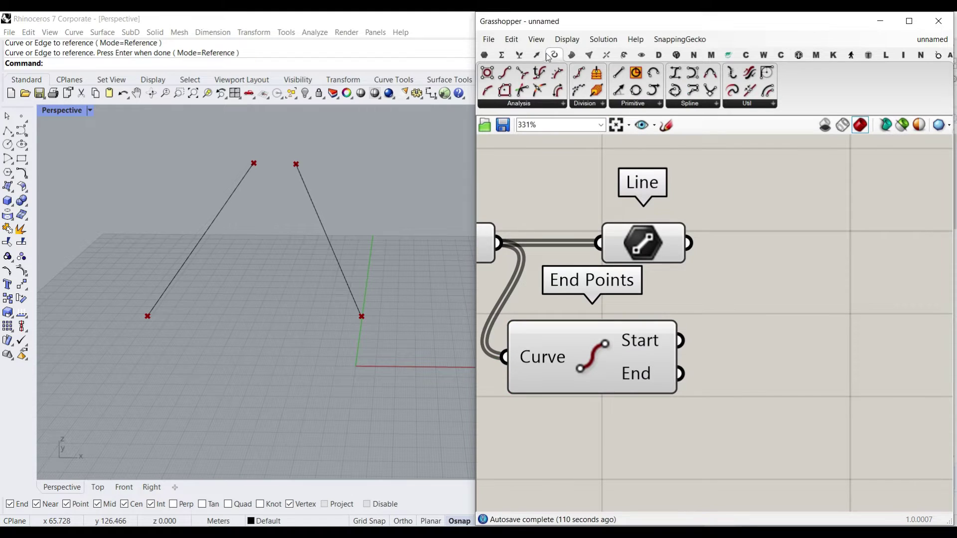
- Add a two-point Line component and connect the Start and End outputs of End Points to it
{"action": "left_click_drag", "start_coordinate": [618, 73], "coordinate": [818, 349]}
{"action": "left_click_drag", "start_coordinate": [680, 341], "coordinate": [725, 341]}
{"action": "left_click_drag", "start_coordinate": [680, 373], "coordinate": [726, 374]}
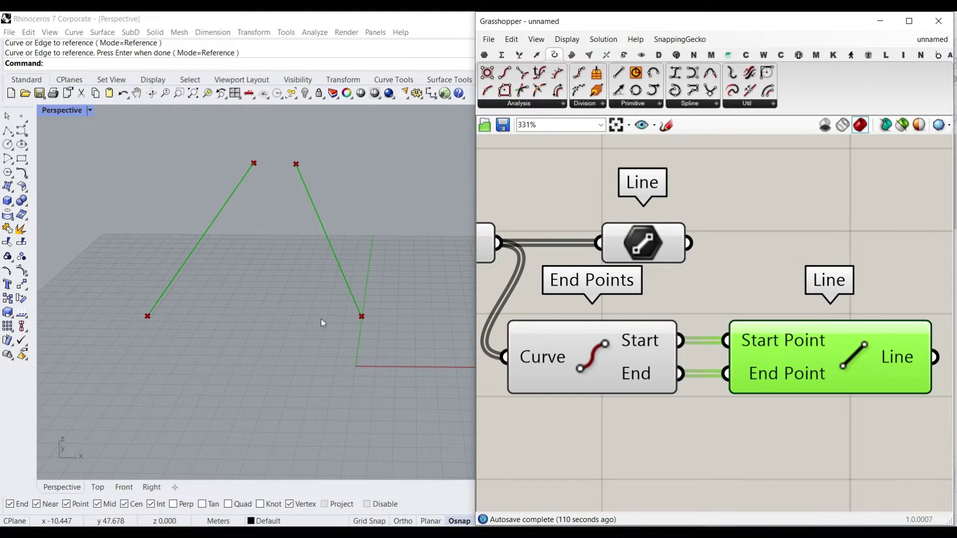
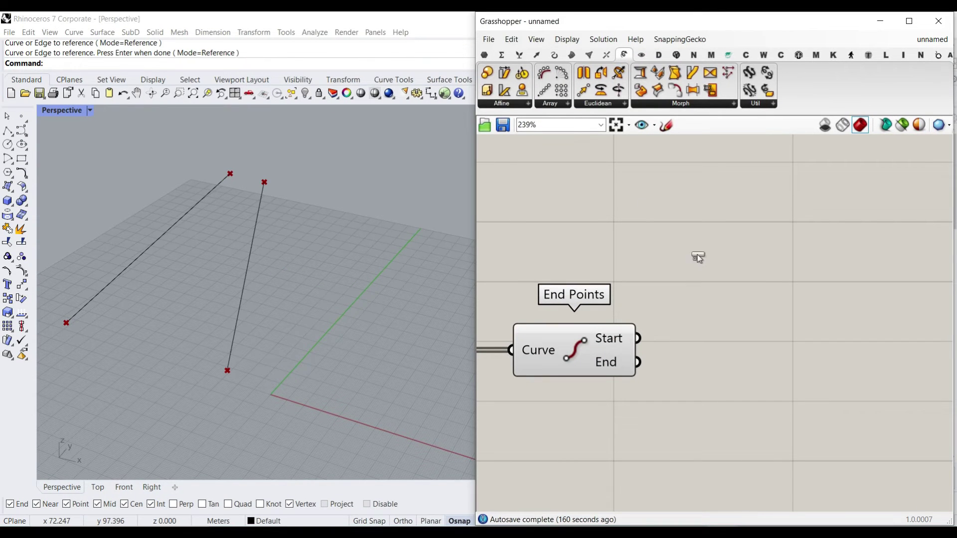
- Place a Project component beside End Points and feed the Start points into its Geometry input
{"action": "left_click_drag", "start_coordinate": [748, 346], "coordinate": [887, 333]}
{"action": "right_click_drag", "start_coordinate": [671, 332], "coordinate": [614, 364]}
{"action": "left_click_drag", "start_coordinate": [596, 367], "coordinate": [693, 348]}
- Duplicate the Project component lower on the canvas and feed the End points into the copy's Geometry input
{"action": "left_click_drag", "start_coordinate": [765, 355], "coordinate": [738, 518]}
{"action": "left_click_drag", "start_coordinate": [581, 394], "coordinate": [690, 496]}
{"action": "right_click_drag", "start_coordinate": [717, 457], "coordinate": [731, 316]}
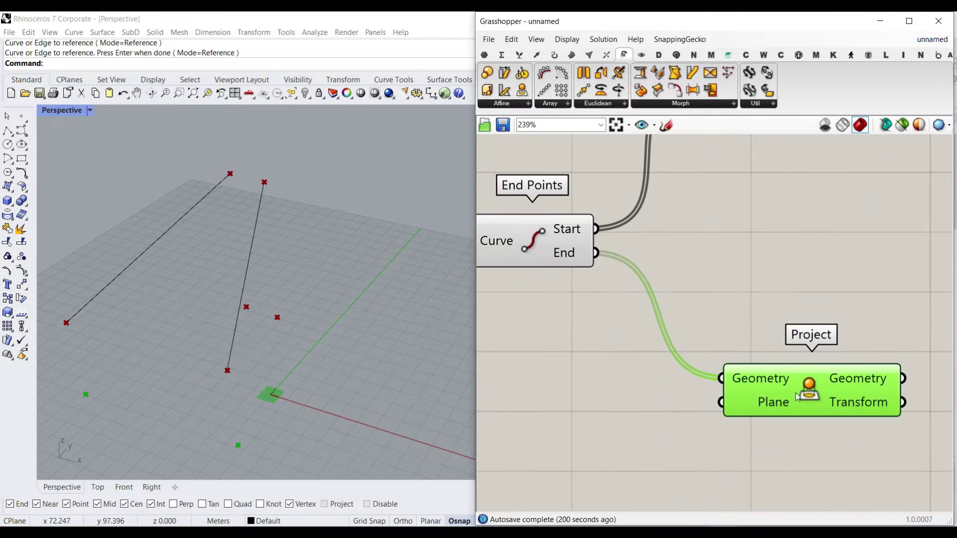
{"action": "scroll", "coordinate": [714, 318], "scroll_direction": "down", "scroll_amount": 2}
{"action": "left_click_drag", "start_coordinate": [718, 232], "coordinate": [770, 232]}
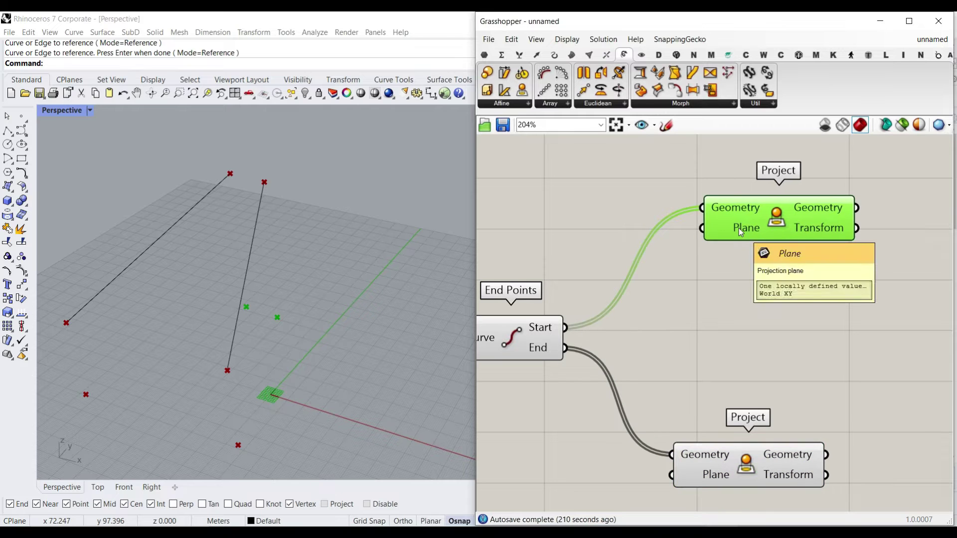
- Add a Point parameter and set its single point on the ground near the world origin
{"action": "right_click_drag", "start_coordinate": [337, 346], "coordinate": [208, 307]}
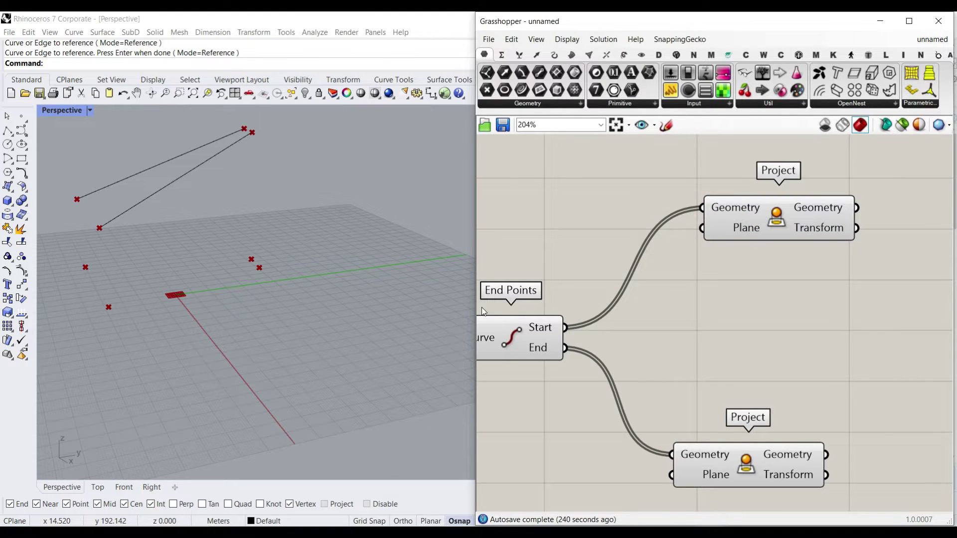
{"action": "right_click_drag", "start_coordinate": [282, 269], "coordinate": [314, 291]}
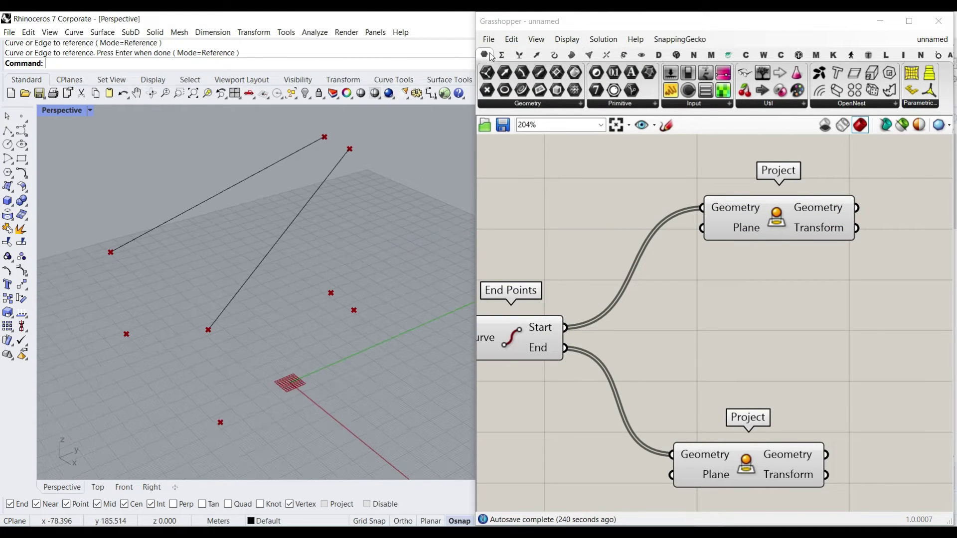
{"action": "left_click_drag", "start_coordinate": [487, 89], "coordinate": [701, 228]}
{"action": "right_click", "coordinate": [590, 249]}
{"action": "left_click", "coordinate": [623, 406]}
{"action": "left_click", "coordinate": [265, 395]}
- Connect the Point parameter to the Plane input of both Project components and space the components apart
{"action": "left_click_drag", "start_coordinate": [614, 243], "coordinate": [672, 474]}
{"action": "left_click_drag", "start_coordinate": [585, 243], "coordinate": [630, 334]}
{"action": "scroll", "coordinate": [758, 249], "scroll_direction": "down", "scroll_amount": 2}
{"action": "left_click_drag", "start_coordinate": [766, 243], "coordinate": [837, 248]}
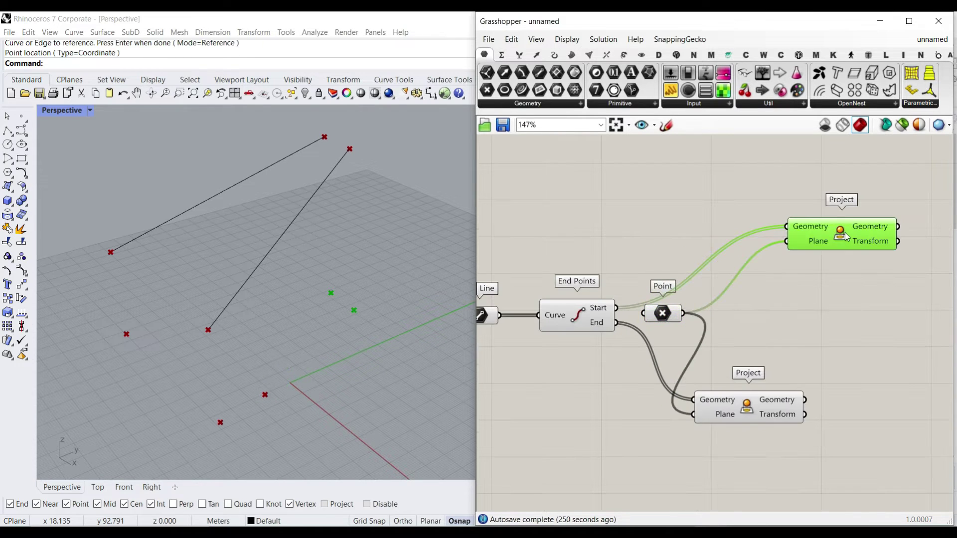
{"action": "left_click_drag", "start_coordinate": [783, 402], "coordinate": [880, 387]}
{"action": "left_click_drag", "start_coordinate": [656, 315], "coordinate": [714, 325]}
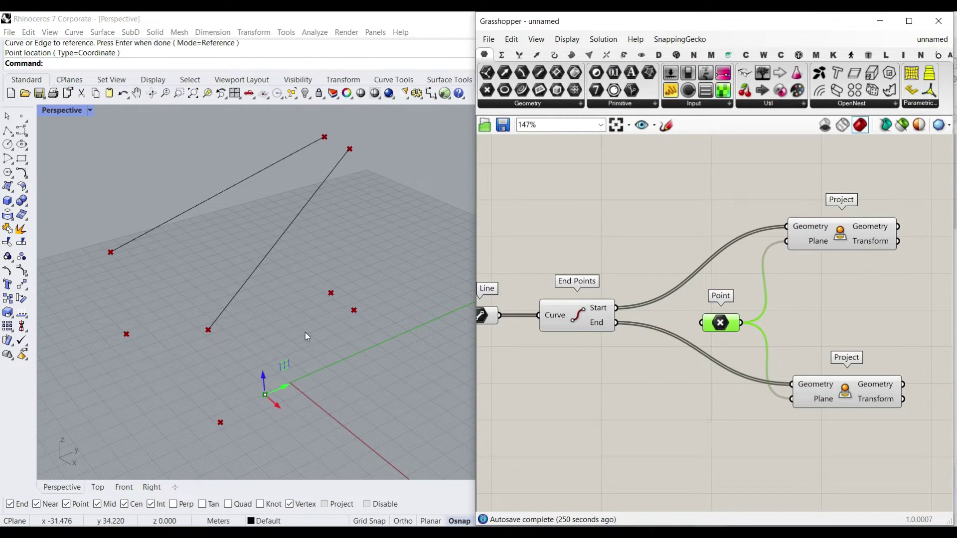
- Lower the Point parameter's reference point along the Z axis in the Rhino viewport
{"action": "right_click_drag", "start_coordinate": [305, 333], "coordinate": [225, 298]}
{"action": "left_click_drag", "start_coordinate": [214, 250], "coordinate": [212, 306]}
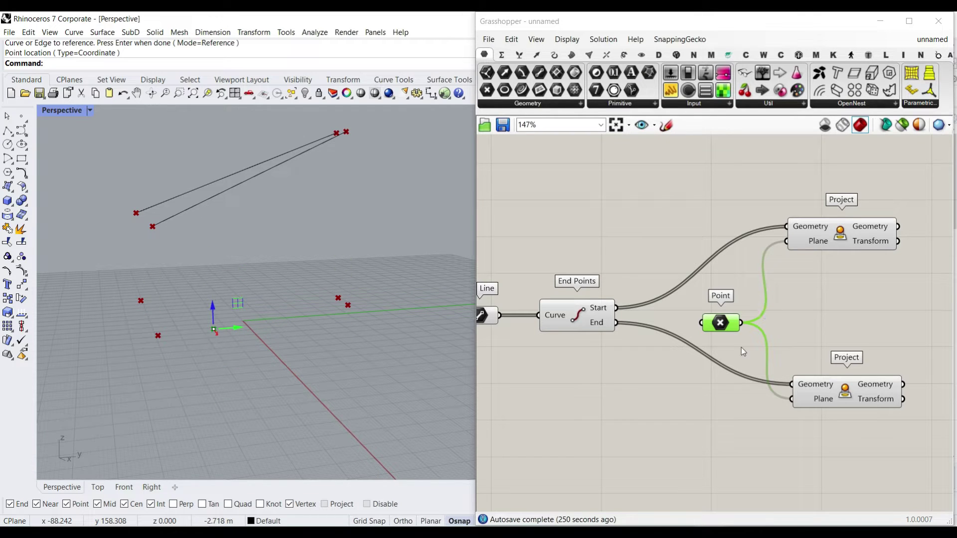
{"action": "right_click_drag", "start_coordinate": [841, 337], "coordinate": [801, 348]}
{"action": "left_click", "coordinate": [801, 348]}
- Add a Line component from the Start points to their projected points from the upper Project component
{"action": "left_click", "coordinate": [554, 55]}
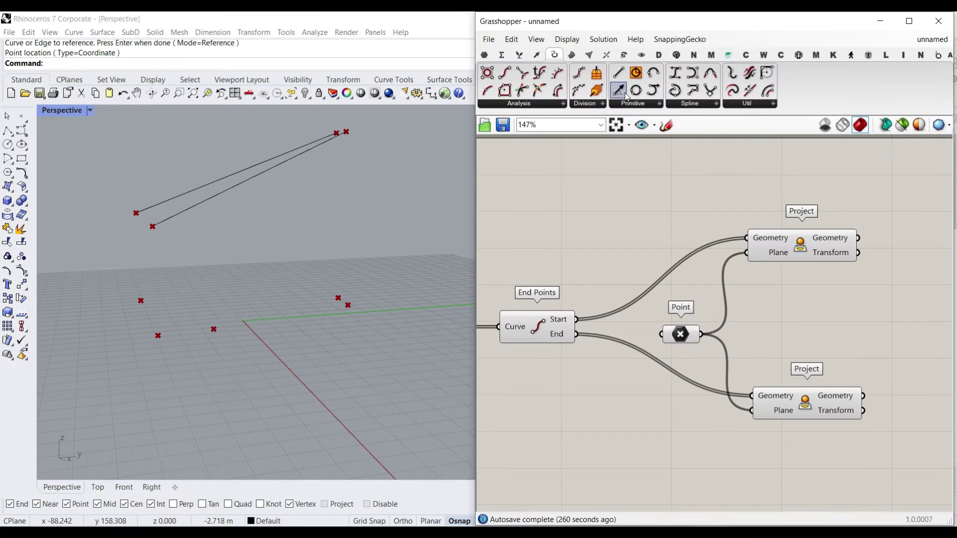
{"action": "left_click_drag", "start_coordinate": [864, 322], "coordinate": [892, 319]}
{"action": "left_click_drag", "start_coordinate": [568, 318], "coordinate": [889, 320]}
{"action": "left_click_drag", "start_coordinate": [849, 237], "coordinate": [884, 326]}
{"action": "right_click_drag", "start_coordinate": [884, 326], "coordinate": [844, 306]}
- Duplicate the Line component and connect it from the End points to the lower Project component's geometry
{"action": "left_click_drag", "start_coordinate": [840, 321], "coordinate": [836, 345], "text": "alt"}
{"action": "right_click_drag", "start_coordinate": [692, 322], "coordinate": [790, 314]}
{"action": "left_click_drag", "start_coordinate": [577, 306], "coordinate": [895, 323]}
{"action": "right_click_drag", "start_coordinate": [860, 360], "coordinate": [811, 356]}
{"action": "left_click_drag", "start_coordinate": [836, 341], "coordinate": [846, 335]}
{"action": "left_click", "coordinate": [883, 352]}
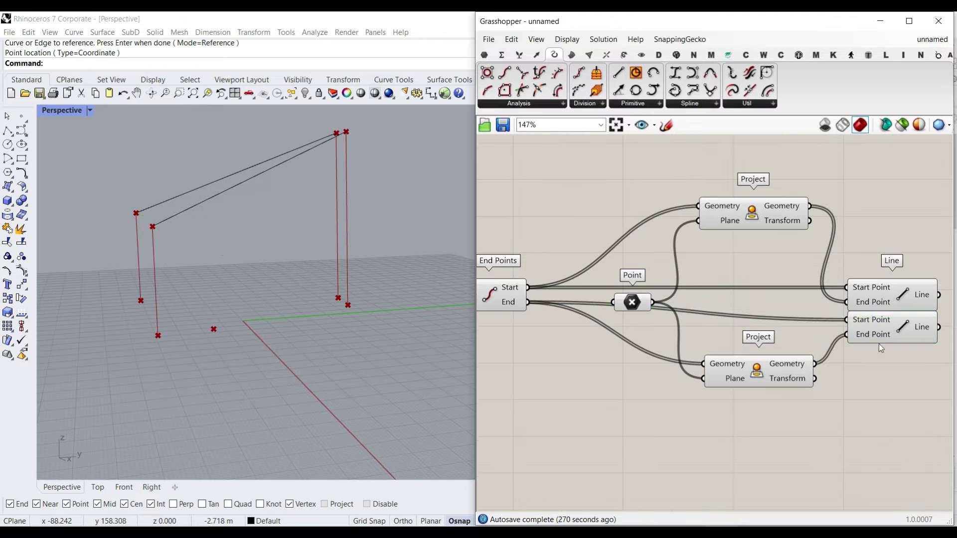
- Add a Join Curves component beyond the two Line components
{"action": "right_click_drag", "start_coordinate": [311, 293], "coordinate": [383, 292]}
{"action": "scroll", "coordinate": [334, 284], "scroll_direction": "down", "scroll_amount": 2}
{"action": "scroll", "coordinate": [650, 311], "scroll_direction": "down", "scroll_amount": 1}
{"action": "right_click_drag", "start_coordinate": [594, 303], "coordinate": [771, 303]}
{"action": "right_click_drag", "start_coordinate": [950, 318], "coordinate": [670, 316]}
{"action": "scroll", "coordinate": [779, 310], "scroll_direction": "up", "scroll_amount": 1}
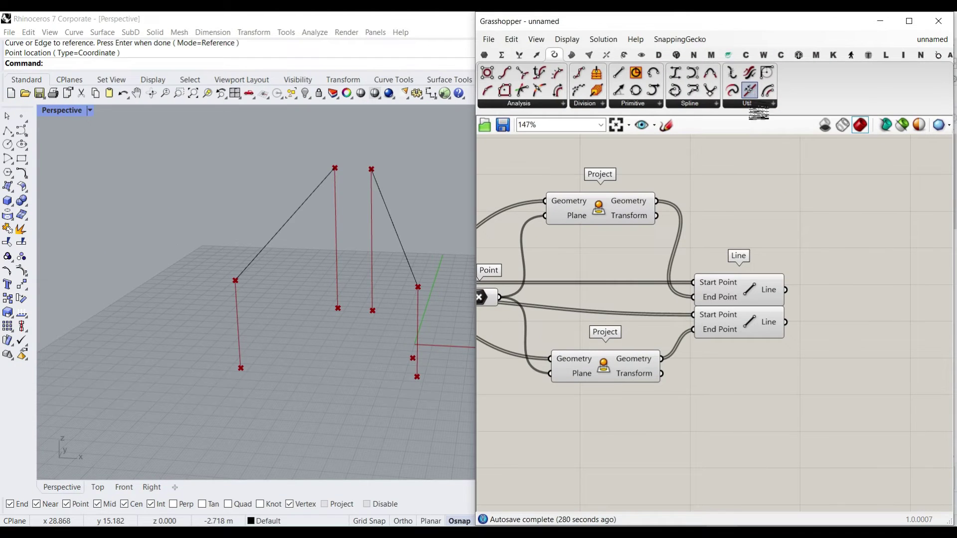
{"action": "left_click_drag", "start_coordinate": [747, 88], "coordinate": [856, 273]}
{"action": "right_click_drag", "start_coordinate": [718, 292], "coordinate": [771, 269]}
{"action": "left_click_drag", "start_coordinate": [890, 251], "coordinate": [934, 251]}
{"action": "right_click_drag", "start_coordinate": [933, 251], "coordinate": [918, 301]}
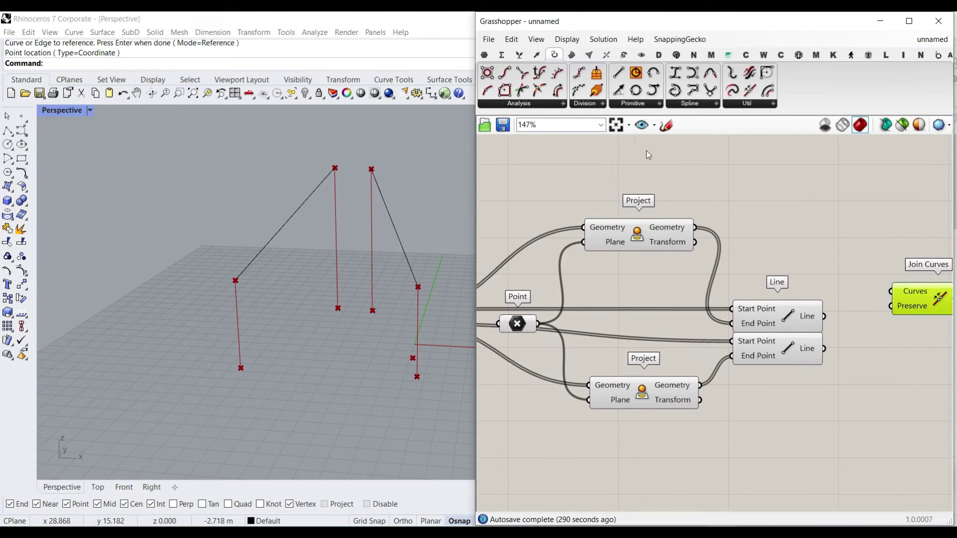
- Add a Curve parameter before Join Curves and feed it the original sloped lines
{"action": "left_click", "coordinate": [484, 55]}
{"action": "left_click_drag", "start_coordinate": [522, 90], "coordinate": [627, 275]}
{"action": "right_click_drag", "start_coordinate": [604, 287], "coordinate": [732, 270]}
{"action": "left_click_drag", "start_coordinate": [552, 298], "coordinate": [580, 247]}
{"action": "right_click_drag", "start_coordinate": [581, 249], "coordinate": [529, 257]}
{"action": "left_click_drag", "start_coordinate": [549, 248], "coordinate": [850, 272]}
{"action": "right_click_drag", "start_coordinate": [848, 268], "coordinate": [722, 280]}
- Duplicate the Curve parameter twice and feed each copy from one of the two vertical Line components
{"action": "left_click_drag", "start_coordinate": [728, 273], "coordinate": [807, 329]}
{"action": "left_click_drag", "start_coordinate": [755, 320], "coordinate": [789, 328]}
{"action": "left_click_drag", "start_coordinate": [805, 326], "coordinate": [791, 346]}
{"action": "right_click_drag", "start_coordinate": [813, 354], "coordinate": [716, 345]}
{"action": "left_click_drag", "start_coordinate": [720, 336], "coordinate": [726, 341]}
- Connect all three Curve parameters to the Curves input of Join Curves
{"action": "scroll", "coordinate": [765, 269], "scroll_direction": "up", "scroll_amount": 5}
{"action": "left_click_drag", "start_coordinate": [575, 217], "coordinate": [717, 272]}
{"action": "left_click_drag", "start_coordinate": [594, 306], "coordinate": [718, 273], "text": "shift"}
{"action": "left_click_drag", "start_coordinate": [587, 362], "coordinate": [734, 275], "text": "shift"}
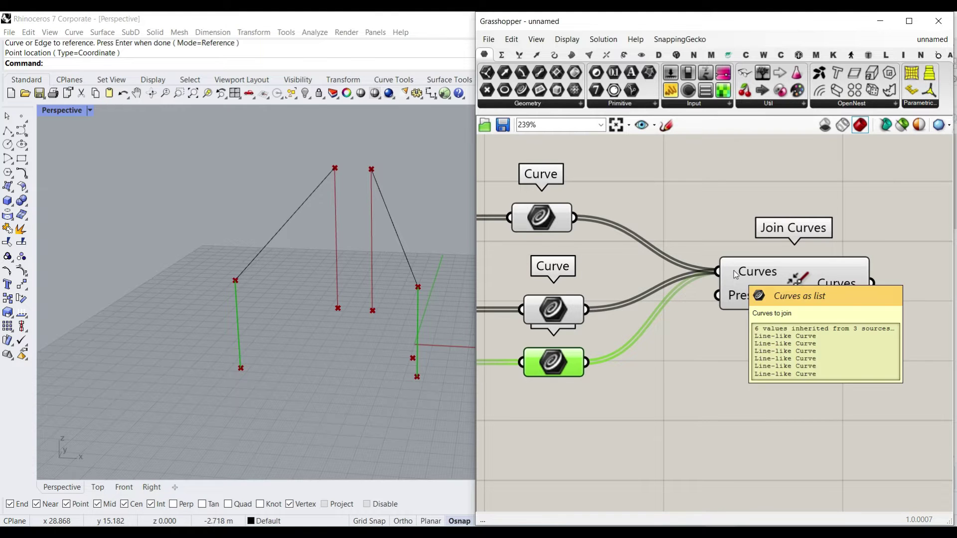
- Bake the Join Curves result and move the baked curves aside in the viewport to inspect them
{"action": "right_click", "coordinate": [829, 283]}
{"action": "left_click", "coordinate": [869, 302]}
{"action": "left_click", "coordinate": [865, 421]}
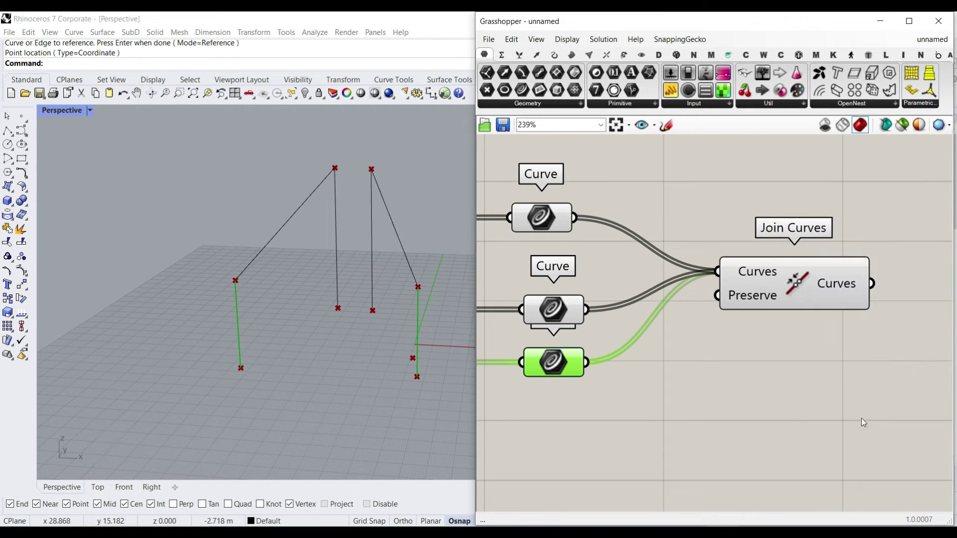
{"action": "left_click_drag", "start_coordinate": [238, 326], "coordinate": [112, 299]}
{"action": "left_click", "coordinate": [171, 261]}
{"action": "right_click_drag", "start_coordinate": [177, 255], "coordinate": [212, 249]}
{"action": "scroll", "coordinate": [212, 249], "scroll_direction": "down", "scroll_amount": 4}
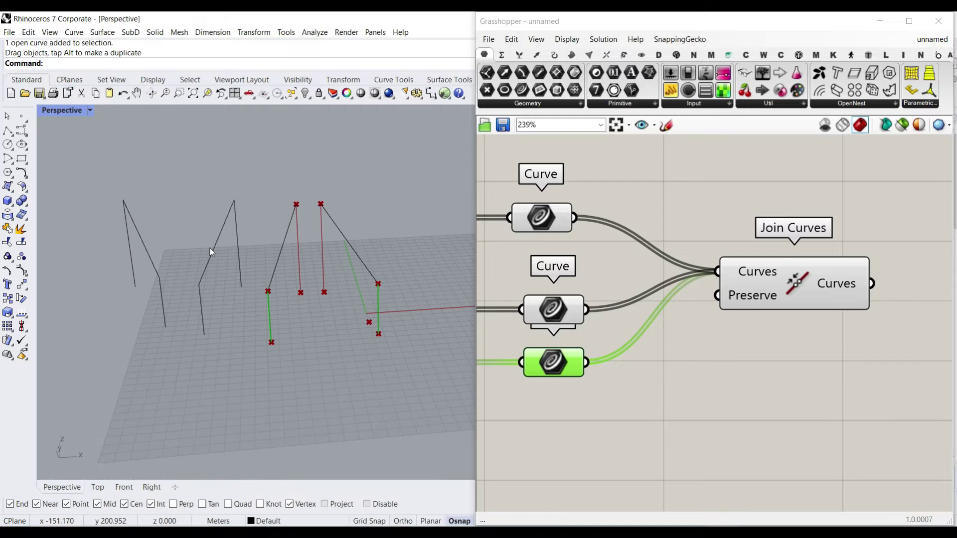
- Undo the move and the bake of the joined curves
{"action": "key", "text": "ctrl+z"}
{"action": "key", "text": "ctrl+z"}
{"action": "scroll", "coordinate": [365, 224], "scroll_direction": "up", "scroll_amount": 3}
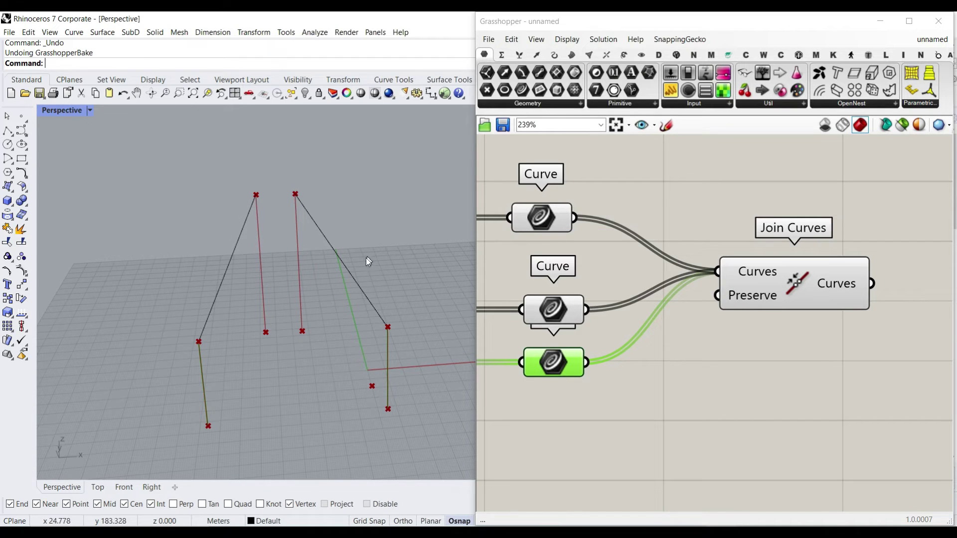
- Examine the list of values reaching the Curves input of Join Curves
{"action": "left_click", "coordinate": [801, 217]}
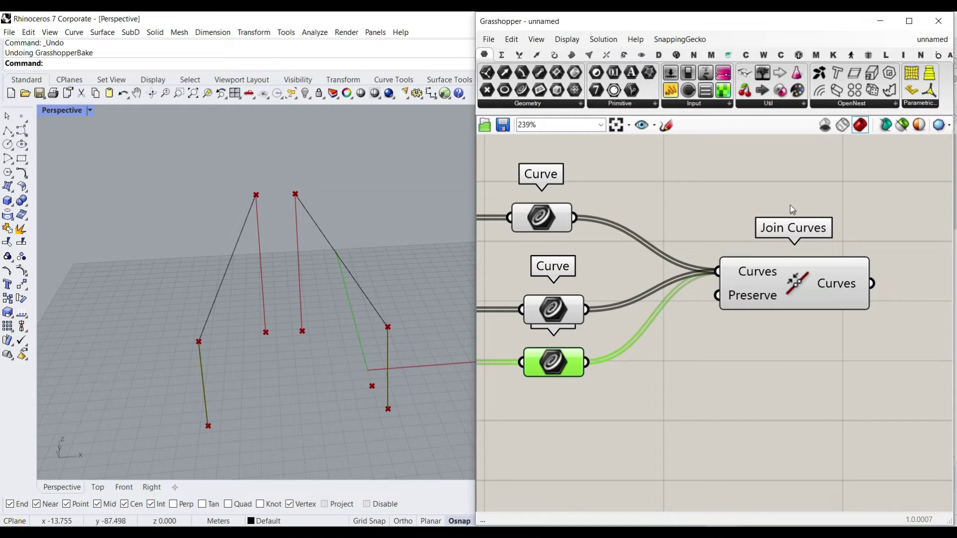
{"action": "mouse_move", "coordinate": [743, 277]}
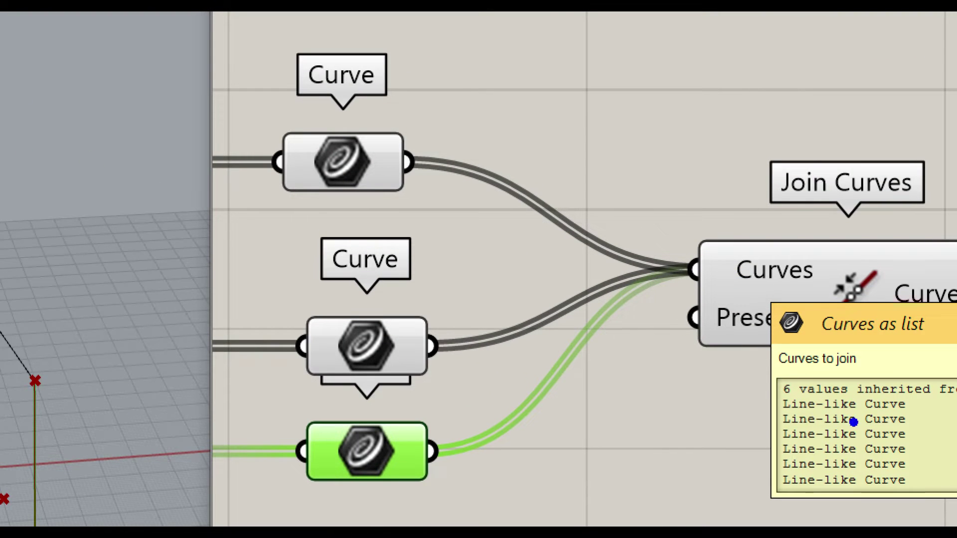
{"action": "mouse_move", "coordinate": [761, 383]}
{"action": "left_mouse_down", "text": "ctrl"}
{"action": "mouse_move", "coordinate": [934, 496]}
{"action": "mouse_move", "coordinate": [936, 508]}
{"action": "left_mouse_up", "text": "ctrl"}
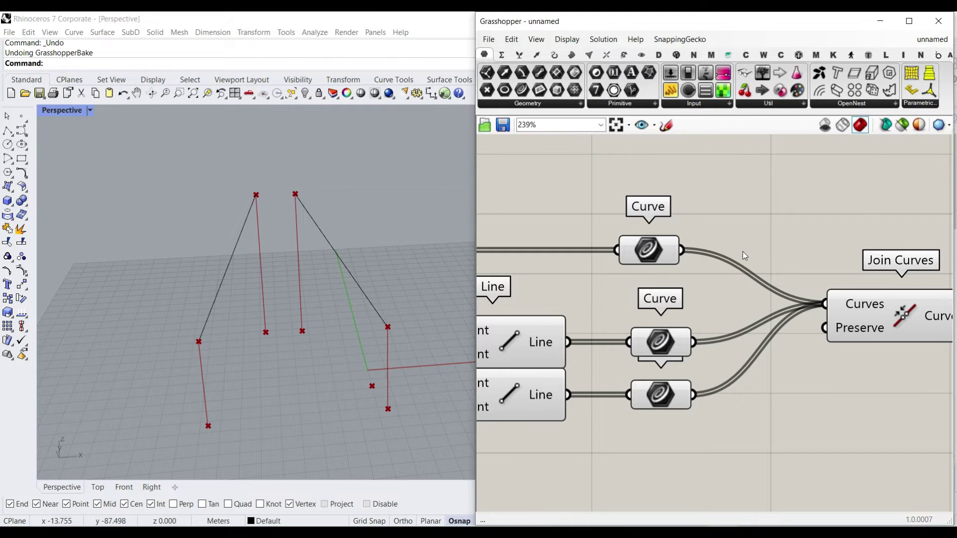
- Graft the data of all three Curve parameters that feed Join Curves
{"action": "right_click_drag", "start_coordinate": [743, 251], "coordinate": [754, 265]}
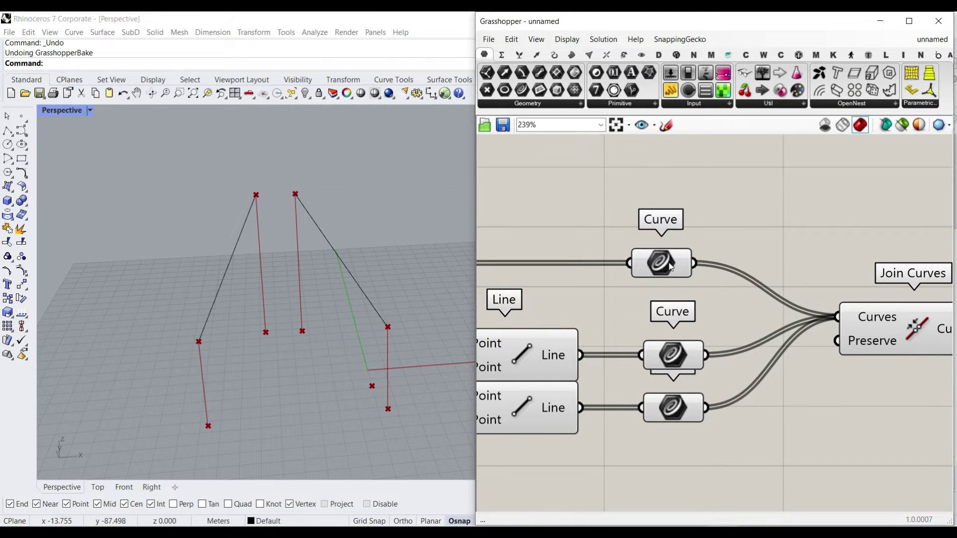
{"action": "right_click", "coordinate": [668, 261]}
{"action": "left_click", "coordinate": [704, 377]}
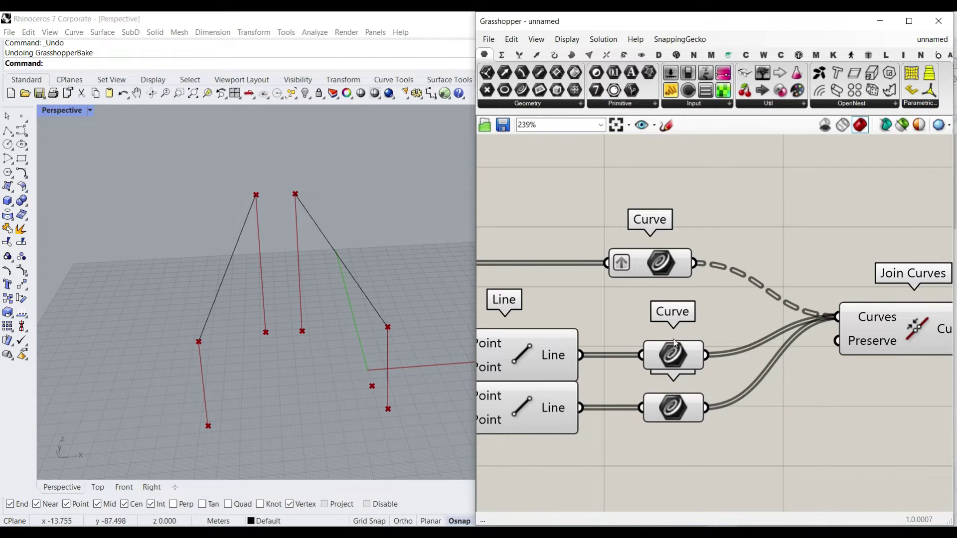
{"action": "right_click", "coordinate": [675, 276]}
{"action": "left_click", "coordinate": [706, 392]}
{"action": "right_click", "coordinate": [683, 408]}
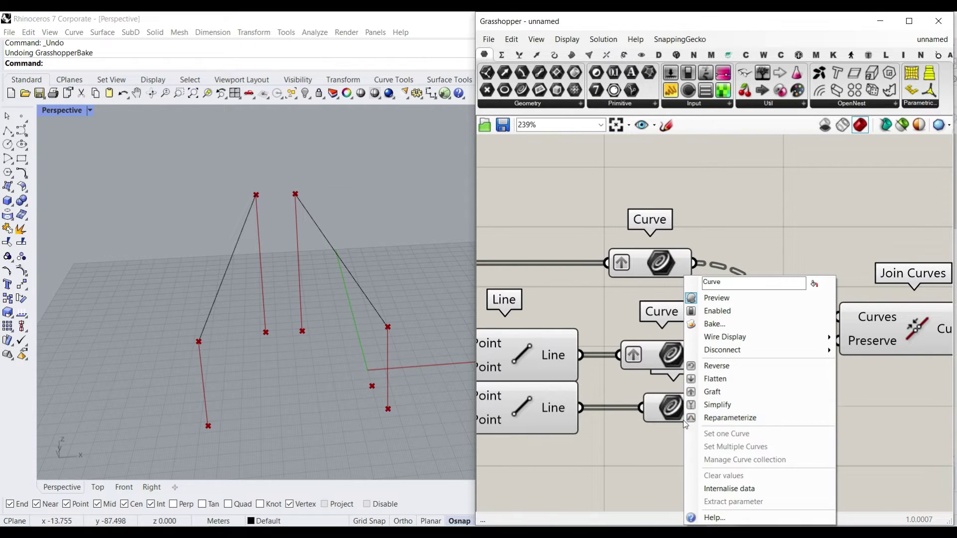
{"action": "left_click", "coordinate": [714, 392]}
- Simplify the data of all three Curve parameters that feed Join Curves
{"action": "right_click", "coordinate": [668, 261]}
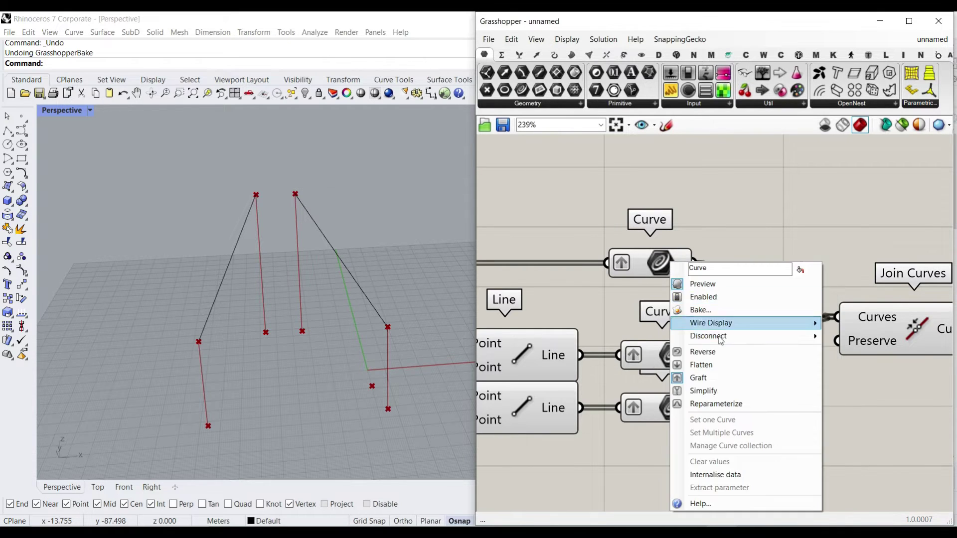
{"action": "left_click", "coordinate": [705, 391]}
{"action": "right_click", "coordinate": [670, 355]}
{"action": "left_click", "coordinate": [721, 404]}
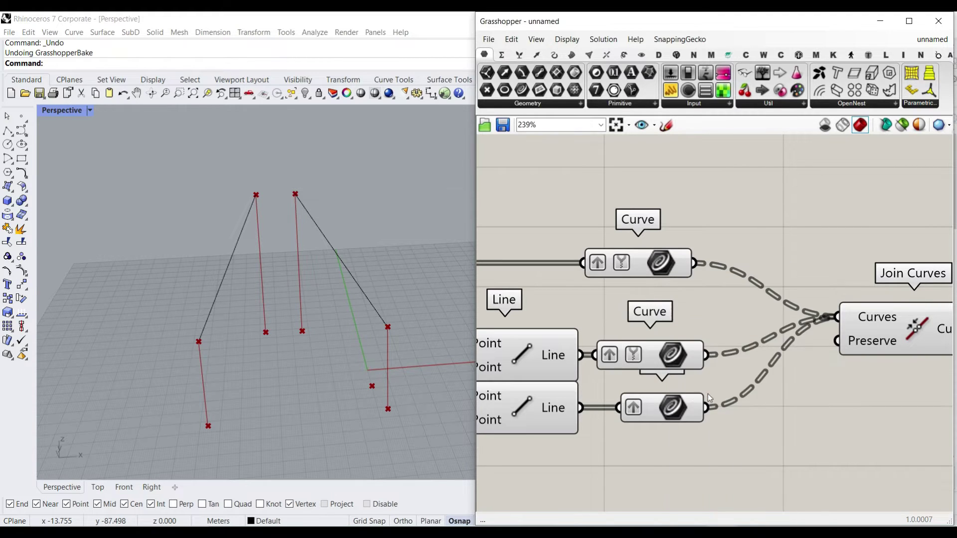
{"action": "right_click", "coordinate": [675, 407]}
{"action": "left_click", "coordinate": [709, 404]}
- Move the three Curve parameters slightly closer to Join Curves and examine the data at its Curves input and output
{"action": "left_click_drag", "start_coordinate": [742, 204], "coordinate": [637, 432]}
{"action": "left_click_drag", "start_coordinate": [667, 269], "coordinate": [695, 269]}
{"action": "left_click", "coordinate": [768, 251]}
{"action": "right_click_drag", "start_coordinate": [768, 252], "coordinate": [669, 198]}
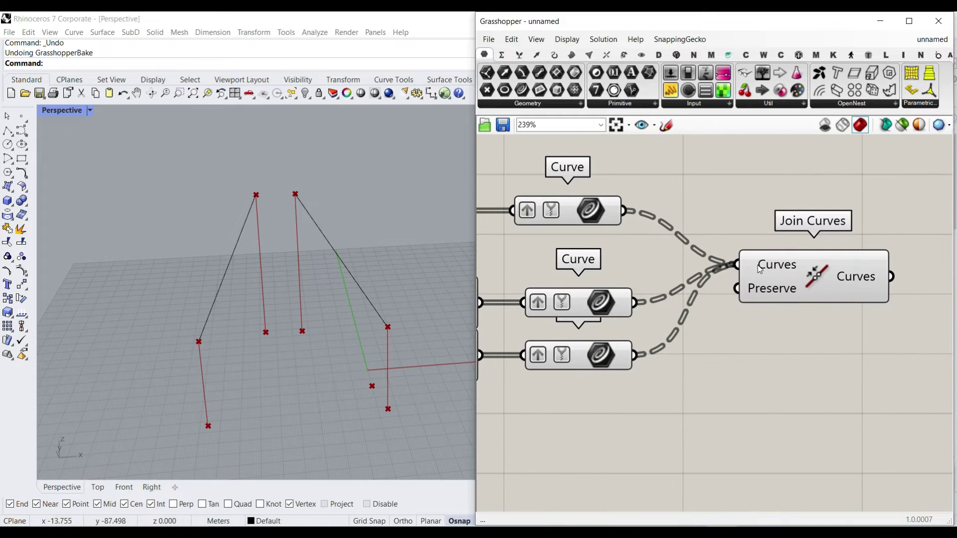
{"action": "mouse_move", "coordinate": [758, 269]}
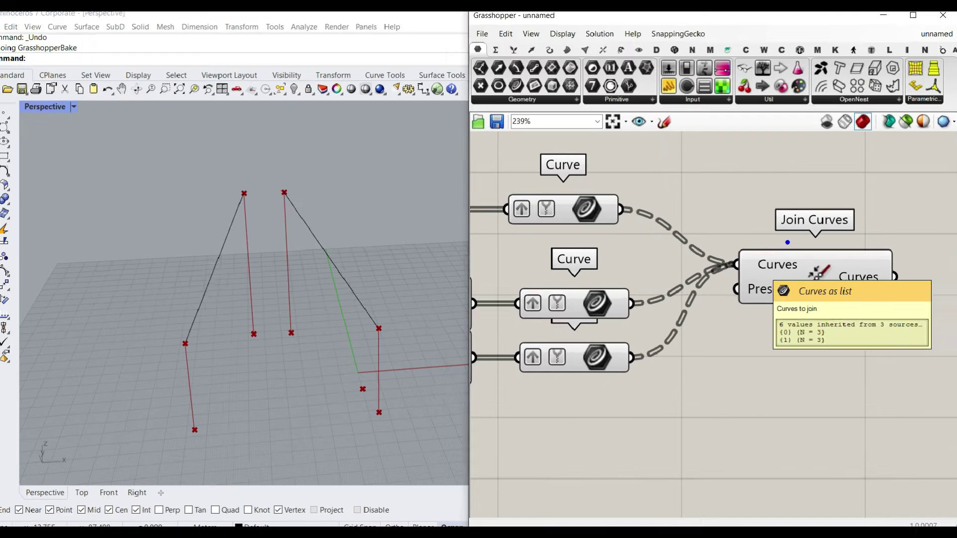
{"action": "right_click_drag", "start_coordinate": [913, 247], "coordinate": [700, 211]}
{"action": "mouse_move", "coordinate": [766, 258]}
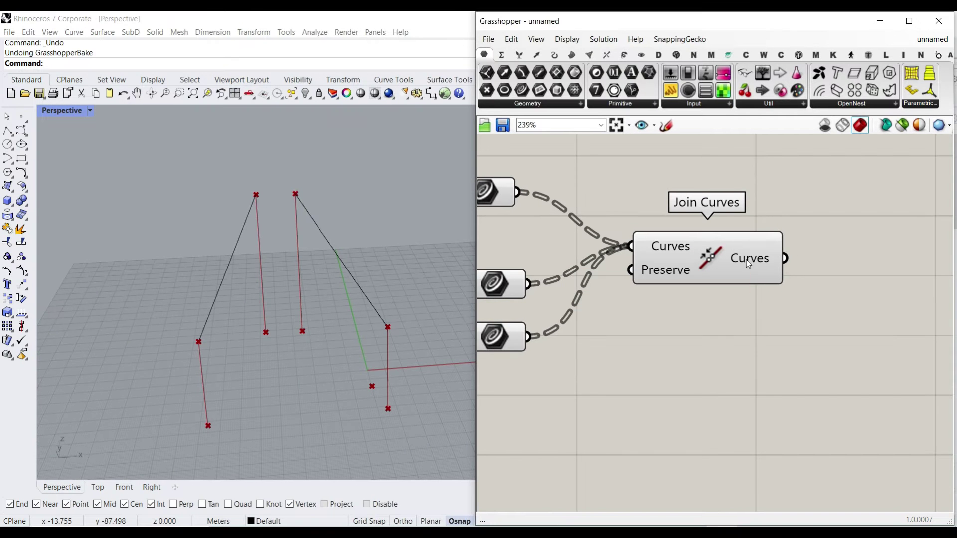
- Hide the two original source curves in Rhino
{"action": "right_click_drag", "start_coordinate": [439, 284], "coordinate": [384, 306]}
{"action": "scroll", "coordinate": [384, 306], "scroll_direction": "down", "scroll_amount": 4}
{"action": "left_click_drag", "start_coordinate": [392, 302], "coordinate": [225, 236]}
{"action": "left_click", "coordinate": [304, 93]}
- Internalise the data of the source Curve parameter and place it directly beside the Line parameter
{"action": "scroll", "coordinate": [586, 283], "scroll_direction": "down", "scroll_amount": 4}
{"action": "right_click_drag", "start_coordinate": [507, 319], "coordinate": [952, 306]}
{"action": "scroll", "coordinate": [671, 292], "scroll_direction": "up", "scroll_amount": 3}
{"action": "right_click", "coordinate": [665, 277]}
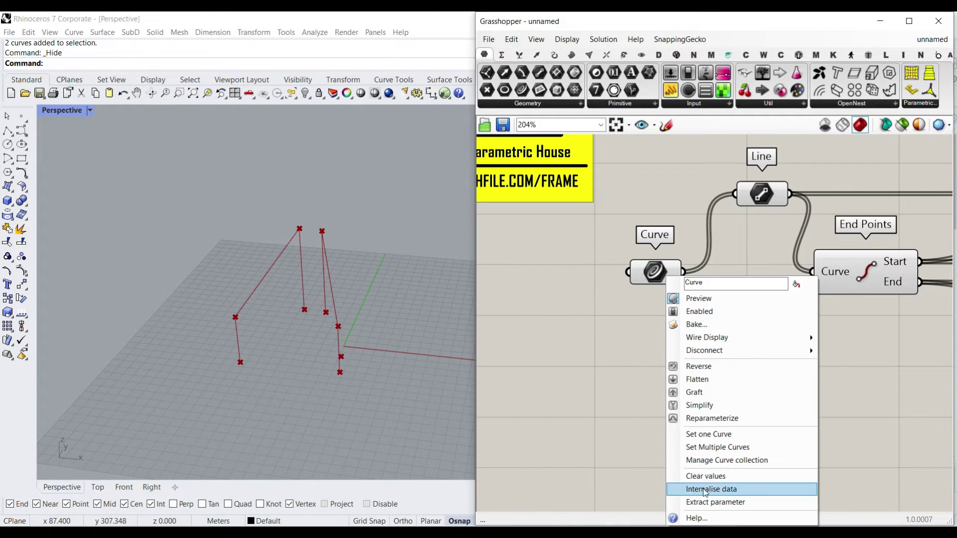
{"action": "left_click", "coordinate": [722, 490]}
{"action": "right_click_drag", "start_coordinate": [282, 358], "coordinate": [376, 274]}
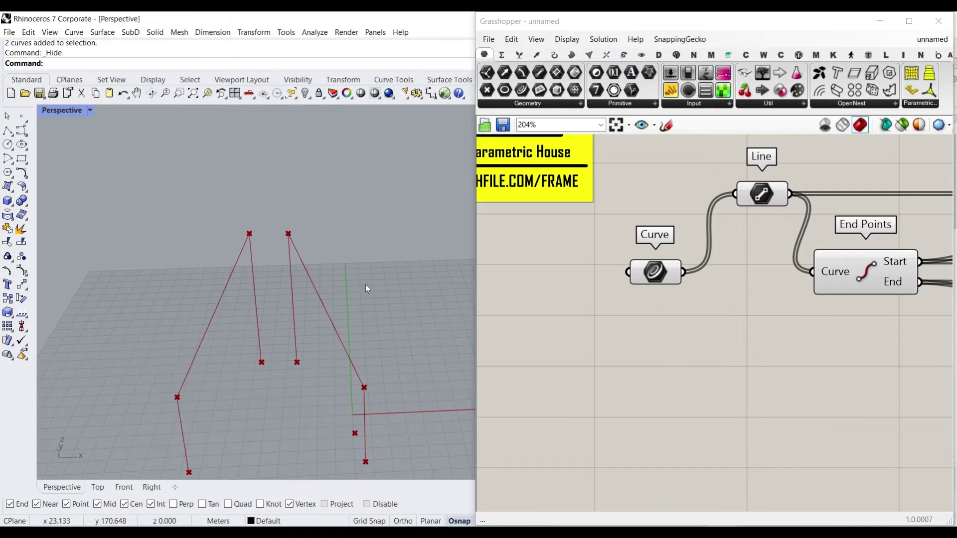
{"action": "left_click_drag", "start_coordinate": [662, 271], "coordinate": [689, 193]}
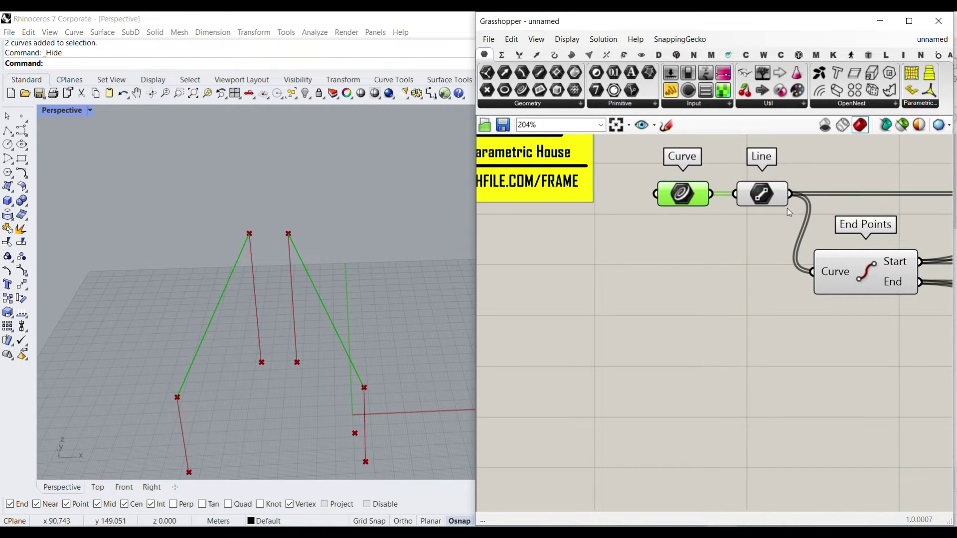
- Highlight the Join Curves result and examine the joined frames and their ground end points in the viewport
{"action": "scroll", "coordinate": [653, 238], "scroll_direction": "down", "scroll_amount": 6}
{"action": "right_click_drag", "start_coordinate": [947, 265], "coordinate": [668, 283]}
{"action": "scroll", "coordinate": [706, 254], "scroll_direction": "up", "scroll_amount": 8}
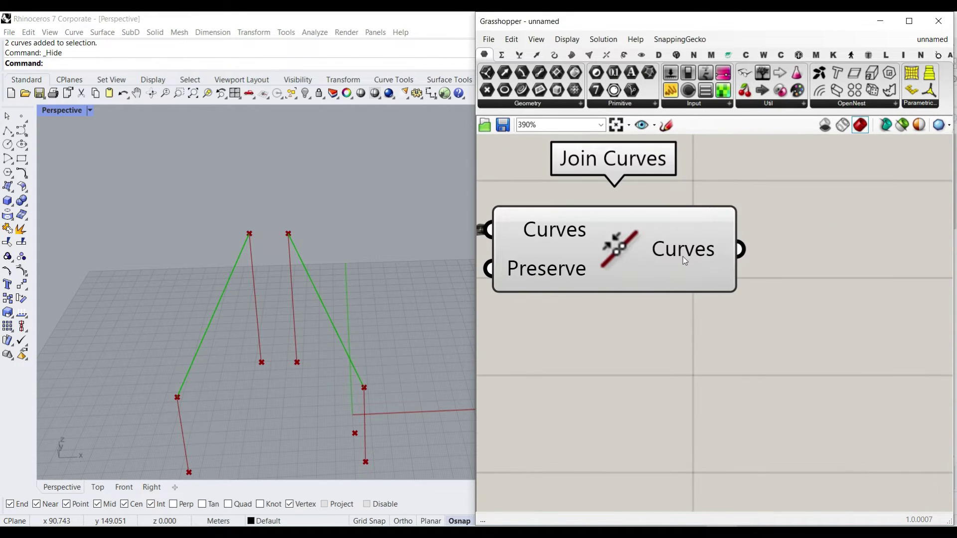
{"action": "left_click", "coordinate": [680, 261]}
{"action": "right_click_drag", "start_coordinate": [291, 279], "coordinate": [296, 390]}
{"action": "right_click_drag", "start_coordinate": [336, 365], "coordinate": [255, 378]}
{"action": "mouse_move", "coordinate": [234, 352]}
{"action": "left_mouse_down"}
{"action": "mouse_move", "coordinate": [255, 386]}
{"action": "mouse_move", "coordinate": [235, 372]}
{"action": "left_mouse_up"}
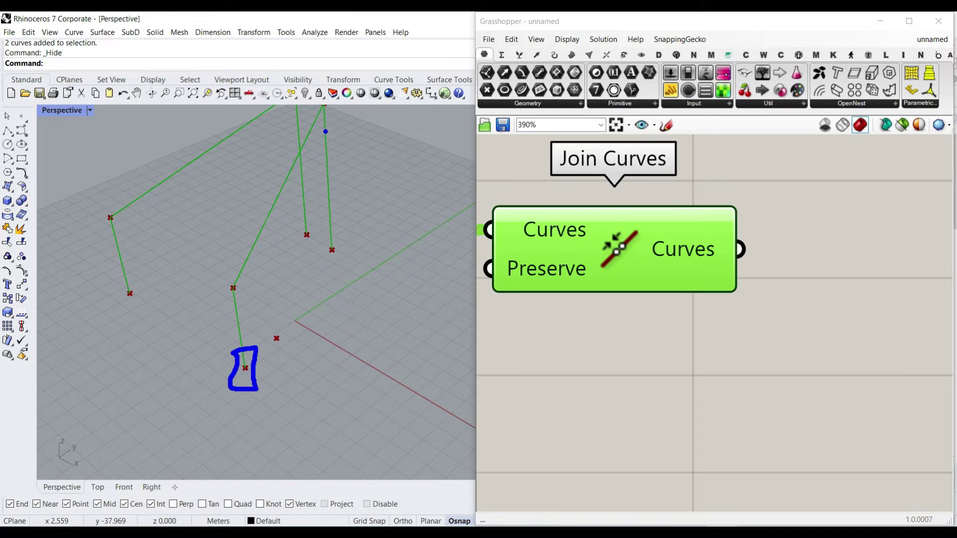
{"action": "key", "text": "Escape"}
{"action": "scroll", "coordinate": [263, 384], "scroll_direction": "up", "scroll_amount": 4}
{"action": "right_click_drag", "start_coordinate": [257, 341], "coordinate": [324, 412], "text": "shift"}
{"action": "scroll", "coordinate": [359, 379], "scroll_direction": "down", "scroll_amount": 2}
{"action": "right_click_drag", "start_coordinate": [669, 342], "coordinate": [647, 398]}
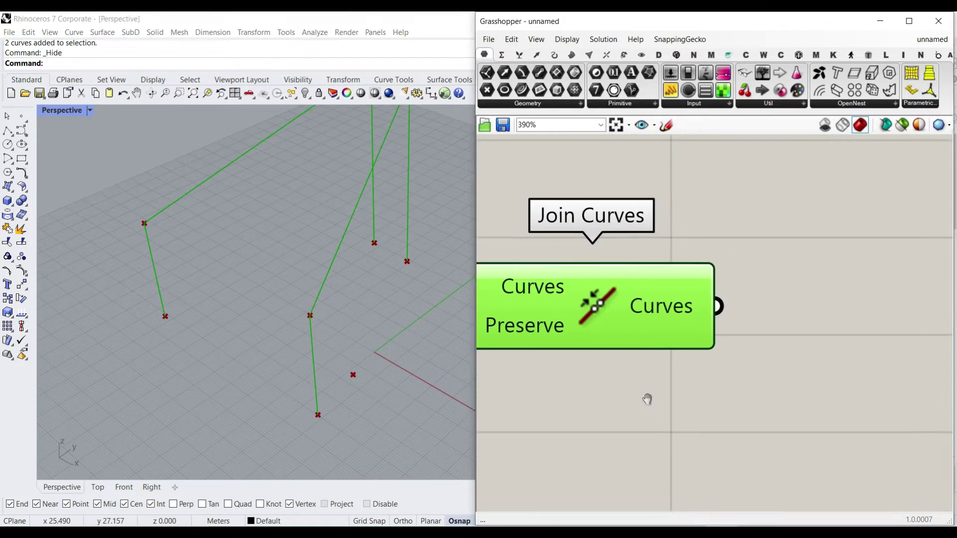
- Connect the joined curves to a new Perp Frame component and reparameterize its Curve input
{"action": "left_click", "coordinate": [554, 54]}
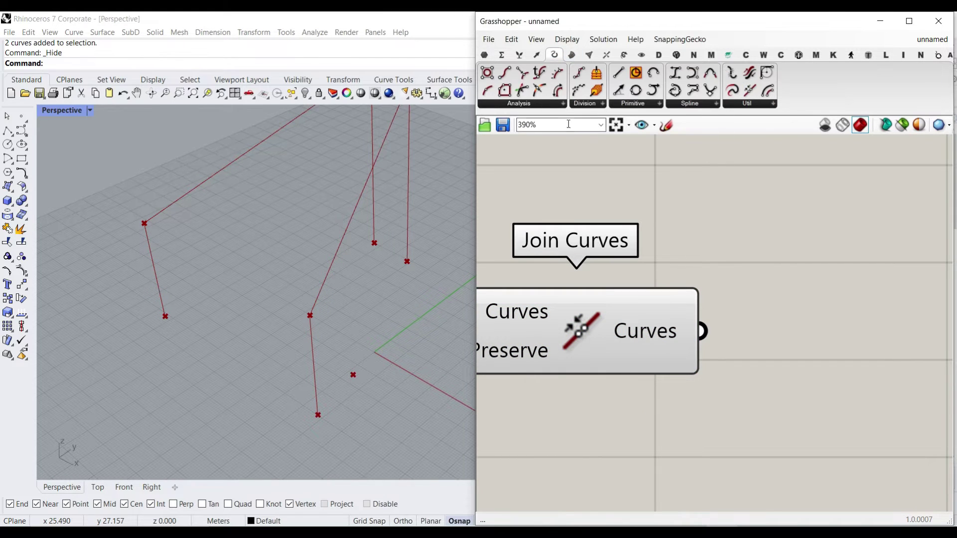
{"action": "left_click", "coordinate": [548, 104]}
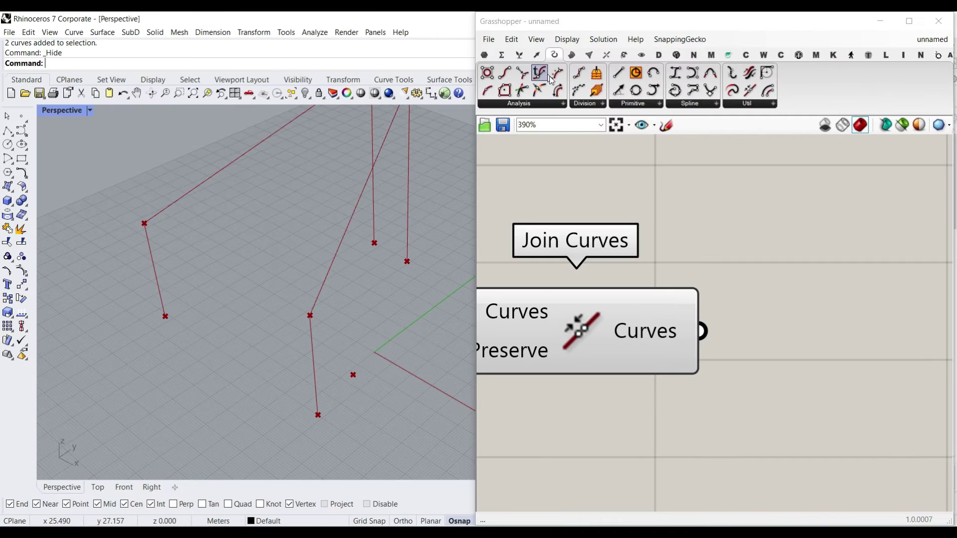
{"action": "left_click", "coordinate": [551, 103]}
{"action": "left_click_drag", "start_coordinate": [613, 284], "coordinate": [703, 343]}
{"action": "scroll", "coordinate": [684, 339], "scroll_direction": "down", "scroll_amount": 2}
{"action": "right_click_drag", "start_coordinate": [684, 339], "coordinate": [640, 309]}
{"action": "left_click_drag", "start_coordinate": [640, 309], "coordinate": [846, 345]}
{"action": "scroll", "coordinate": [701, 316], "scroll_direction": "up", "scroll_amount": 2}
{"action": "left_click_drag", "start_coordinate": [698, 318], "coordinate": [632, 305]}
{"action": "right_click_drag", "start_coordinate": [775, 348], "coordinate": [717, 333]}
{"action": "left_click_drag", "start_coordinate": [719, 334], "coordinate": [803, 320]}
{"action": "right_click", "coordinate": [785, 292]}
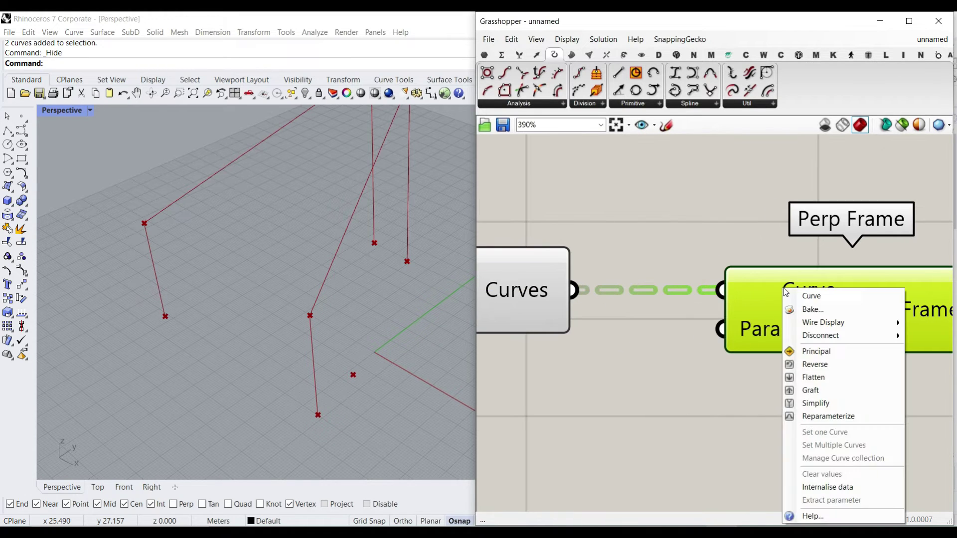
{"action": "left_click", "coordinate": [828, 416]}
- Add a panel with the value 0 and connect it to the Parameter input of Perp Frame
{"action": "double_click", "coordinate": [578, 426]}
{"action": "type", "text": "panel"}
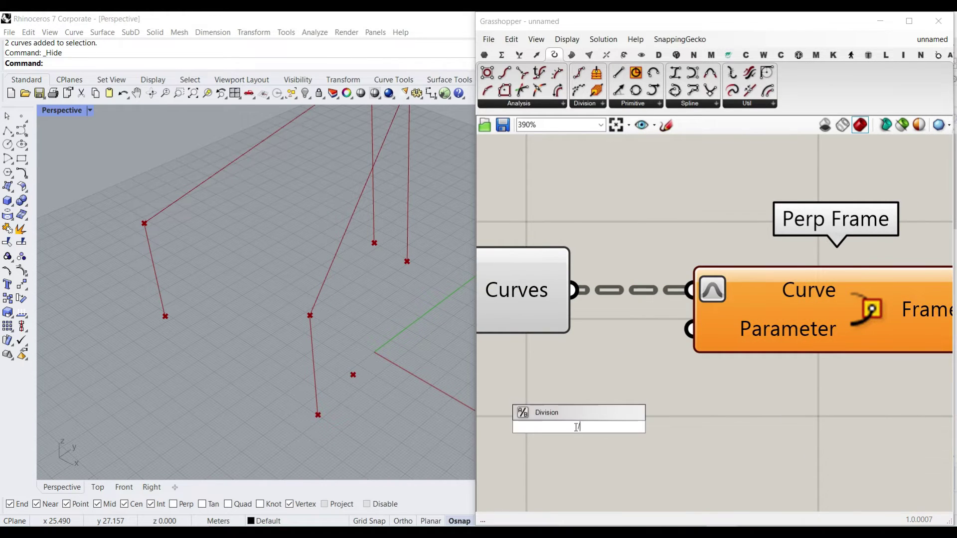
{"action": "key", "text": "Return"}
{"action": "left_click", "coordinate": [579, 449]}
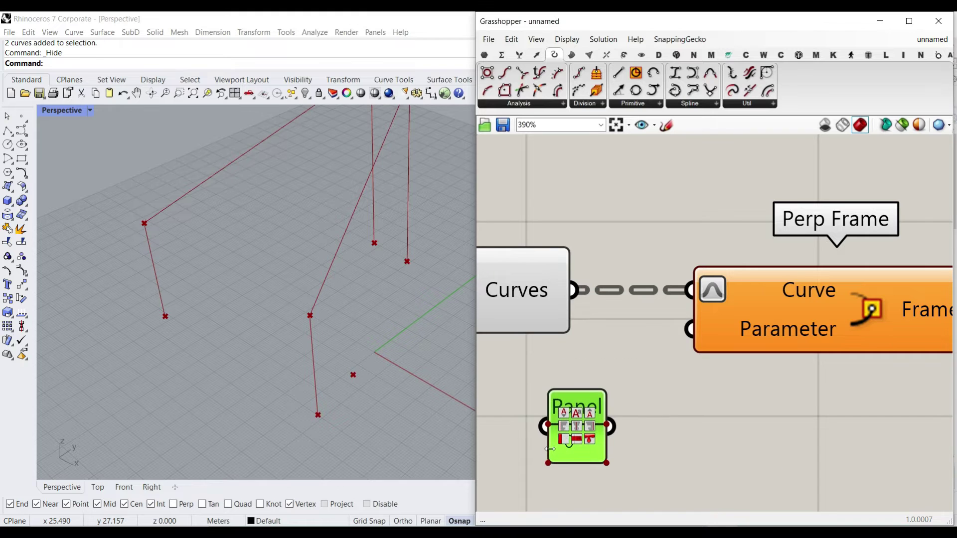
{"action": "key", "text": "Delete"}
{"action": "key", "text": "ctrl+z"}
{"action": "left_click", "coordinate": [586, 468]}
{"action": "left_click_drag", "start_coordinate": [583, 461], "coordinate": [579, 438]}
{"action": "scroll", "coordinate": [580, 444], "scroll_direction": "down", "scroll_amount": 2}
{"action": "left_click_drag", "start_coordinate": [640, 422], "coordinate": [659, 360]}
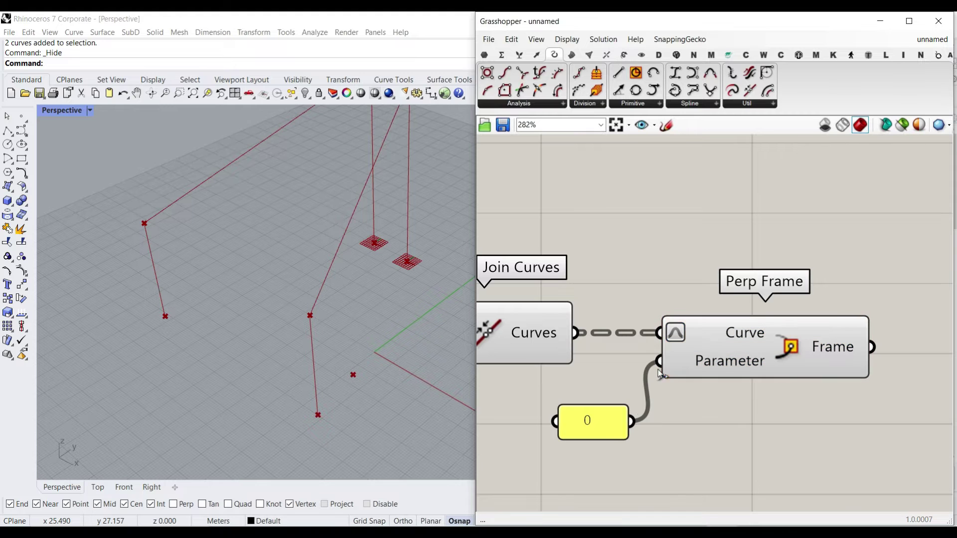
- Examine the orientation and axes of the perpendicular frames at the curves' start points from several angles
{"action": "right_click_drag", "start_coordinate": [389, 269], "coordinate": [284, 300]}
{"action": "scroll", "coordinate": [320, 298], "scroll_direction": "up", "scroll_amount": 16}
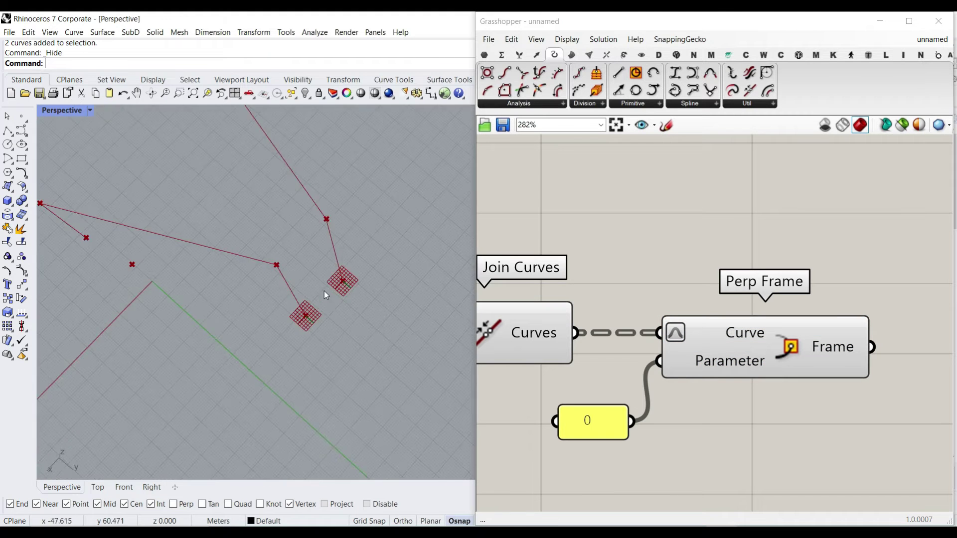
{"action": "right_click_drag", "start_coordinate": [305, 331], "coordinate": [230, 292]}
{"action": "scroll", "coordinate": [303, 267], "scroll_direction": "up", "scroll_amount": 4}
{"action": "scroll", "coordinate": [233, 292], "scroll_direction": "down", "scroll_amount": 5}
{"action": "scroll", "coordinate": [326, 314], "scroll_direction": "up", "scroll_amount": 5}
{"action": "right_click_drag", "start_coordinate": [305, 342], "coordinate": [319, 325]}
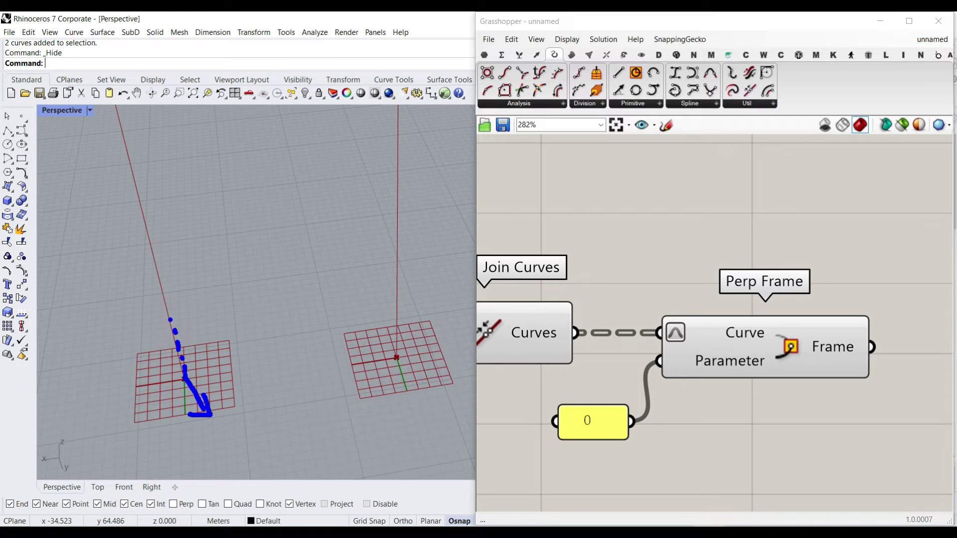
{"action": "left_click_drag", "start_coordinate": [169, 314], "coordinate": [190, 335]}
{"action": "left_click_drag", "start_coordinate": [184, 378], "coordinate": [139, 398]}
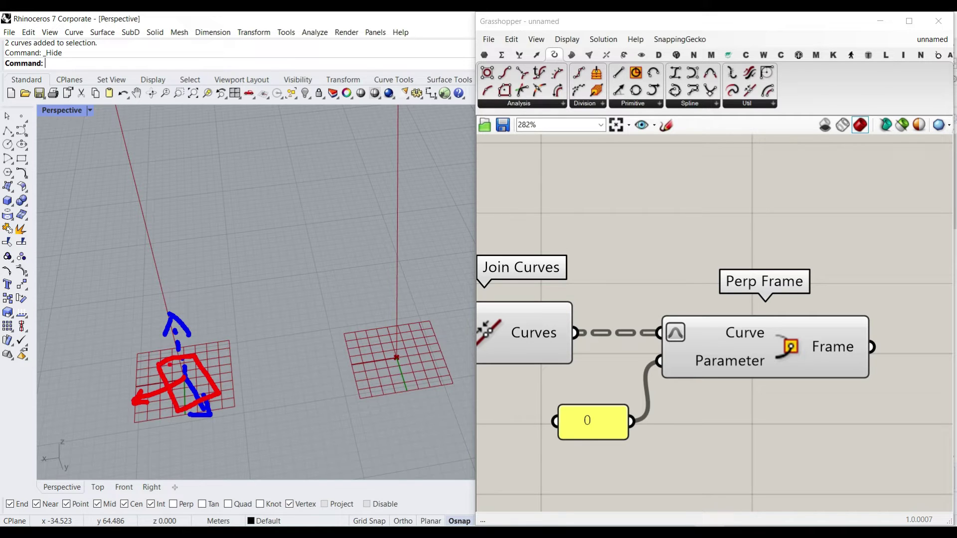
{"action": "key", "text": "Escape"}
{"action": "scroll", "coordinate": [190, 364], "scroll_direction": "down", "scroll_amount": 15}
{"action": "mouse_move", "coordinate": [203, 368]}
{"action": "right_mouse_down"}
{"action": "mouse_move", "coordinate": [169, 339]}
{"action": "mouse_move", "coordinate": [199, 289]}
{"action": "right_mouse_up"}
{"action": "scroll", "coordinate": [199, 288], "scroll_direction": "up", "scroll_amount": 3}
{"action": "scroll", "coordinate": [199, 288], "scroll_direction": "up", "scroll_amount": 4}
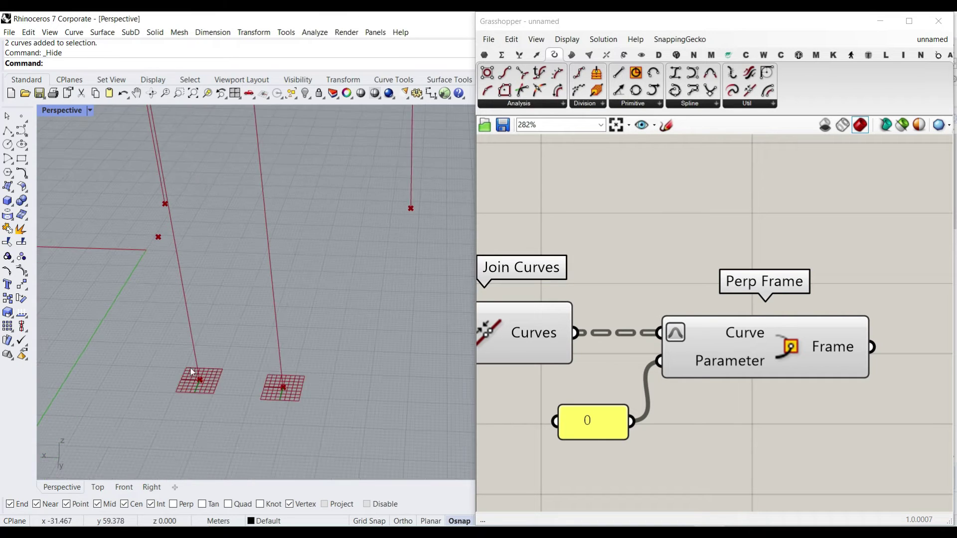
{"action": "scroll", "coordinate": [199, 379], "scroll_direction": "up", "scroll_amount": 5}
{"action": "scroll", "coordinate": [198, 379], "scroll_direction": "down", "scroll_amount": 5}
{"action": "right_click_drag", "start_coordinate": [189, 384], "coordinate": [196, 357]}
{"action": "scroll", "coordinate": [195, 367], "scroll_direction": "up", "scroll_amount": 6}
{"action": "scroll", "coordinate": [195, 356], "scroll_direction": "down", "scroll_amount": 5}
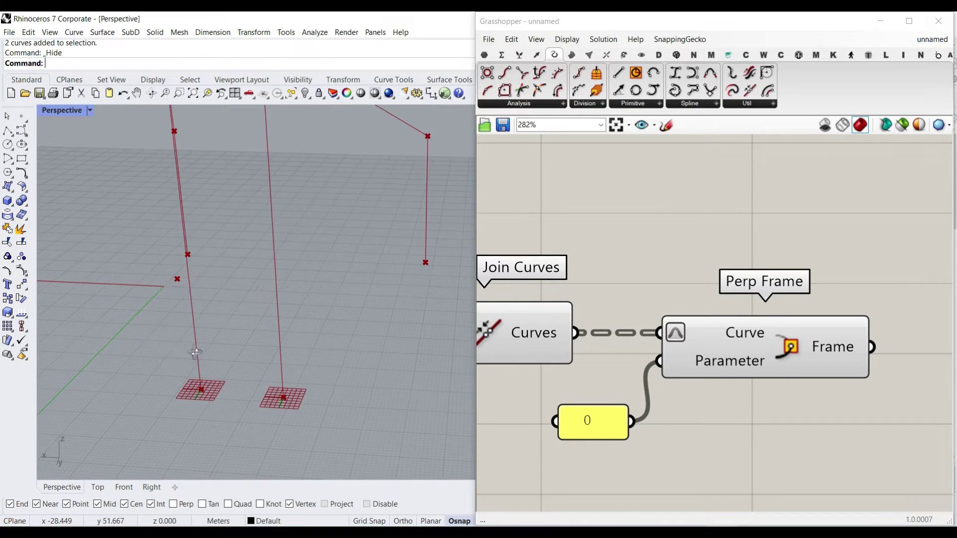
{"action": "scroll", "coordinate": [201, 391], "scroll_direction": "up", "scroll_amount": 5}
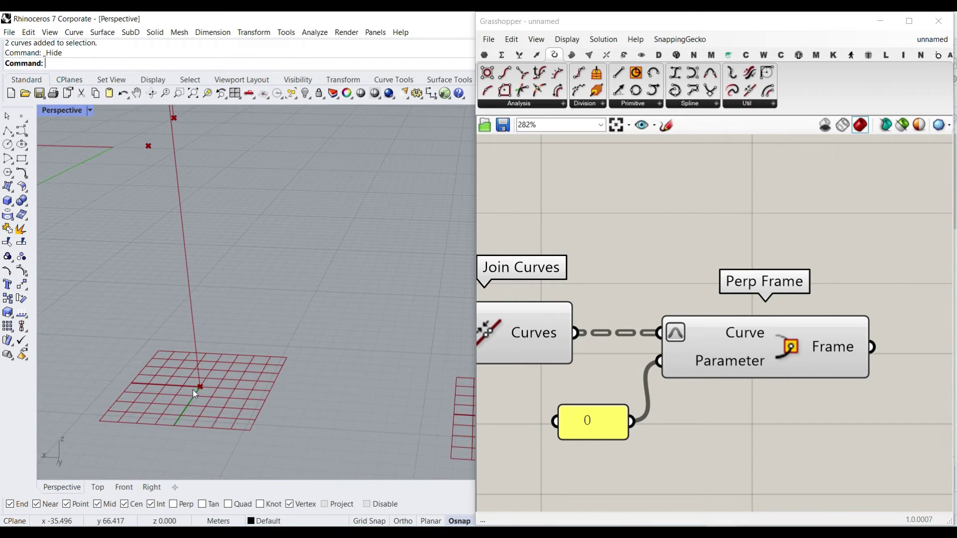
- Delete the Perp Frame component and the panel feeding its parameter
{"action": "left_click_drag", "start_coordinate": [761, 354], "coordinate": [751, 351]}
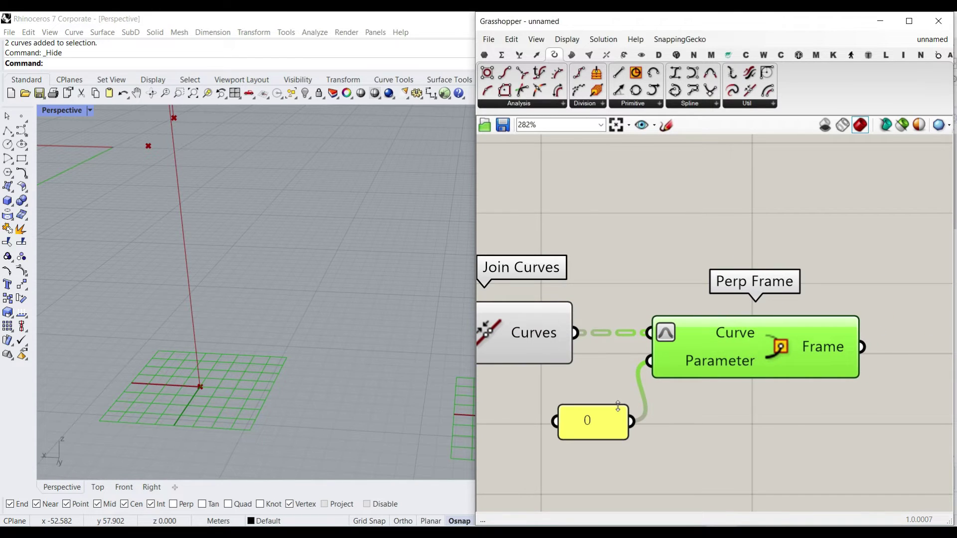
{"action": "key", "text": "Delete"}
{"action": "left_click_drag", "start_coordinate": [652, 390], "coordinate": [600, 455]}
{"action": "key", "text": "Delete"}
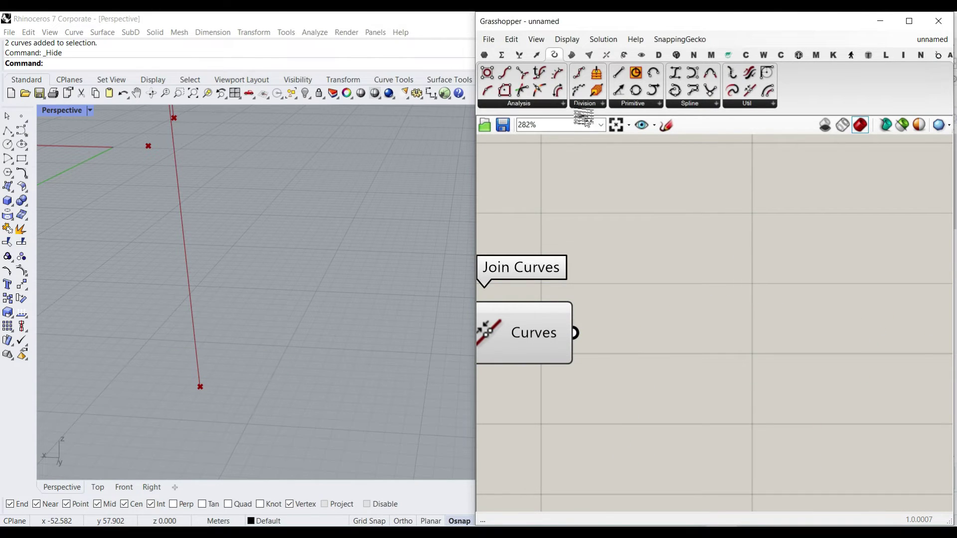
- Add a Planar component fed by the joined curves and check how its planes sit at the curve starts
{"action": "left_click", "coordinate": [524, 103]}
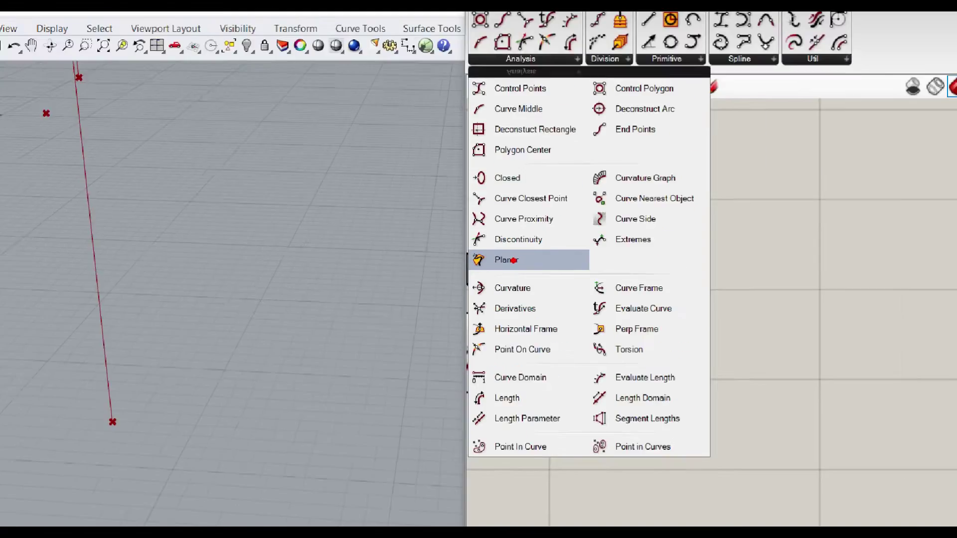
{"action": "key", "text": "Escape"}
{"action": "left_click", "coordinate": [515, 105]}
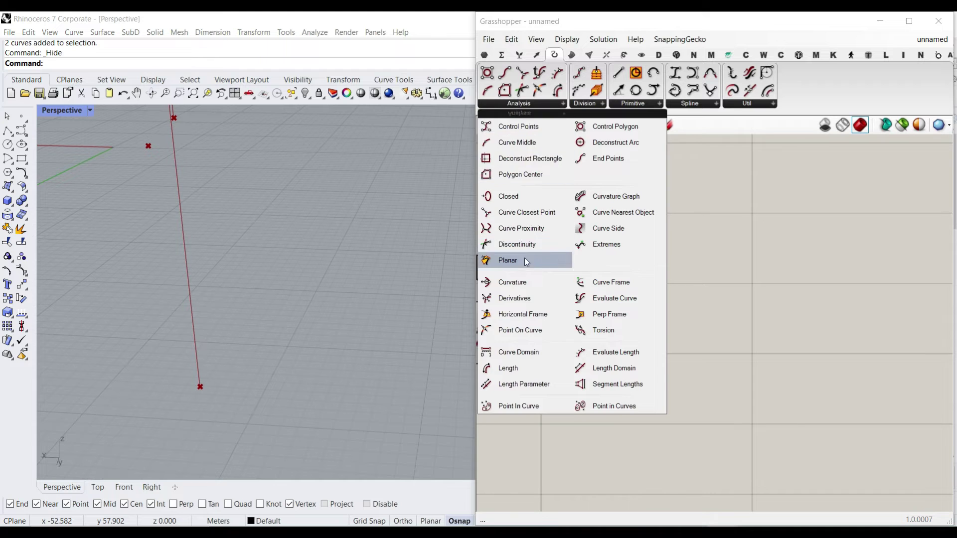
{"action": "left_click_drag", "start_coordinate": [519, 259], "coordinate": [674, 372]}
{"action": "left_click_drag", "start_coordinate": [576, 333], "coordinate": [672, 334]}
{"action": "left_click", "coordinate": [639, 295]}
{"action": "right_click_drag", "start_coordinate": [200, 387], "coordinate": [255, 391]}
{"action": "scroll", "coordinate": [293, 342], "scroll_direction": "down", "scroll_amount": 5}
{"action": "scroll", "coordinate": [243, 393], "scroll_direction": "up", "scroll_amount": 5}
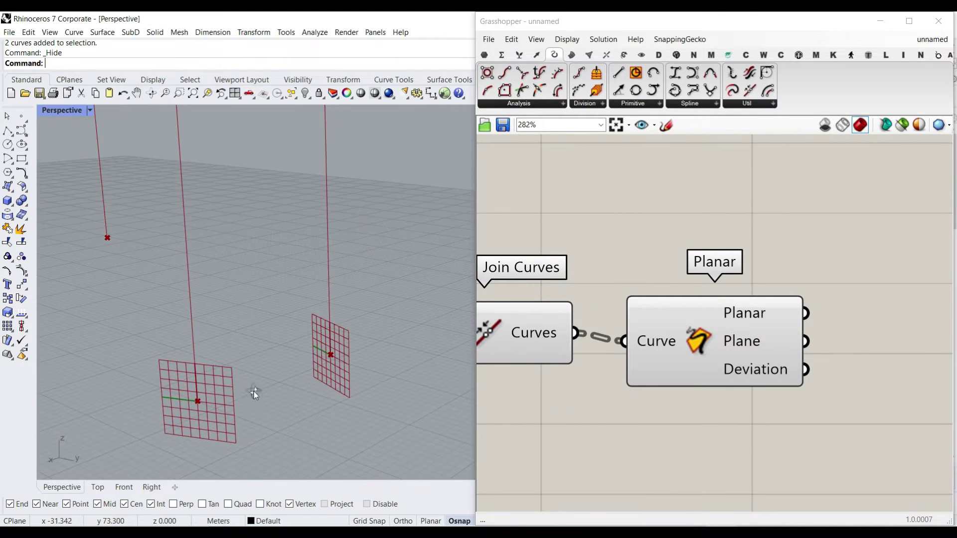
{"action": "scroll", "coordinate": [199, 392], "scroll_direction": "up", "scroll_amount": 5}
- Add a Deconstruct Plane component and connect the Plane output of Planar to it
{"action": "right_click_drag", "start_coordinate": [728, 371], "coordinate": [608, 409]}
{"action": "left_click_drag", "start_coordinate": [606, 390], "coordinate": [606, 378]}
{"action": "left_click", "coordinate": [703, 259]}
{"action": "left_click", "coordinate": [538, 56]}
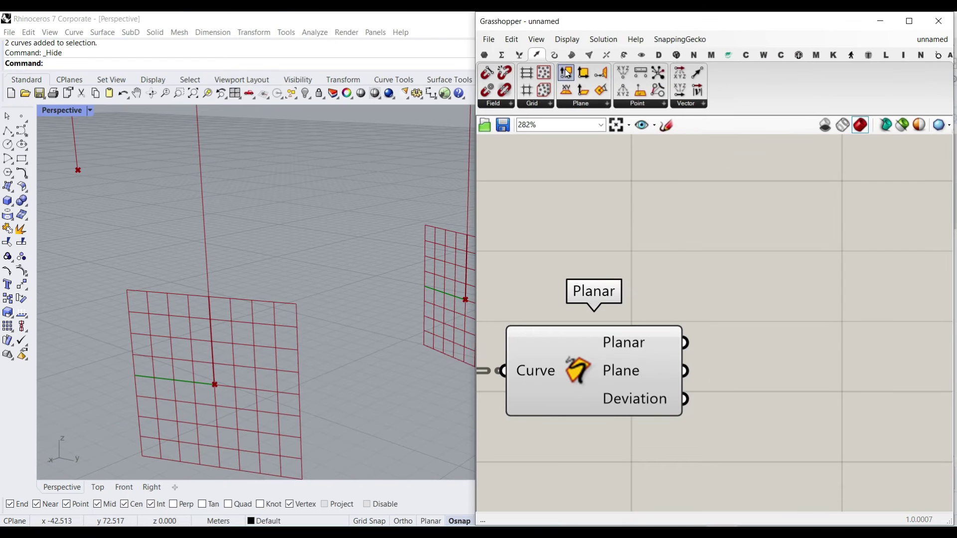
{"action": "left_click_drag", "start_coordinate": [566, 73], "coordinate": [754, 333]}
{"action": "right_click_drag", "start_coordinate": [720, 367], "coordinate": [658, 369]}
{"action": "left_click_drag", "start_coordinate": [623, 363], "coordinate": [674, 354]}
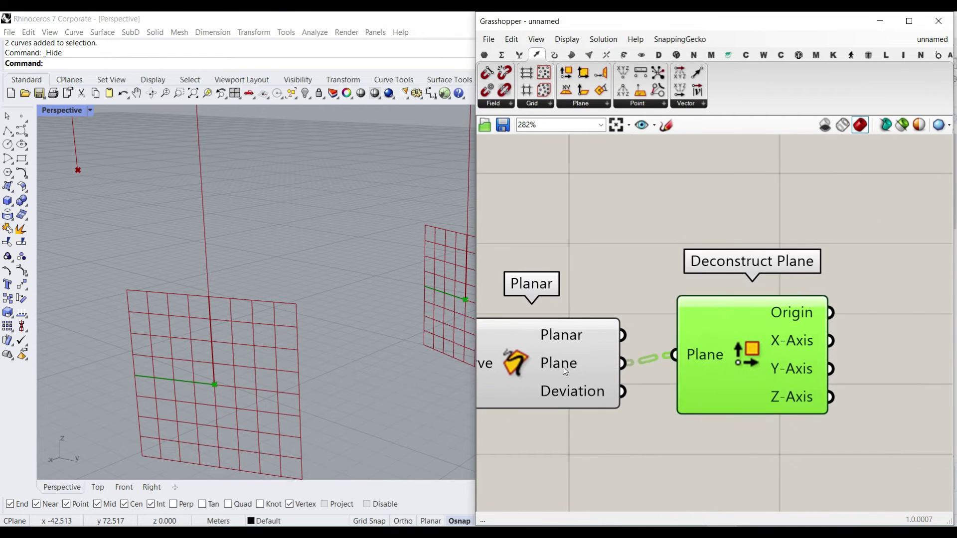
{"action": "scroll", "coordinate": [563, 368], "scroll_direction": "up", "scroll_amount": 3}
{"action": "right_click_drag", "start_coordinate": [806, 356], "coordinate": [645, 340]}
{"action": "scroll", "coordinate": [644, 340], "scroll_direction": "down", "scroll_amount": 3}
{"action": "left_click_drag", "start_coordinate": [692, 331], "coordinate": [684, 340]}
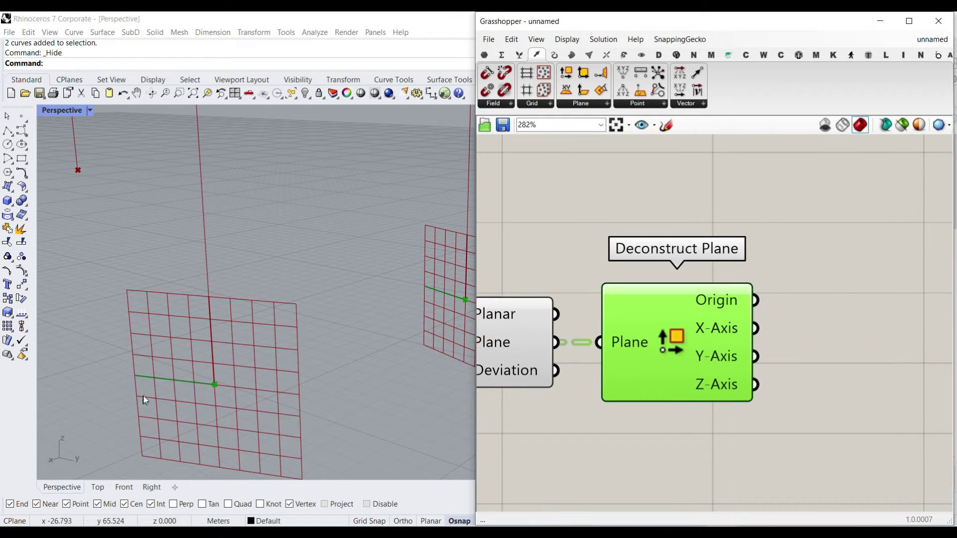
- Examine the axes and normal direction of the plane at the frame's ground point
{"action": "scroll", "coordinate": [164, 399], "scroll_direction": "up", "scroll_amount": 3}
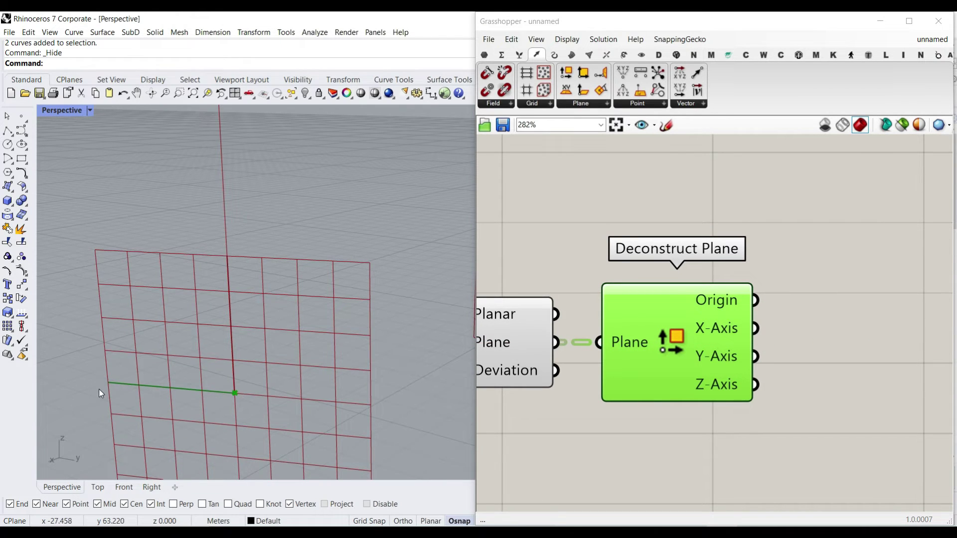
{"action": "right_click_drag", "start_coordinate": [252, 397], "coordinate": [213, 402]}
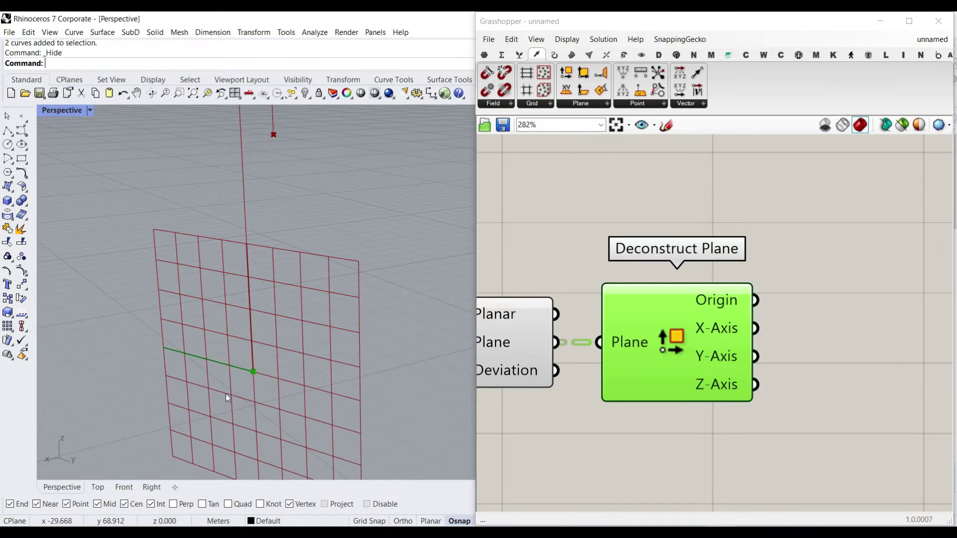
{"action": "left_click_drag", "start_coordinate": [254, 371], "coordinate": [195, 410]}
{"action": "mouse_move", "coordinate": [206, 391]}
{"action": "left_mouse_down"}
{"action": "mouse_move", "coordinate": [195, 410]}
{"action": "mouse_move", "coordinate": [238, 411]}
{"action": "left_mouse_up"}
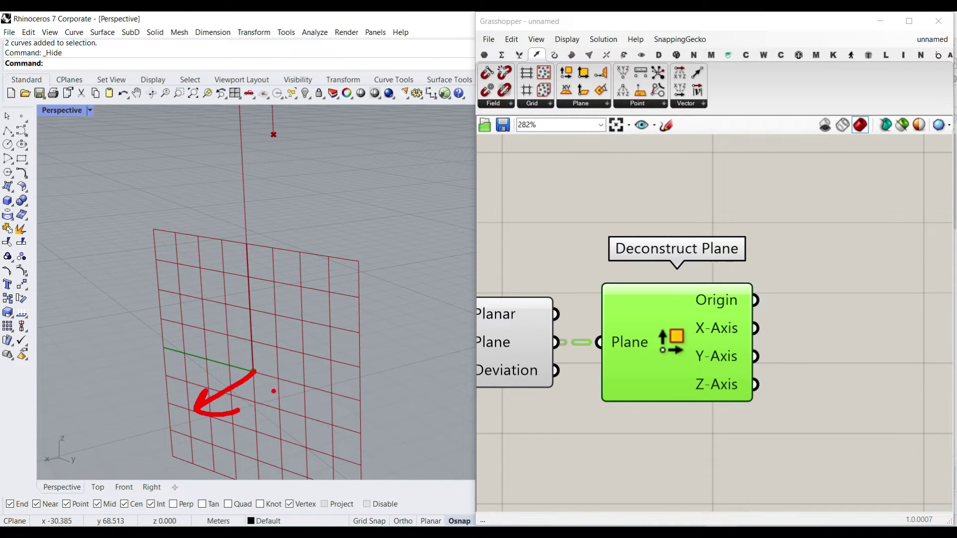
{"action": "key", "text": "Escape"}
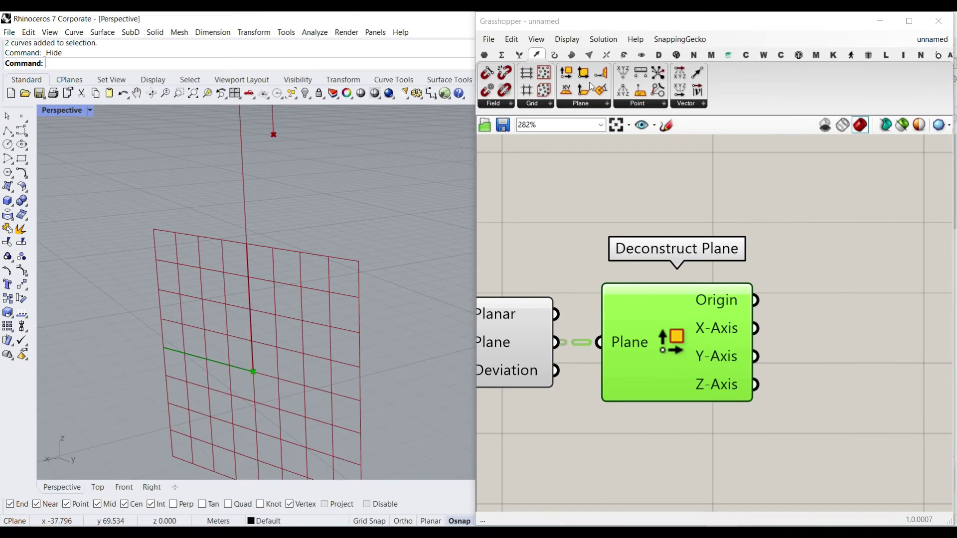
- Add a Construct Plane component and connect Deconstruct Plane's Origin output to its Origin input
{"action": "left_click", "coordinate": [585, 85]}
{"action": "left_click", "coordinate": [838, 342]}
{"action": "right_click_drag", "start_coordinate": [824, 346], "coordinate": [727, 368]}
{"action": "left_click_drag", "start_coordinate": [720, 345], "coordinate": [723, 349]}
{"action": "scroll", "coordinate": [661, 330], "scroll_direction": "up", "scroll_amount": 2}
{"action": "left_click_drag", "start_coordinate": [650, 317], "coordinate": [680, 319]}
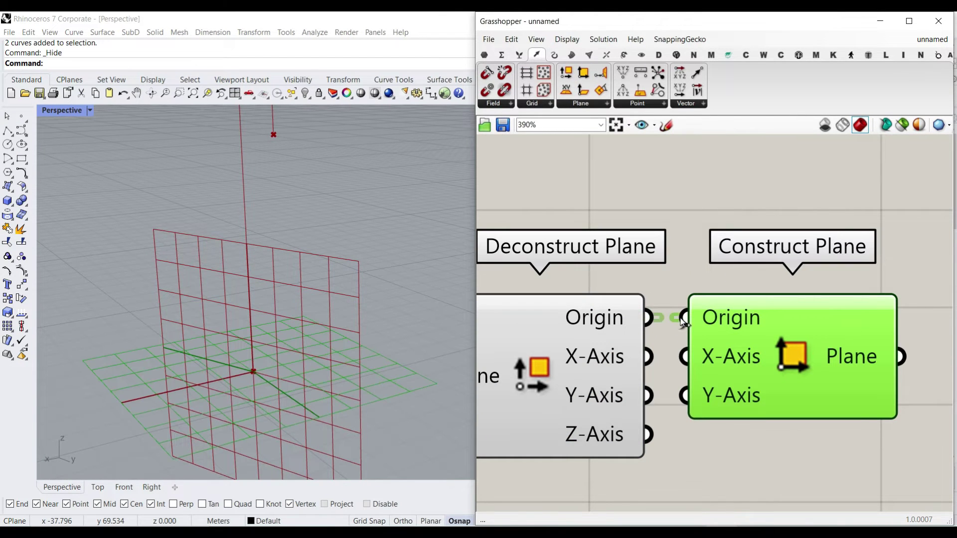
{"action": "right_click_drag", "start_coordinate": [279, 381], "coordinate": [271, 384]}
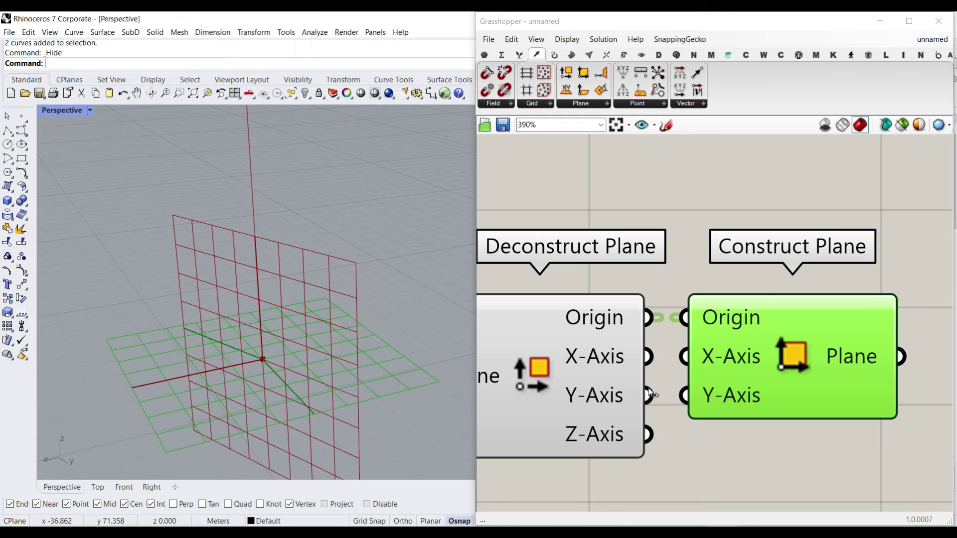
- Connect Deconstruct Plane's Z-Axis output to Construct Plane's X-Axis input and its Y-Axis output to the Y-Axis input
{"action": "left_click_drag", "start_coordinate": [648, 434], "coordinate": [676, 369]}
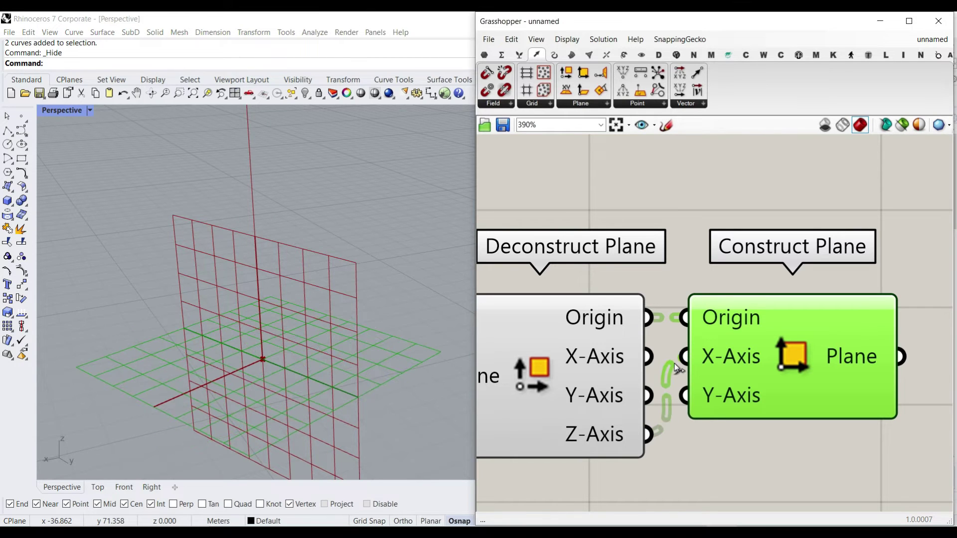
{"action": "left_click_drag", "start_coordinate": [769, 375], "coordinate": [803, 373]}
{"action": "right_click_drag", "start_coordinate": [324, 375], "coordinate": [318, 373]}
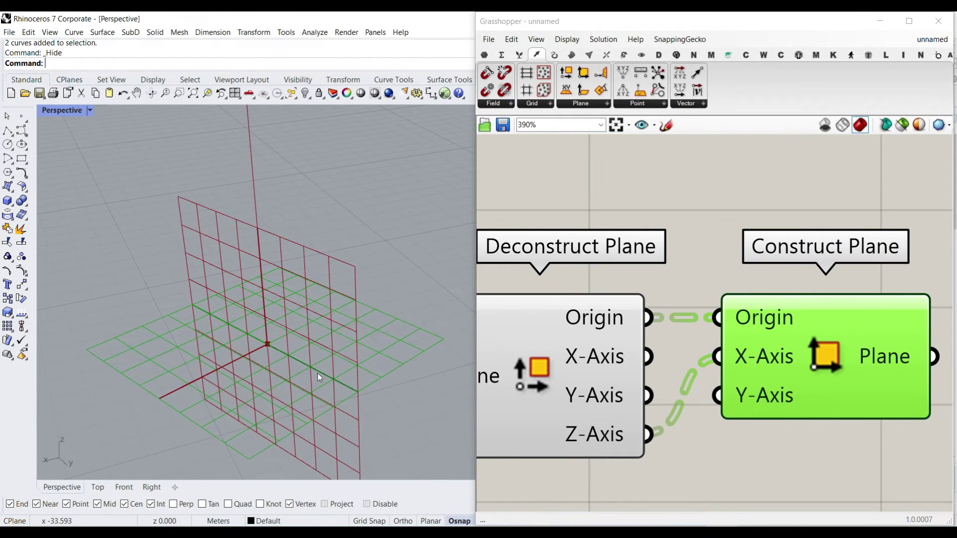
{"action": "right_click", "coordinate": [534, 364]}
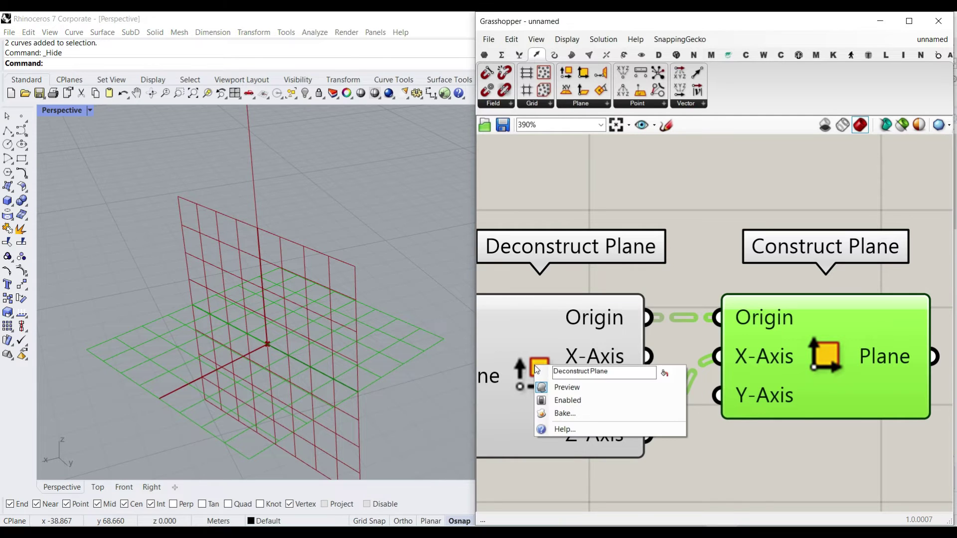
{"action": "right_click", "coordinate": [841, 344]}
{"action": "left_click", "coordinate": [838, 367]}
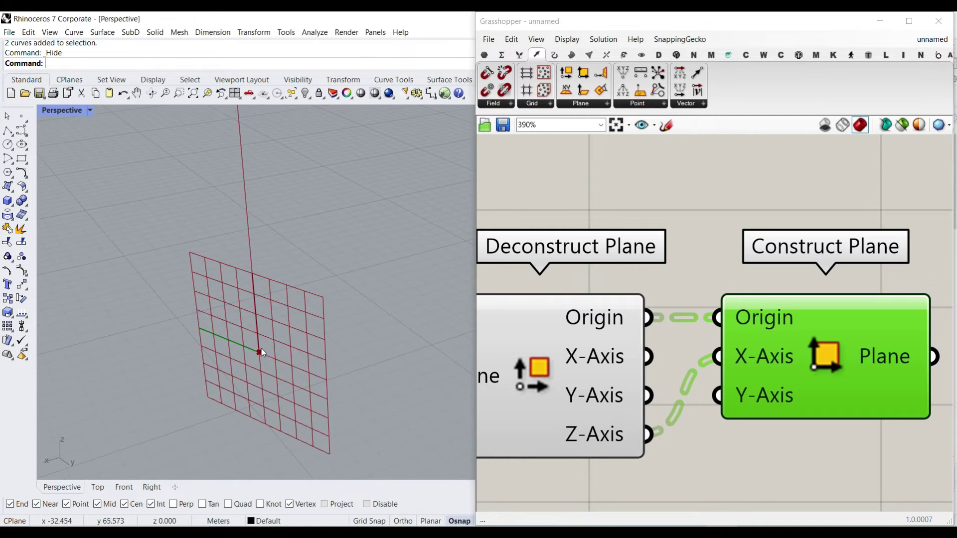
{"action": "left_click_drag", "start_coordinate": [647, 396], "coordinate": [717, 395]}
{"action": "right_click", "coordinate": [808, 345]}
{"action": "left_click", "coordinate": [839, 365]}
{"action": "right_click_drag", "start_coordinate": [239, 375], "coordinate": [265, 379]}
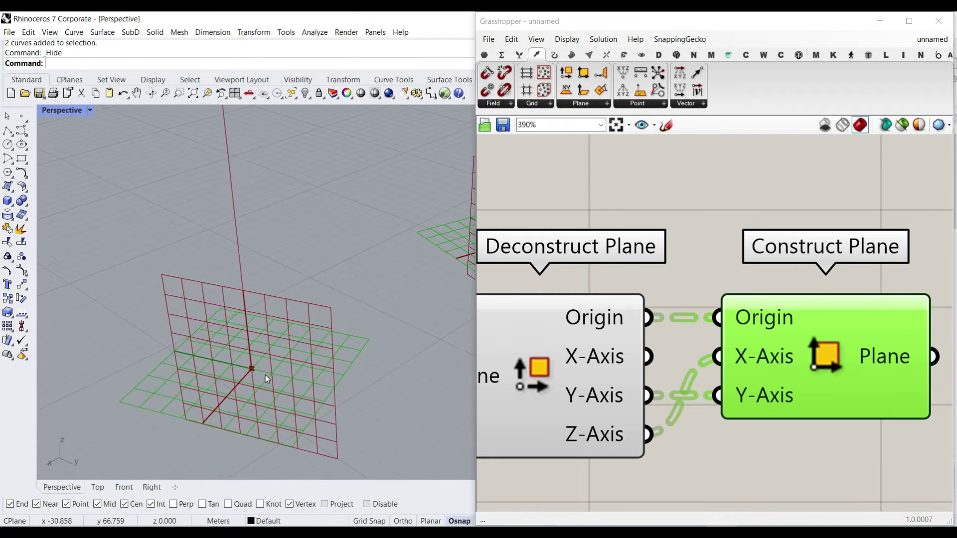
- Turn off the previews of the Deconstruct Plane and Planar components, leaving the Construct Plane preview on
{"action": "right_click", "coordinate": [529, 364]}
{"action": "left_click", "coordinate": [546, 385]}
{"action": "right_click_drag", "start_coordinate": [594, 371], "coordinate": [736, 358]}
{"action": "scroll", "coordinate": [737, 358], "scroll_direction": "down", "scroll_amount": 2}
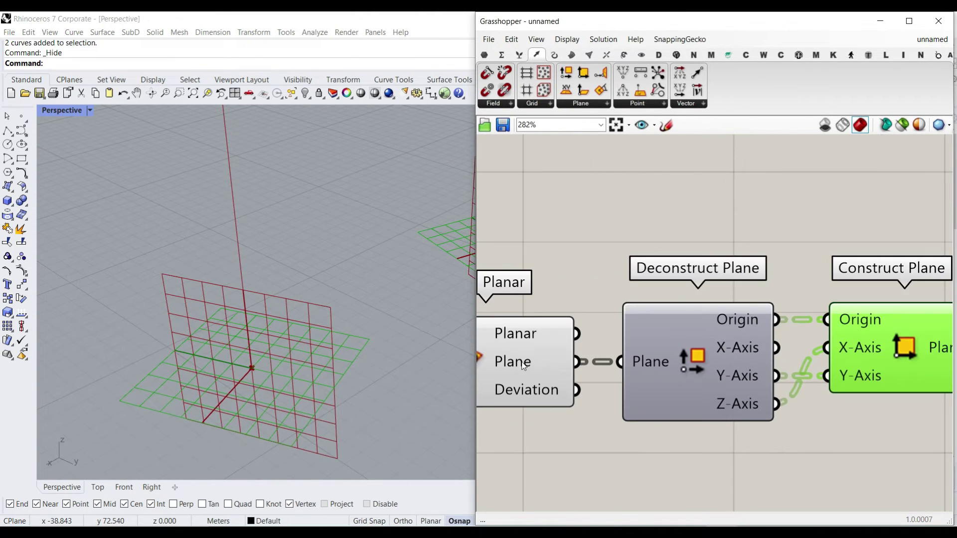
{"action": "right_click_drag", "start_coordinate": [520, 363], "coordinate": [606, 359]}
{"action": "right_click", "coordinate": [552, 351]}
{"action": "left_click", "coordinate": [559, 371]}
{"action": "scroll", "coordinate": [285, 358], "scroll_direction": "down", "scroll_amount": 10}
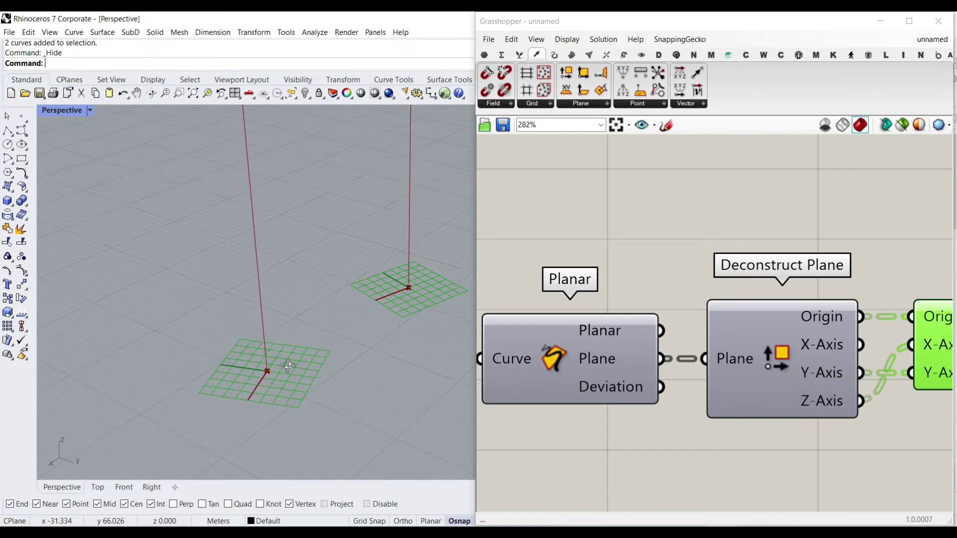
{"action": "mouse_move", "coordinate": [294, 361]}
{"action": "right_mouse_down"}
{"action": "mouse_move", "coordinate": [309, 325]}
{"action": "mouse_move", "coordinate": [329, 325]}
{"action": "mouse_move", "coordinate": [334, 288]}
{"action": "mouse_move", "coordinate": [374, 292]}
{"action": "mouse_move", "coordinate": [346, 352]}
{"action": "mouse_move", "coordinate": [337, 316]}
{"action": "mouse_move", "coordinate": [338, 326]}
{"action": "mouse_move", "coordinate": [403, 310]}
{"action": "mouse_move", "coordinate": [402, 332]}
{"action": "mouse_move", "coordinate": [438, 333]}
{"action": "mouse_move", "coordinate": [267, 331]}
{"action": "mouse_move", "coordinate": [390, 341]}
{"action": "mouse_move", "coordinate": [339, 372]}
{"action": "mouse_move", "coordinate": [296, 367]}
{"action": "right_mouse_up"}
{"action": "scroll", "coordinate": [684, 305], "scroll_direction": "down", "scroll_amount": 6}
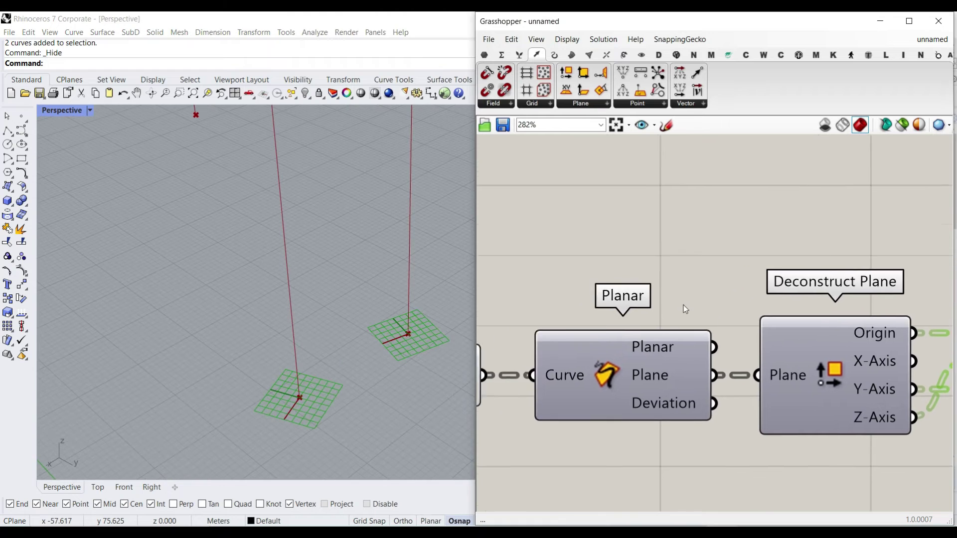
{"action": "scroll", "coordinate": [761, 321], "scroll_direction": "up", "scroll_amount": 4}
{"action": "left_click_drag", "start_coordinate": [761, 321], "coordinate": [765, 321]}
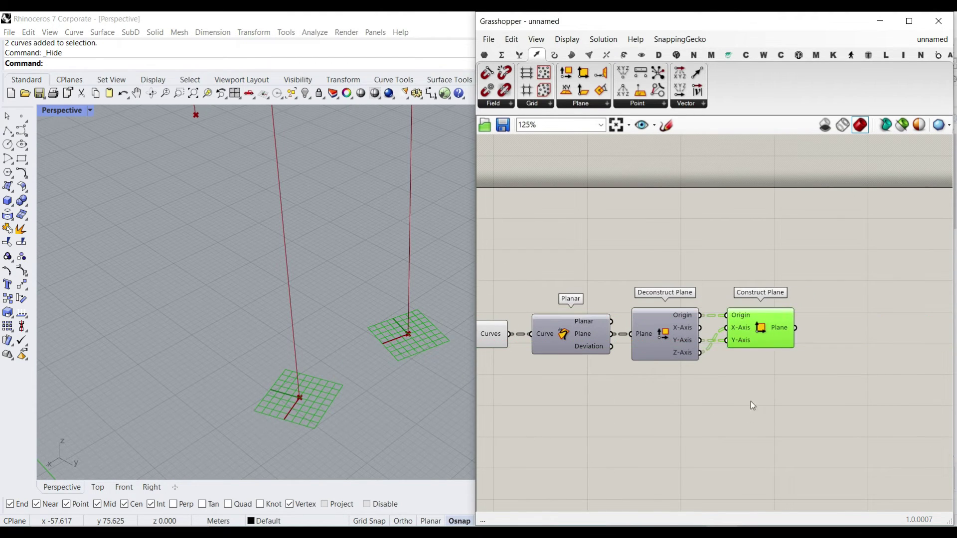
{"action": "left_click", "coordinate": [750, 402]}
{"action": "scroll", "coordinate": [297, 383], "scroll_direction": "down", "scroll_amount": 3}
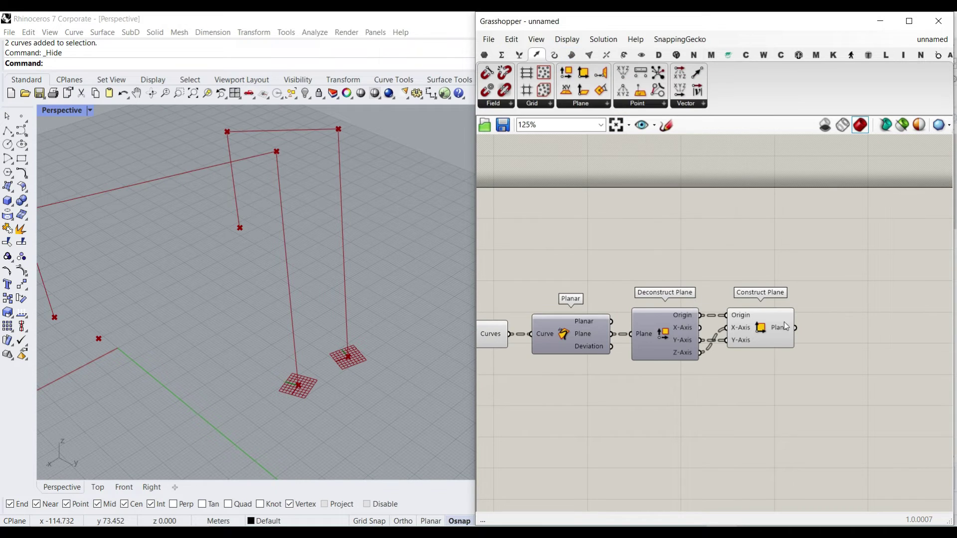
- Add a Rectangle component and connect Construct Plane's Plane output to its Plane input
{"action": "scroll", "coordinate": [786, 326], "scroll_direction": "up", "scroll_amount": 5}
{"action": "left_click", "coordinate": [556, 54]}
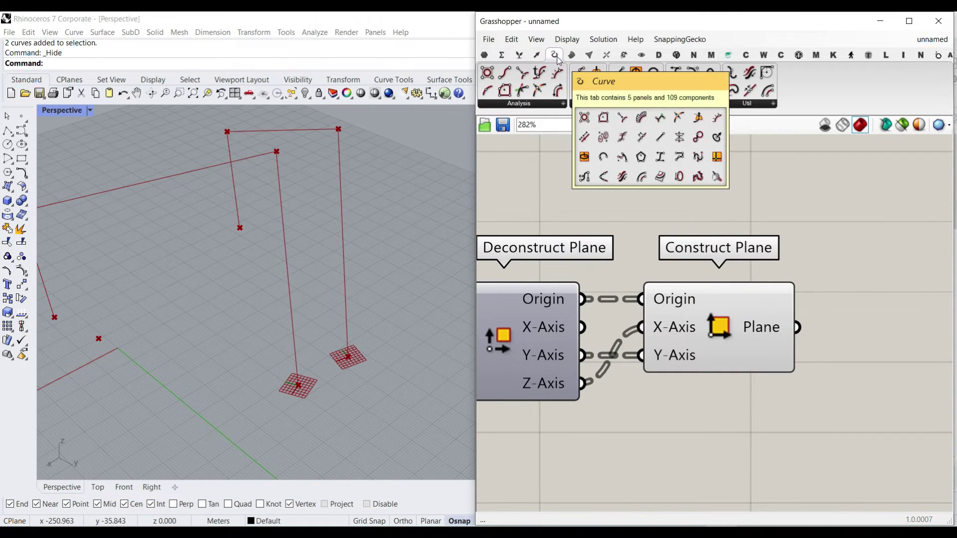
{"action": "left_click", "coordinate": [668, 103]}
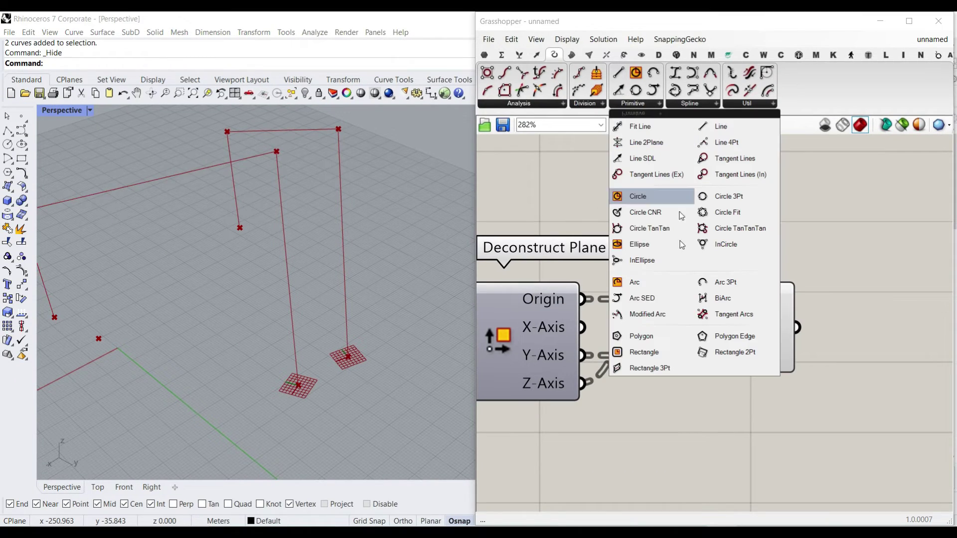
{"action": "left_click", "coordinate": [652, 351]}
{"action": "left_click", "coordinate": [847, 349]}
{"action": "right_click_drag", "start_coordinate": [852, 350], "coordinate": [643, 353]}
{"action": "left_click_drag", "start_coordinate": [648, 355], "coordinate": [784, 364]}
{"action": "scroll", "coordinate": [636, 312], "scroll_direction": "up", "scroll_amount": 2}
{"action": "left_click_drag", "start_coordinate": [572, 332], "coordinate": [708, 318]}
{"action": "left_click_drag", "start_coordinate": [764, 381], "coordinate": [764, 415]}
- Examine how the rectangle is centred on the leg's ground plane and check the default domain of its X Size input
{"action": "right_click_drag", "start_coordinate": [302, 387], "coordinate": [295, 316]}
{"action": "scroll", "coordinate": [295, 316], "scroll_direction": "up", "scroll_amount": 3}
{"action": "scroll", "coordinate": [297, 316], "scroll_direction": "up", "scroll_amount": 14}
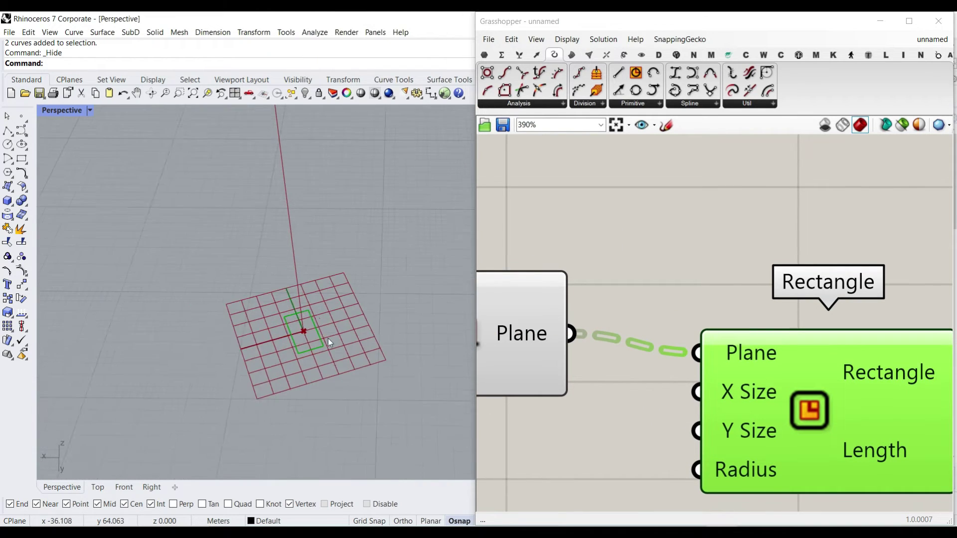
{"action": "right_click_drag", "start_coordinate": [756, 412], "coordinate": [692, 261]}
{"action": "left_click_drag", "start_coordinate": [697, 252], "coordinate": [713, 224]}
{"action": "mouse_move", "coordinate": [709, 225]}
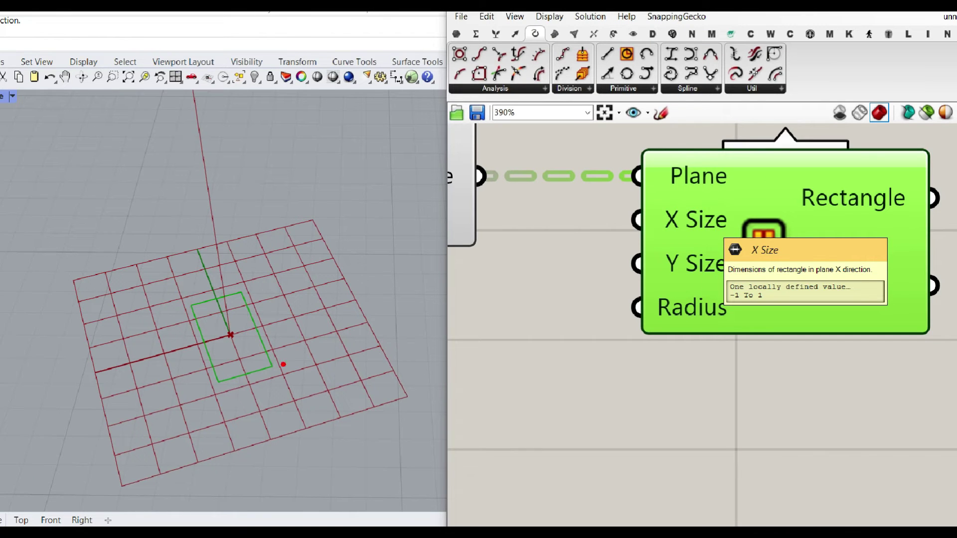
{"action": "left_click_drag", "start_coordinate": [202, 342], "coordinate": [258, 330]}
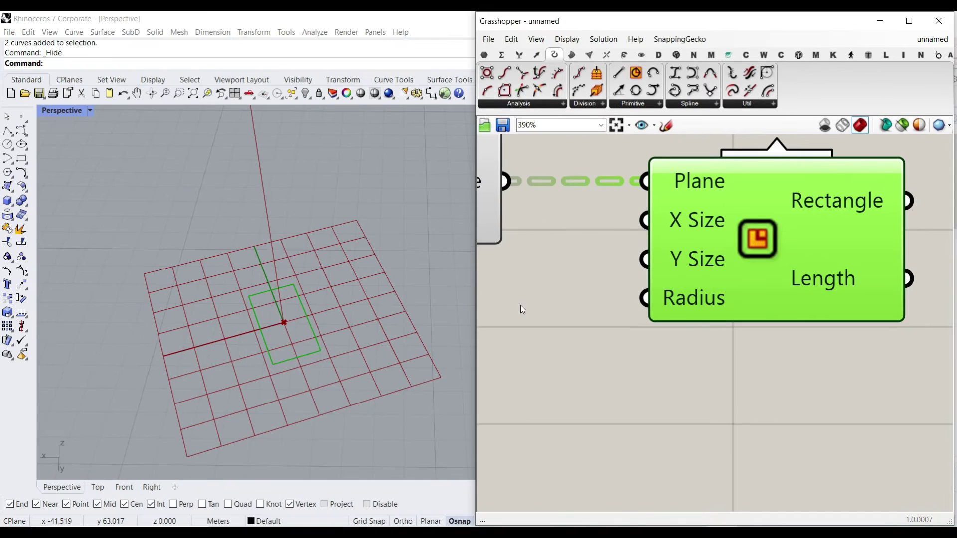
{"action": "scroll", "coordinate": [633, 334], "scroll_direction": "down", "scroll_amount": 2}
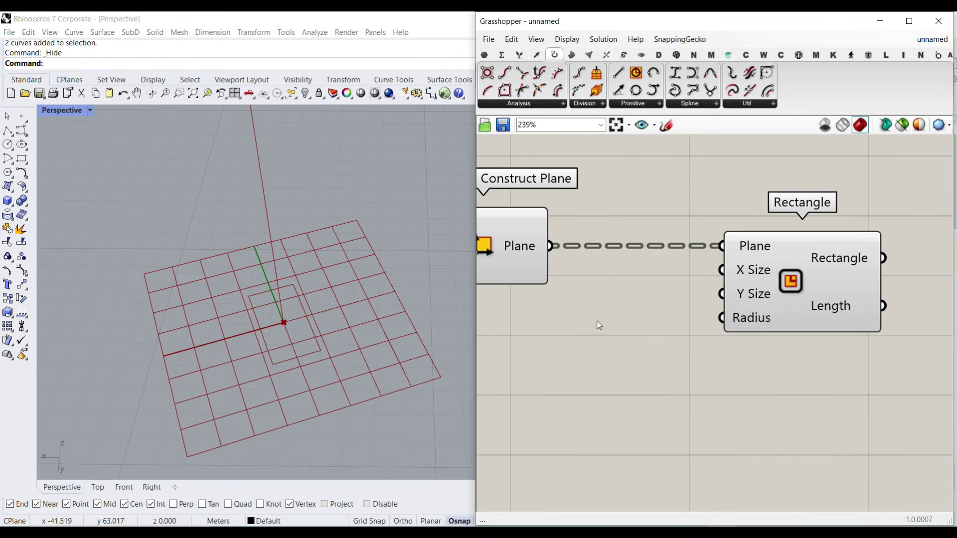
- Add a Construct Domain component and connect its Domain output to the Rectangle's X Size input
{"action": "left_click", "coordinate": [500, 55]}
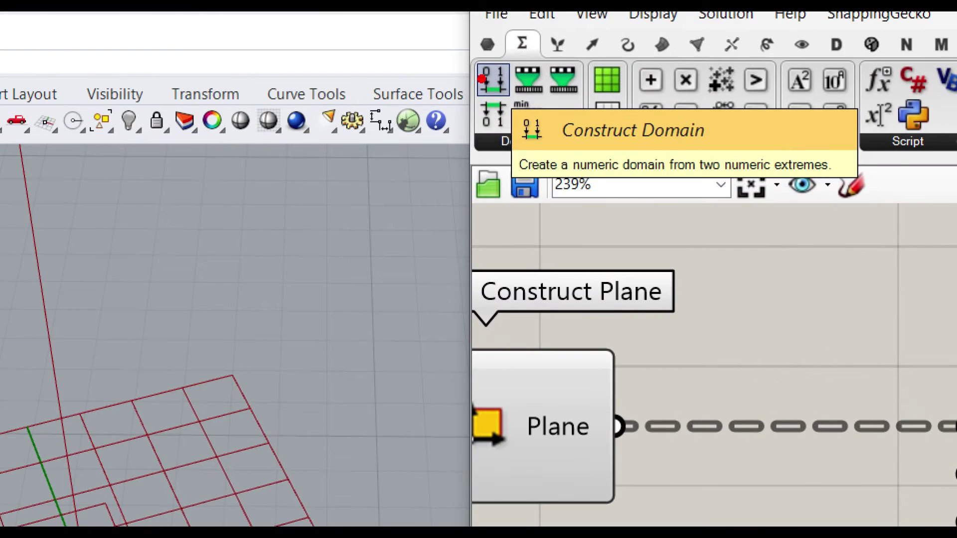
{"action": "left_click", "coordinate": [492, 79]}
{"action": "left_click", "coordinate": [621, 366]}
{"action": "right_click_drag", "start_coordinate": [646, 344], "coordinate": [628, 312]}
{"action": "scroll", "coordinate": [663, 293], "scroll_direction": "down", "scroll_amount": 1}
{"action": "left_click_drag", "start_coordinate": [764, 271], "coordinate": [870, 268]}
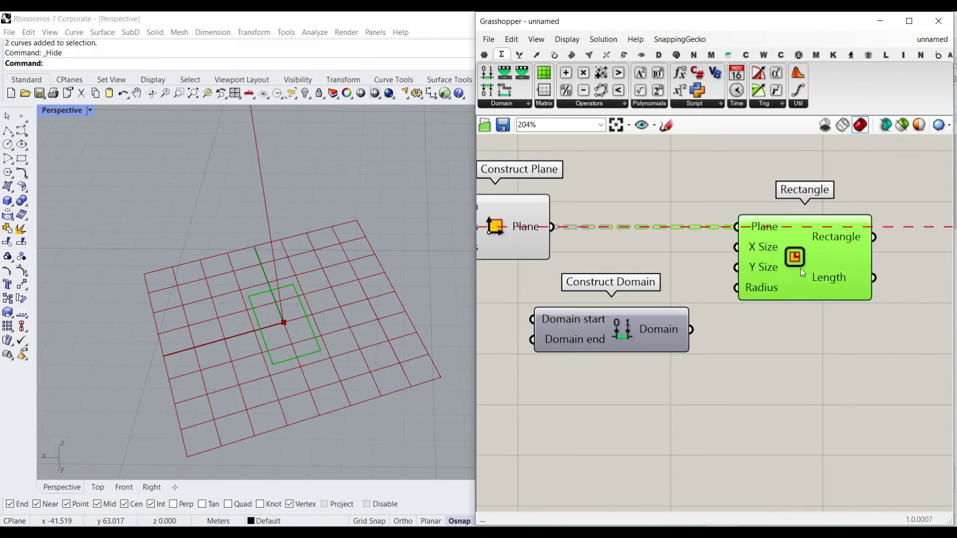
{"action": "left_click_drag", "start_coordinate": [691, 329], "coordinate": [809, 246]}
{"action": "right_click_drag", "start_coordinate": [627, 339], "coordinate": [719, 311]}
{"action": "left_click_drag", "start_coordinate": [667, 307], "coordinate": [690, 319]}
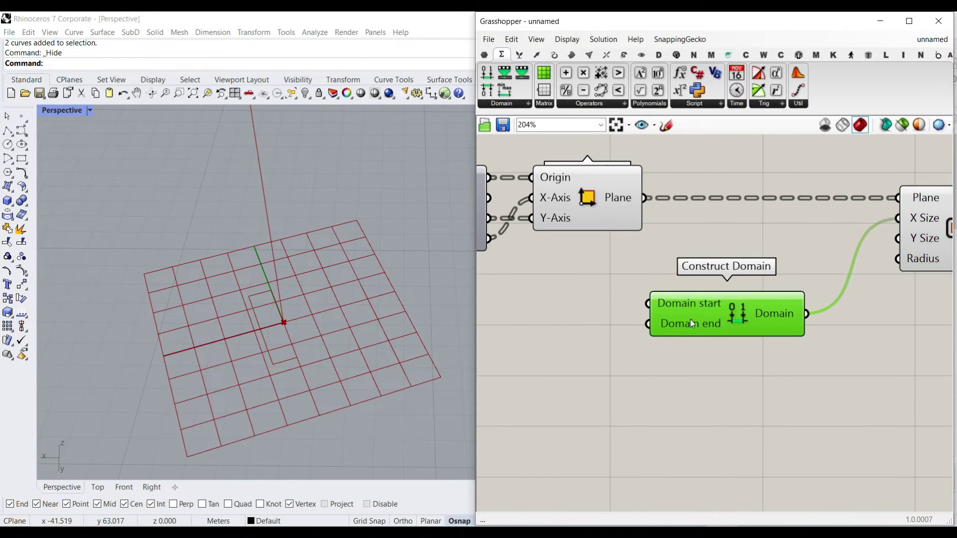
- Give Construct Domain the expression -x/2 on its Domain start input and x/2 on its Domain end input
{"action": "scroll", "coordinate": [692, 323], "scroll_direction": "up", "scroll_amount": 3}
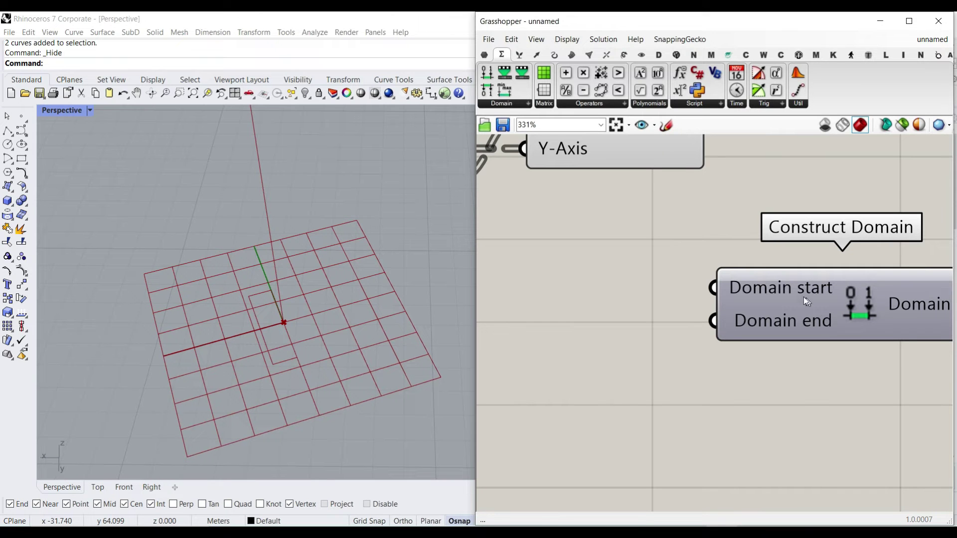
{"action": "right_click", "coordinate": [803, 297]}
{"action": "mouse_move", "coordinate": [831, 387]}
{"action": "left_click", "coordinate": [740, 401]}
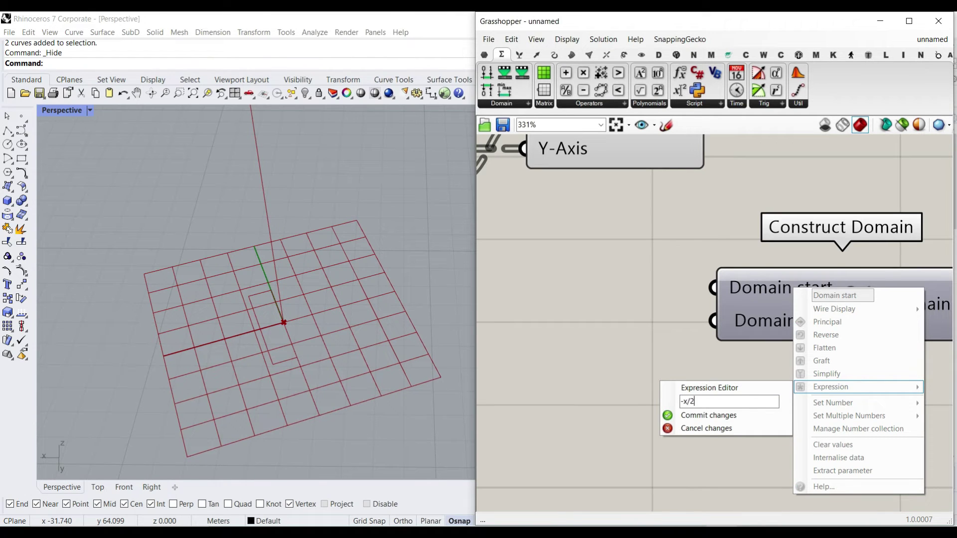
{"action": "left_click", "coordinate": [743, 417]}
{"action": "right_click", "coordinate": [760, 328]}
{"action": "mouse_move", "coordinate": [760, 417]}
{"action": "left_click", "coordinate": [687, 433]}
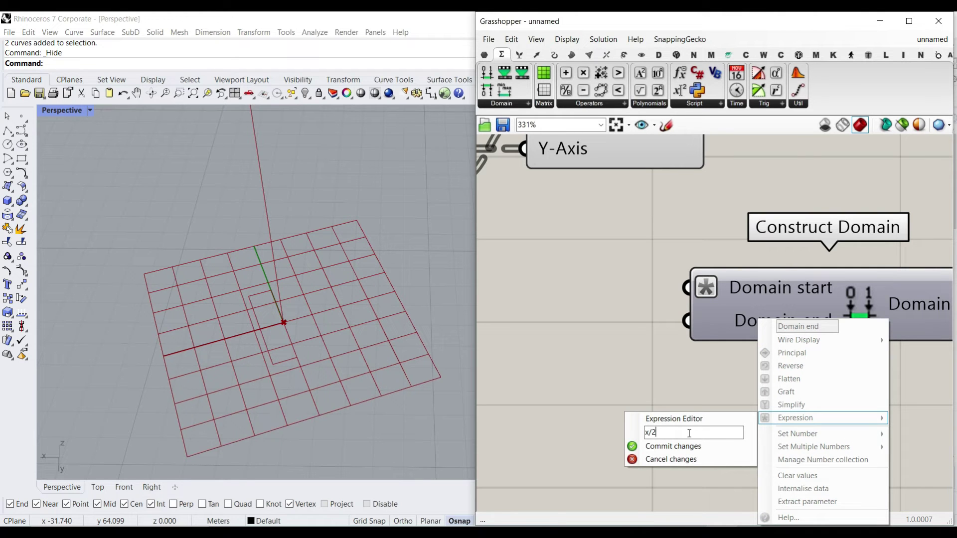
{"action": "left_click", "coordinate": [684, 446]}
- Add a number slider feeding both Domain start and Domain end, and set it to 2.2
{"action": "scroll", "coordinate": [695, 340], "scroll_direction": "down", "scroll_amount": 4}
{"action": "scroll", "coordinate": [671, 348], "scroll_direction": "up", "scroll_amount": 4}
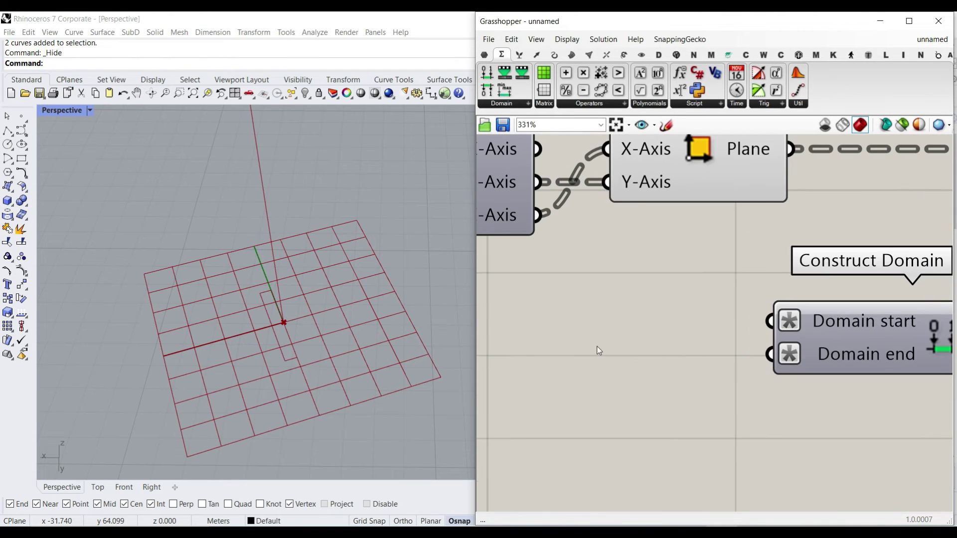
{"action": "double_click", "coordinate": [599, 350]}
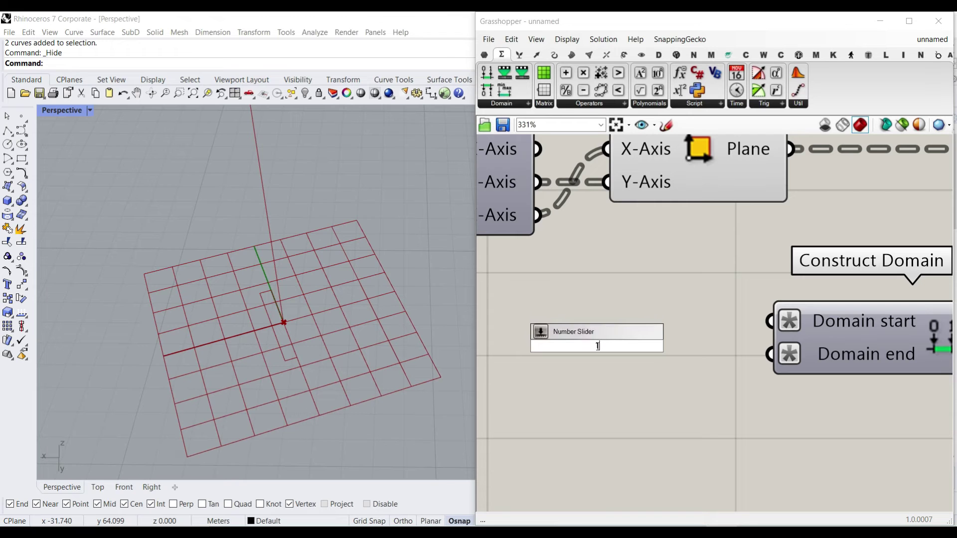
{"action": "key", "text": "Return"}
{"action": "left_click_drag", "start_coordinate": [718, 357], "coordinate": [750, 355]}
{"action": "scroll", "coordinate": [254, 322], "scroll_direction": "down", "scroll_amount": 5}
{"action": "mouse_move", "coordinate": [574, 338]}
{"action": "left_mouse_down"}
{"action": "mouse_move", "coordinate": [591, 338]}
{"action": "mouse_move", "coordinate": [563, 346]}
{"action": "left_mouse_up"}
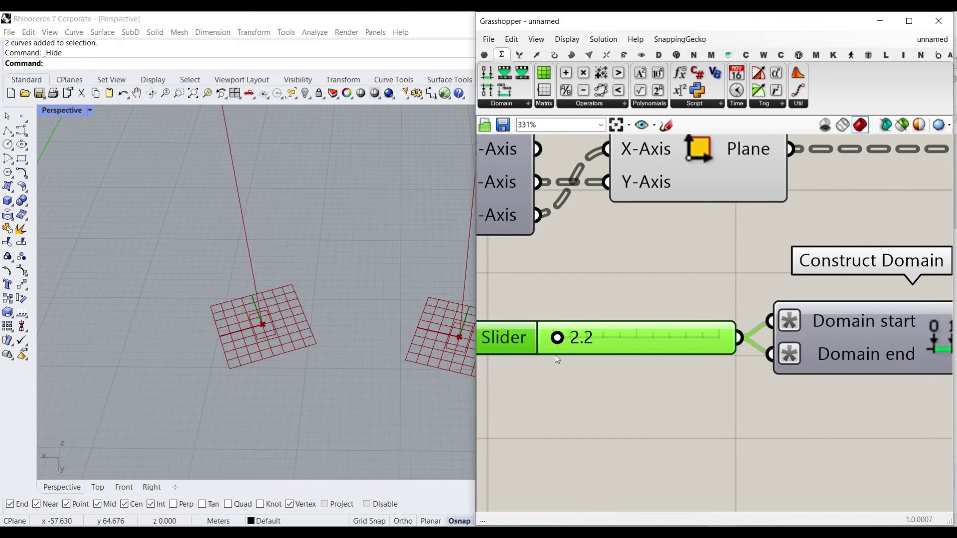
- Set the maximum of the number slider feeding Construct Domain to 10.0
{"action": "double_click", "coordinate": [505, 346]}
{"action": "double_click", "coordinate": [557, 374]}
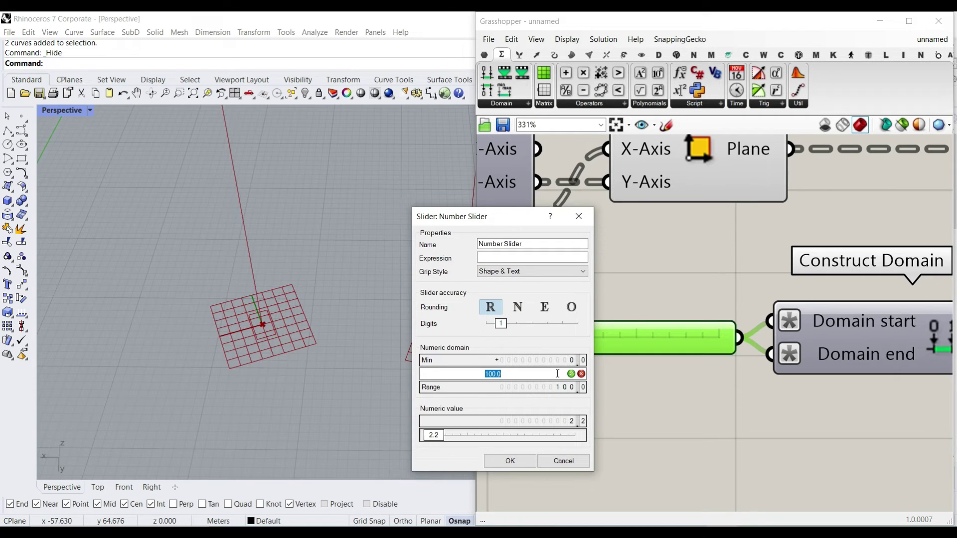
{"action": "left_click", "coordinate": [571, 374]}
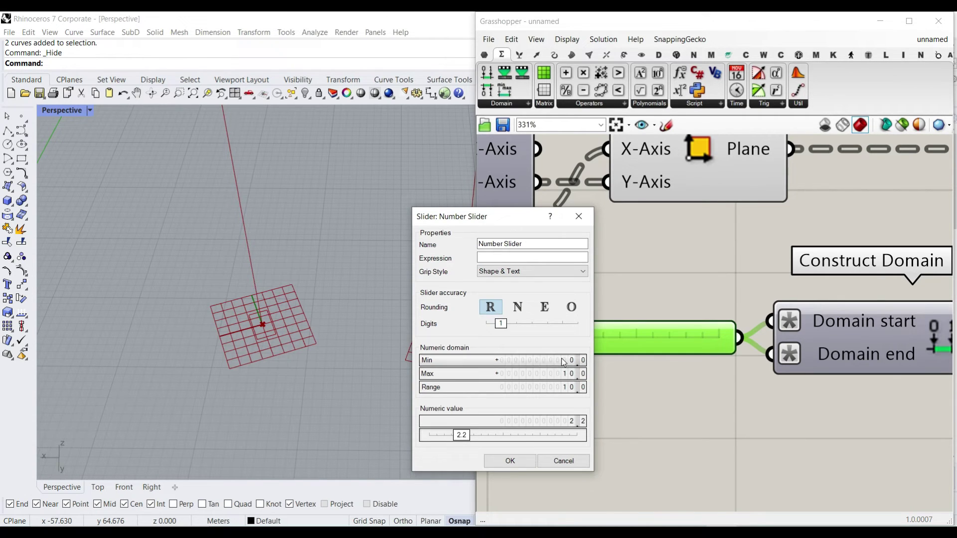
{"action": "left_click", "coordinate": [510, 461]}
- Duplicate the slider and Construct Domain below the originals and connect the copy's Domain output to the Rectangle's Y Size input
{"action": "scroll", "coordinate": [683, 369], "scroll_direction": "down", "scroll_amount": 3}
{"action": "left_click_drag", "start_coordinate": [692, 367], "coordinate": [520, 314]}
{"action": "key", "text": "ctrl+c"}
{"action": "key", "text": "ctrl+v"}
{"action": "left_click_drag", "start_coordinate": [698, 348], "coordinate": [691, 373]}
{"action": "left_click", "coordinate": [751, 377]}
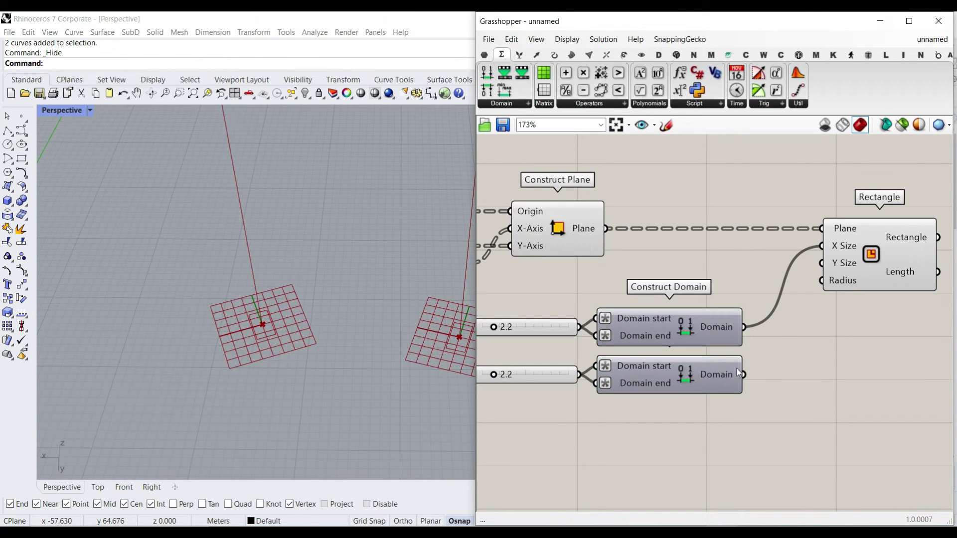
{"action": "left_click_drag", "start_coordinate": [852, 232], "coordinate": [828, 266]}
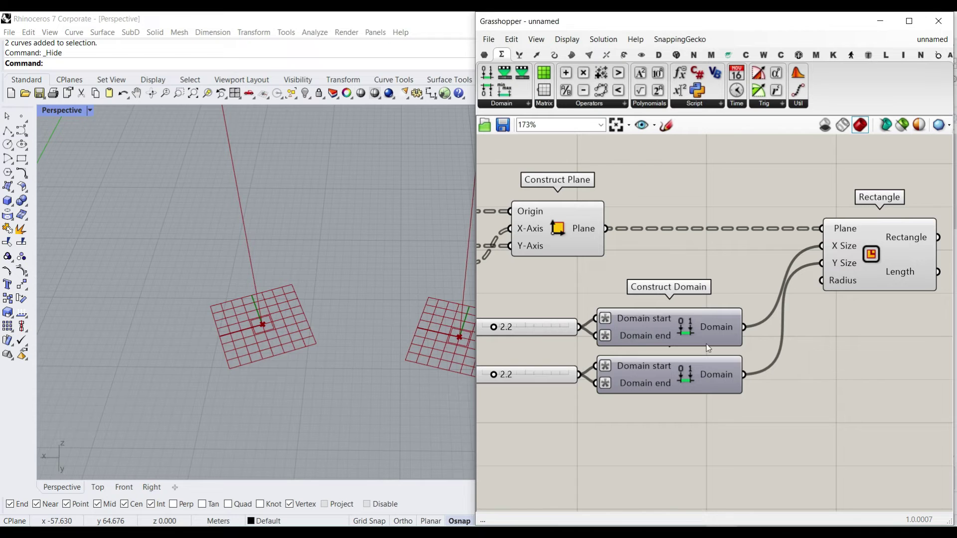
- Set the X Size slider to 3.3 and the Y Size slider to 6.4
{"action": "right_click_drag", "start_coordinate": [536, 388], "coordinate": [556, 385]}
{"action": "left_click_drag", "start_coordinate": [515, 372], "coordinate": [551, 373]}
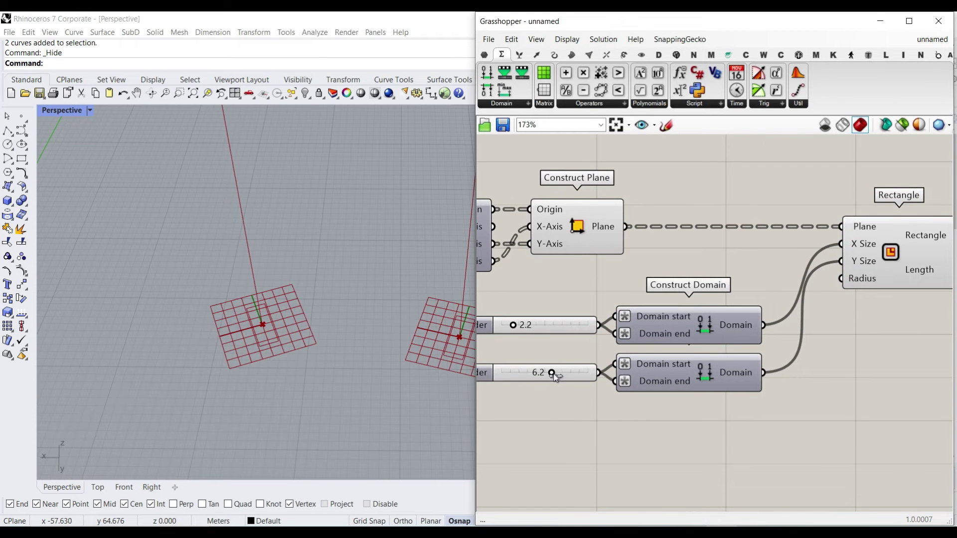
{"action": "scroll", "coordinate": [291, 346], "scroll_direction": "down", "scroll_amount": 5}
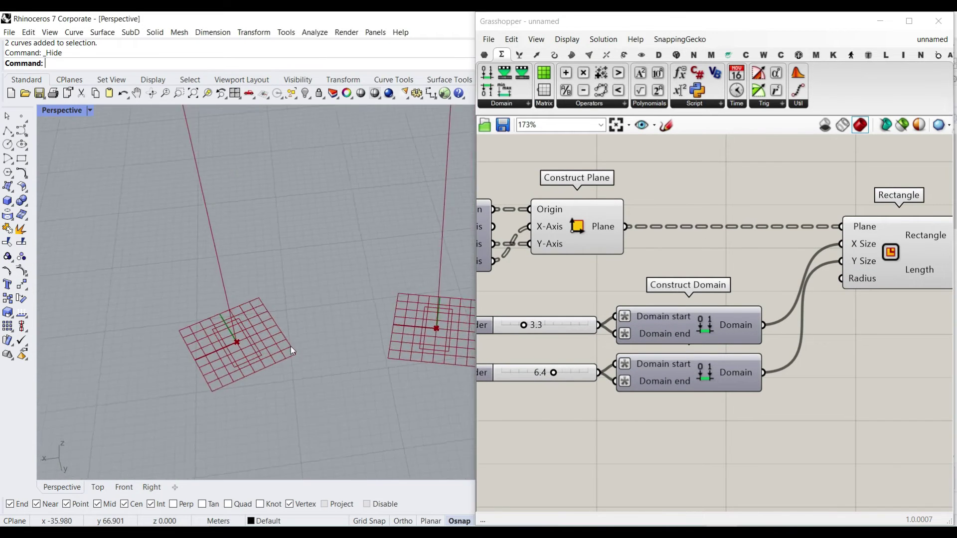
- Turn off the Construct Plane preview and check the rectangles at the legs' ground points
{"action": "right_click_drag", "start_coordinate": [603, 226], "coordinate": [586, 268]}
{"action": "right_click", "coordinate": [566, 264]}
{"action": "left_click", "coordinate": [576, 280]}
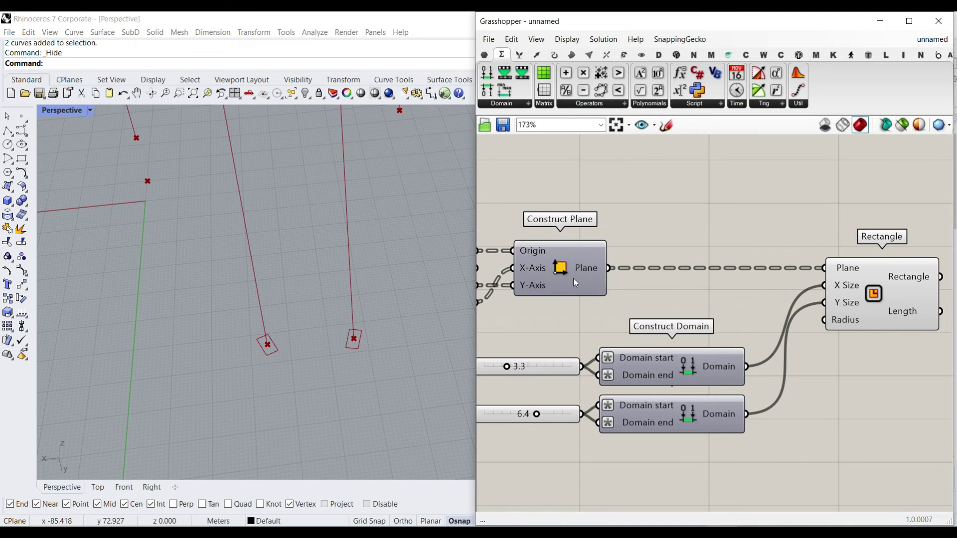
{"action": "right_click_drag", "start_coordinate": [327, 344], "coordinate": [409, 366]}
{"action": "right_click_drag", "start_coordinate": [849, 305], "coordinate": [633, 360]}
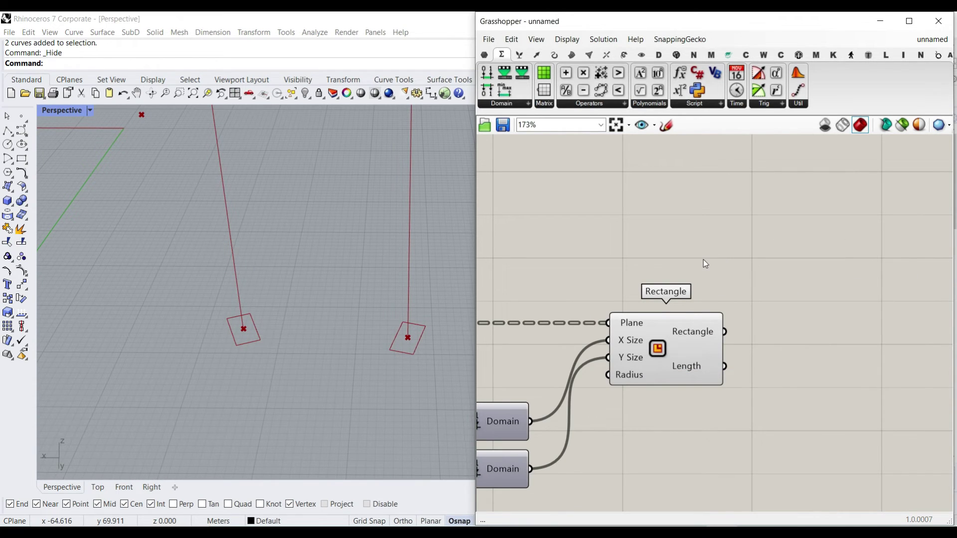
- Add a Sweep1 component beside the Rectangle component
{"action": "left_click", "coordinate": [554, 55]}
{"action": "left_click", "coordinate": [571, 55]}
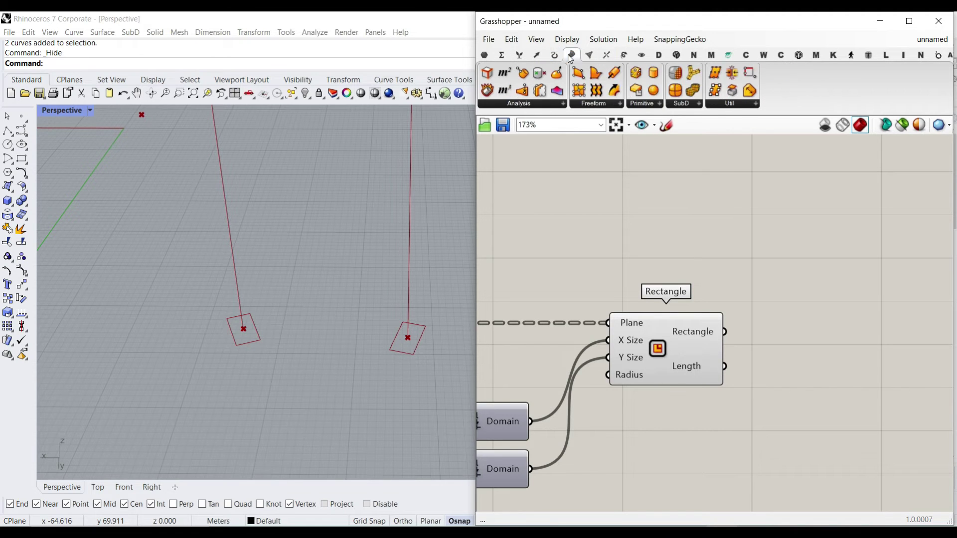
{"action": "left_click", "coordinate": [616, 104]}
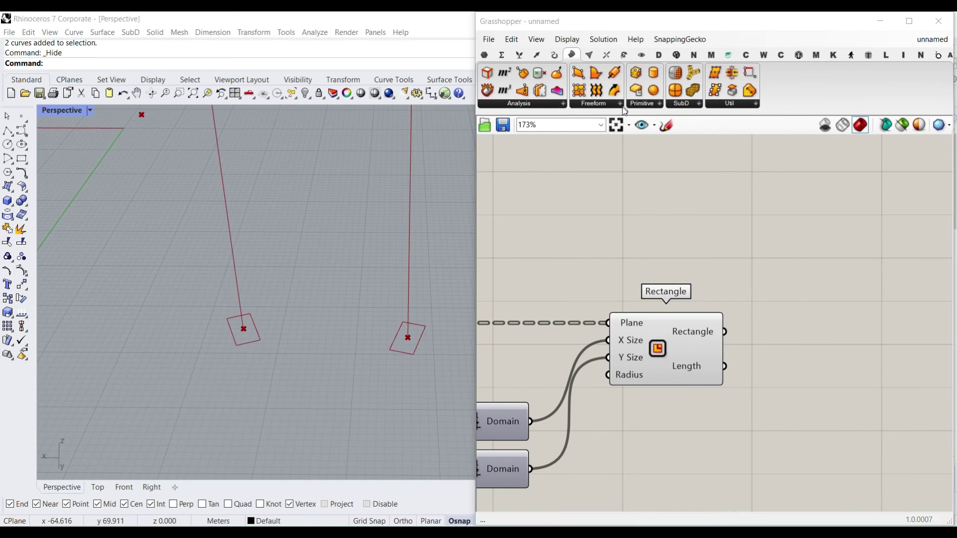
{"action": "left_click", "coordinate": [610, 105]}
{"action": "left_click", "coordinate": [598, 518]}
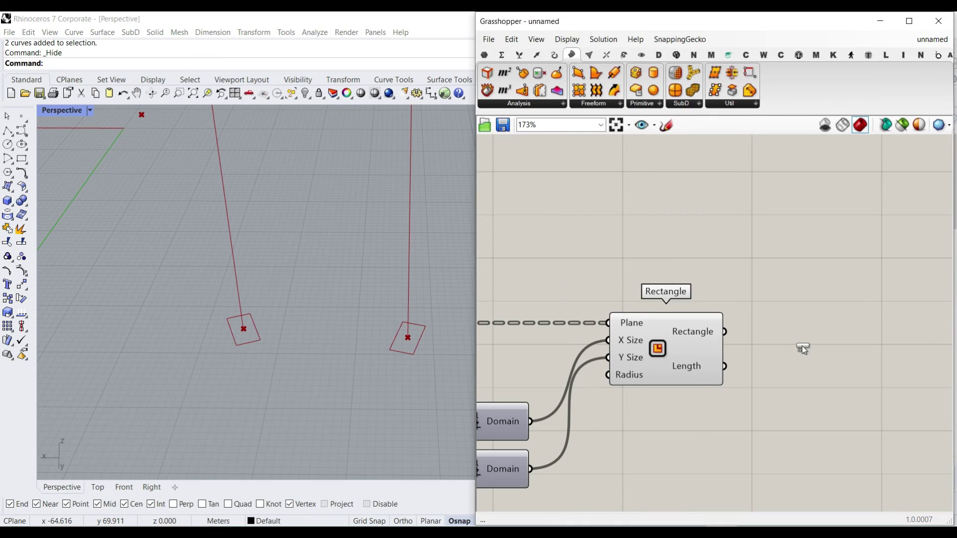
{"action": "left_click", "coordinate": [802, 346]}
{"action": "scroll", "coordinate": [666, 307], "scroll_direction": "up", "scroll_amount": 3}
{"action": "scroll", "coordinate": [681, 318], "scroll_direction": "down", "scroll_amount": 2}
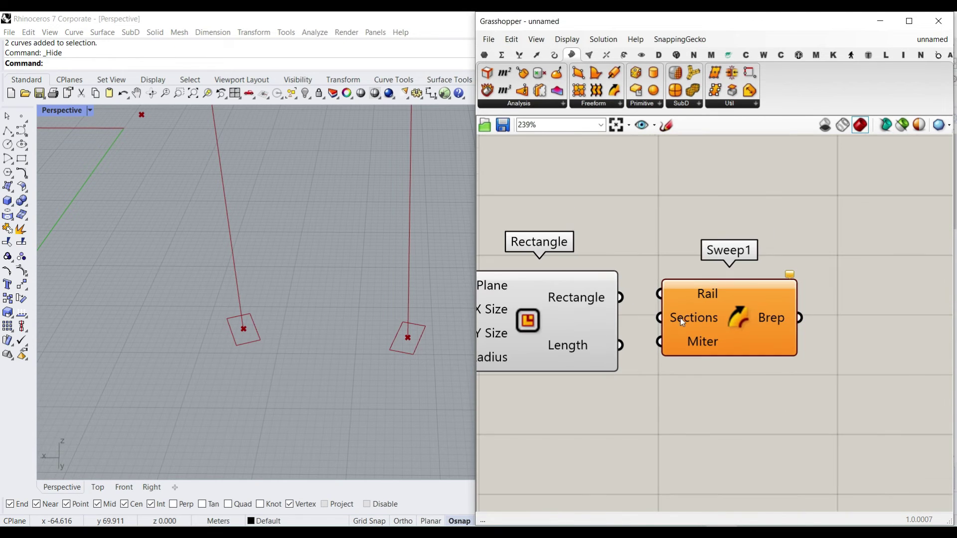
- Connect the joined curves to Sweep1's Rail input and the Rectangle output to its Sections input
{"action": "left_click_drag", "start_coordinate": [705, 319], "coordinate": [716, 260]}
{"action": "left_click_drag", "start_coordinate": [640, 261], "coordinate": [669, 257]}
{"action": "right_click_drag", "start_coordinate": [638, 260], "coordinate": [680, 258]}
{"action": "scroll", "coordinate": [718, 276], "scroll_direction": "down", "scroll_amount": 5}
{"action": "right_click_drag", "start_coordinate": [610, 270], "coordinate": [845, 283]}
{"action": "left_click_drag", "start_coordinate": [602, 299], "coordinate": [599, 232]}
{"action": "right_click_drag", "start_coordinate": [660, 241], "coordinate": [539, 281]}
{"action": "left_click_drag", "start_coordinate": [506, 272], "coordinate": [774, 281]}
{"action": "scroll", "coordinate": [561, 293], "scroll_direction": "down", "scroll_amount": 4}
{"action": "scroll", "coordinate": [744, 302], "scroll_direction": "up", "scroll_amount": 4}
{"action": "left_click", "coordinate": [754, 309]}
{"action": "left_click", "coordinate": [778, 364]}
- Bake the Sweep1 result, inspect the open end of a baked leg, and undo the bake
{"action": "right_click_drag", "start_coordinate": [224, 309], "coordinate": [349, 311]}
{"action": "scroll", "coordinate": [878, 294], "scroll_direction": "up", "scroll_amount": 3}
{"action": "right_click", "coordinate": [728, 266]}
{"action": "left_click", "coordinate": [748, 279]}
{"action": "left_click", "coordinate": [751, 389]}
{"action": "right_click_drag", "start_coordinate": [423, 383], "coordinate": [342, 334]}
{"action": "left_click_drag", "start_coordinate": [342, 334], "coordinate": [247, 289]}
{"action": "right_click_drag", "start_coordinate": [247, 289], "coordinate": [277, 205]}
{"action": "scroll", "coordinate": [277, 206], "scroll_direction": "up", "scroll_amount": 8}
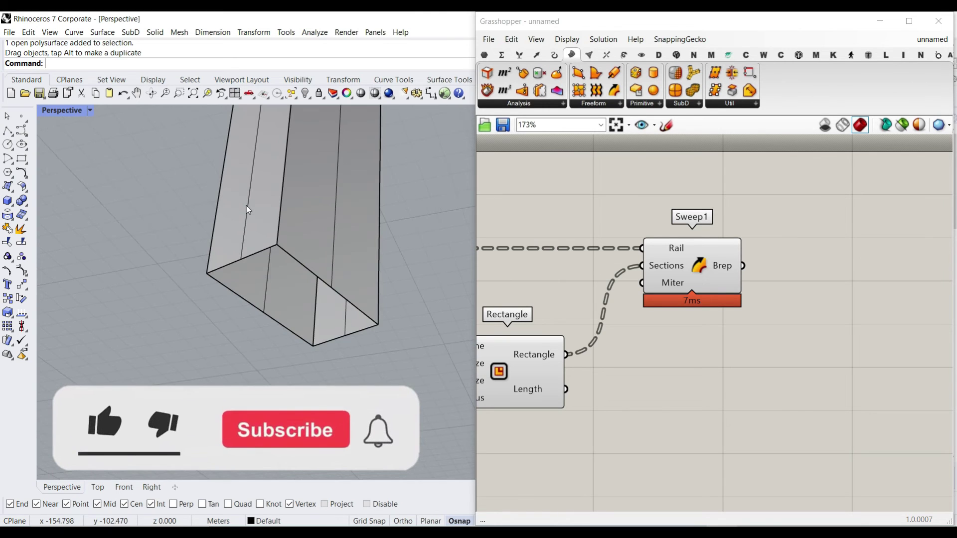
{"action": "scroll", "coordinate": [238, 308], "scroll_direction": "down", "scroll_amount": 10}
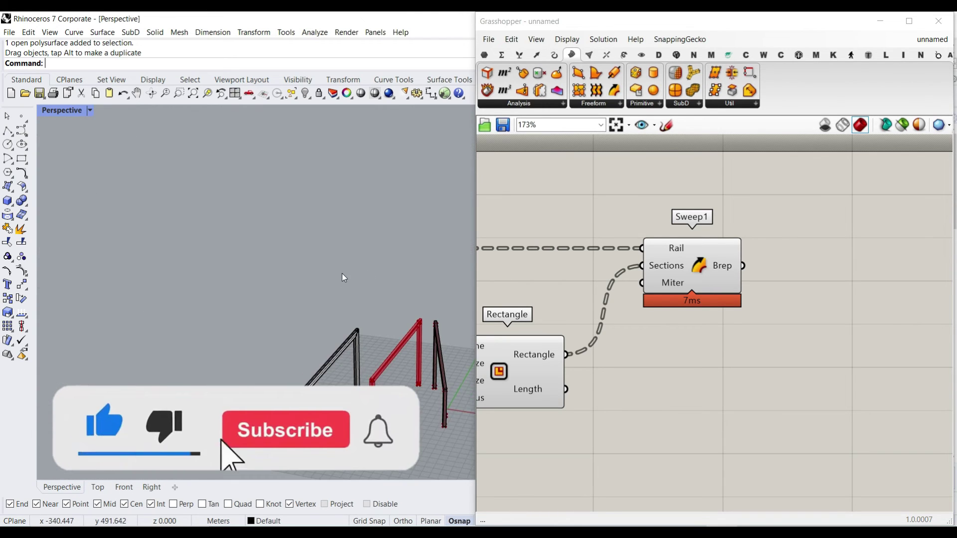
{"action": "key", "text": "ctrl+z"}
- Set the X Size slider to 7.2 and the Y Size slider to 8.9
{"action": "scroll", "coordinate": [543, 377], "scroll_direction": "down", "scroll_amount": 3}
{"action": "right_click_drag", "start_coordinate": [543, 376], "coordinate": [792, 344]}
{"action": "scroll", "coordinate": [660, 379], "scroll_direction": "up", "scroll_amount": 4}
{"action": "left_click_drag", "start_coordinate": [652, 377], "coordinate": [705, 381]}
{"action": "left_click_drag", "start_coordinate": [694, 440], "coordinate": [728, 440]}
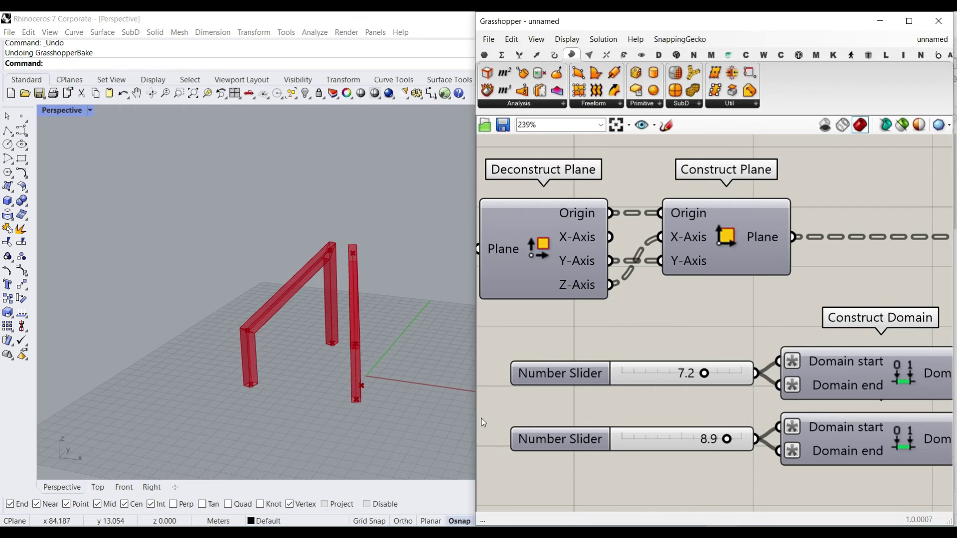
{"action": "right_click_drag", "start_coordinate": [319, 343], "coordinate": [375, 329]}
{"action": "scroll", "coordinate": [375, 329], "scroll_direction": "up", "scroll_amount": 3}
{"action": "scroll", "coordinate": [503, 303], "scroll_direction": "down", "scroll_amount": 3}
- Add a Cap Holes component and connect Sweep1's Brep output to it
{"action": "scroll", "coordinate": [658, 305], "scroll_direction": "down", "scroll_amount": 3}
{"action": "scroll", "coordinate": [717, 274], "scroll_direction": "up", "scroll_amount": 6}
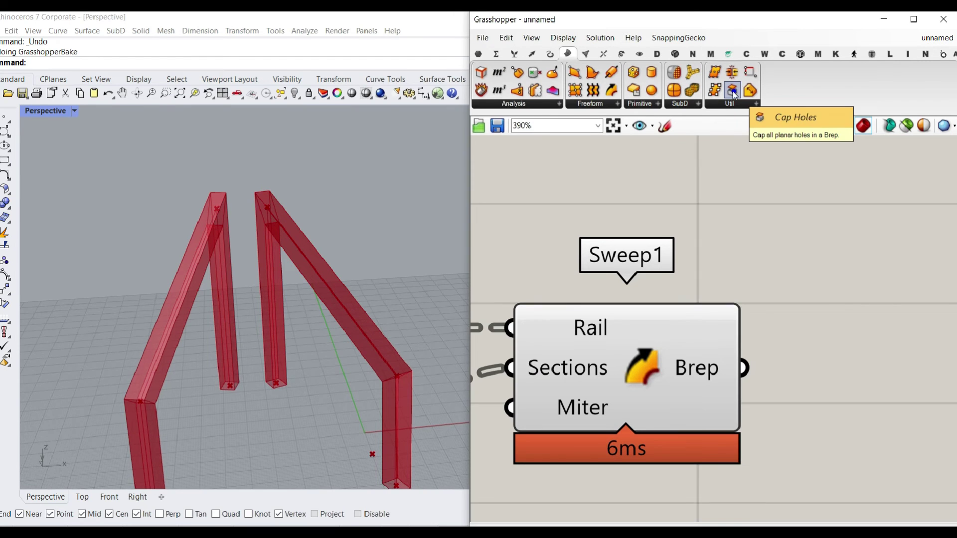
{"action": "left_click_drag", "start_coordinate": [733, 92], "coordinate": [846, 351]}
{"action": "left_click_drag", "start_coordinate": [786, 363], "coordinate": [817, 382]}
{"action": "left_click_drag", "start_coordinate": [744, 368], "coordinate": [779, 375]}
- Turn off the preview of the components upstream of Cap Holes so that only the capped frames are displayed
{"action": "left_click_drag", "start_coordinate": [829, 350], "coordinate": [629, 425]}
{"action": "scroll", "coordinate": [833, 337], "scroll_direction": "down", "scroll_amount": 15}
{"action": "middle_click", "coordinate": [689, 280]}
{"action": "left_click", "coordinate": [707, 302]}
{"action": "right_click_drag", "start_coordinate": [312, 321], "coordinate": [261, 299]}
{"action": "scroll", "coordinate": [669, 355], "scroll_direction": "up", "scroll_amount": 3}
{"action": "scroll", "coordinate": [651, 365], "scroll_direction": "up", "scroll_amount": 5}
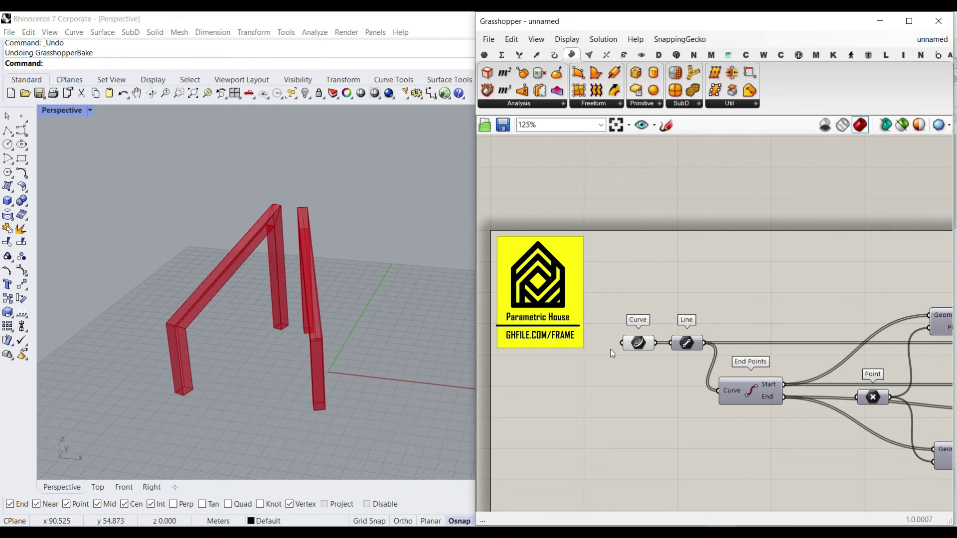
- Draw two separate straight polylines on the ground plane in Rhino, beside the existing frames
{"action": "left_click", "coordinate": [7, 129]}
{"action": "scroll", "coordinate": [219, 351], "scroll_direction": "down", "scroll_amount": 5}
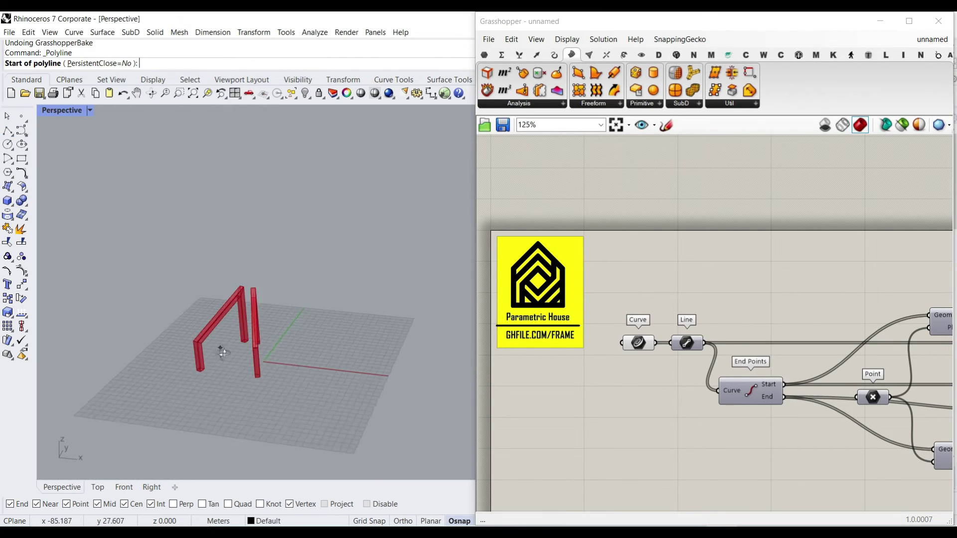
{"action": "left_click", "coordinate": [291, 319]}
{"action": "left_click", "coordinate": [258, 363]}
{"action": "right_click", "coordinate": [279, 362]}
{"action": "right_click", "coordinate": [299, 342]}
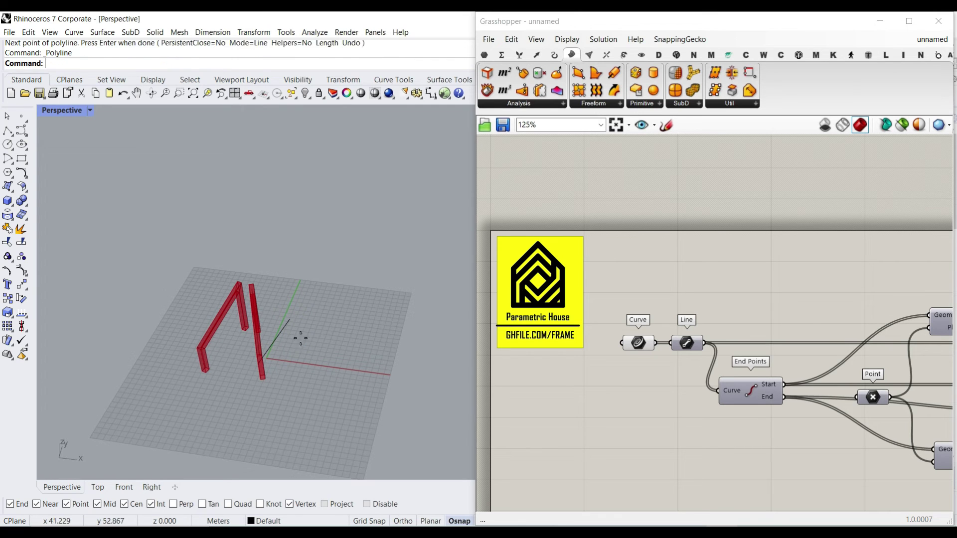
{"action": "left_click", "coordinate": [304, 319]}
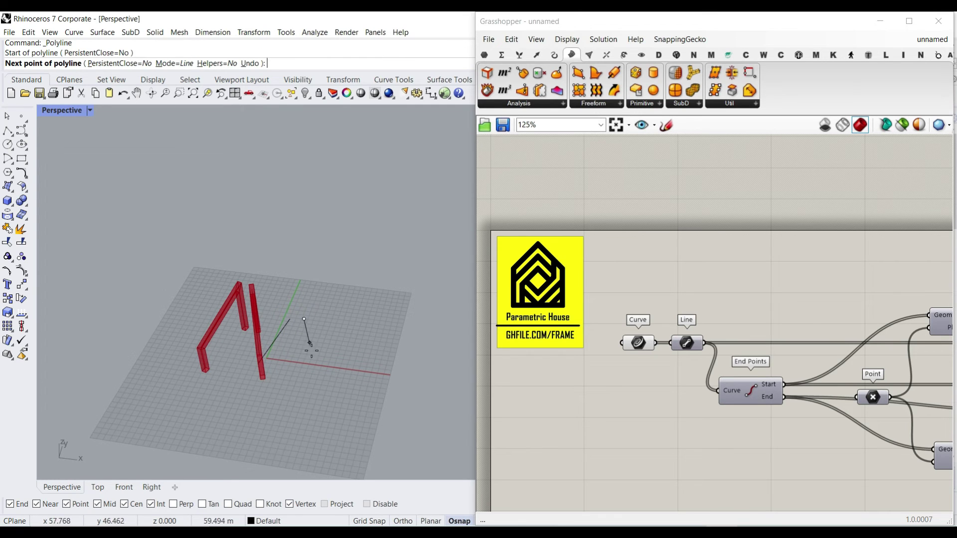
{"action": "left_click", "coordinate": [370, 392]}
{"action": "key", "text": "Return"}
- Move the second line farther from the first and raise both lines above the ground plane
{"action": "left_click_drag", "start_coordinate": [355, 378], "coordinate": [427, 343]}
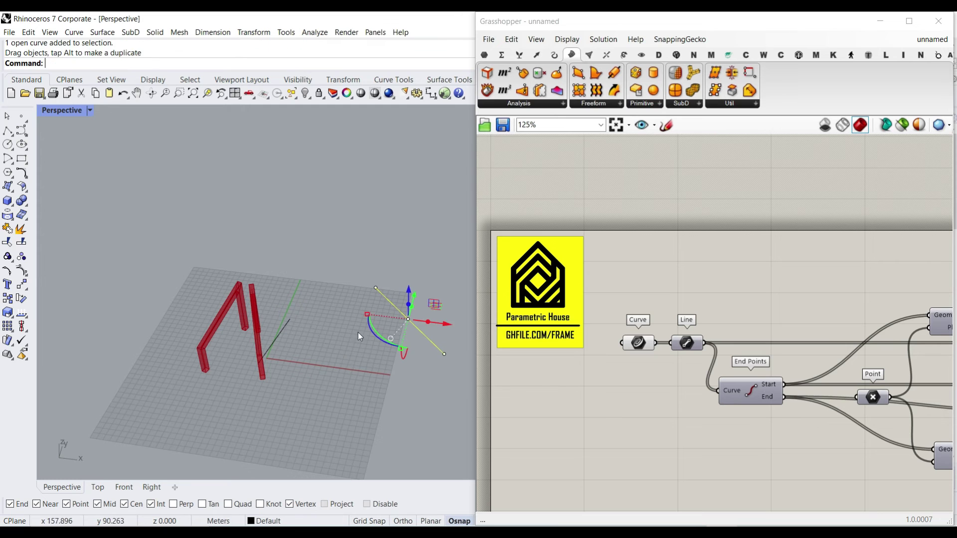
{"action": "left_click", "coordinate": [277, 331], "text": "shift"}
{"action": "left_click_drag", "start_coordinate": [365, 308], "coordinate": [362, 256]}
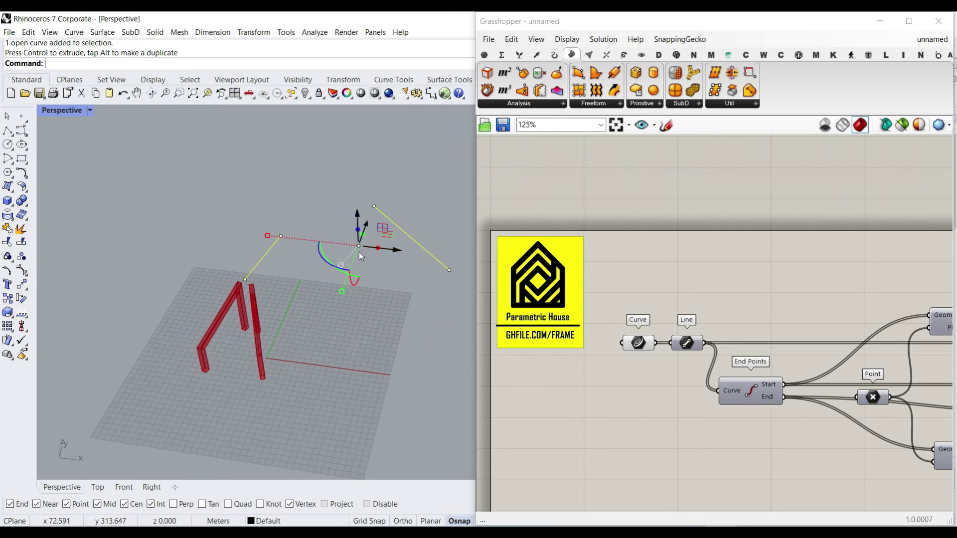
- Create 10 in-between lines from the two raised lines with TweenCurves
{"action": "scroll", "coordinate": [351, 254], "scroll_direction": "up", "scroll_amount": 2}
{"action": "right_click_drag", "start_coordinate": [269, 280], "coordinate": [277, 297]}
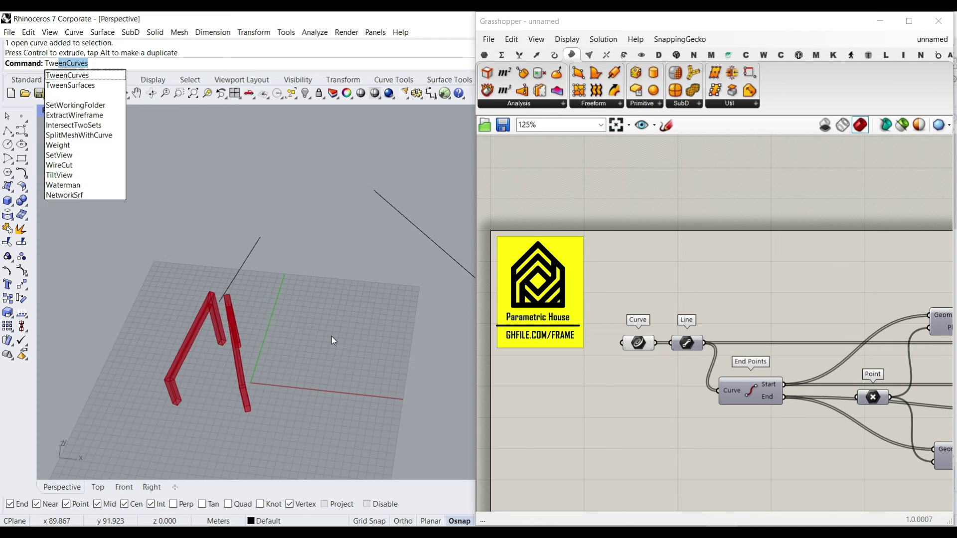
{"action": "key", "text": "Return"}
{"action": "left_click", "coordinate": [248, 256]}
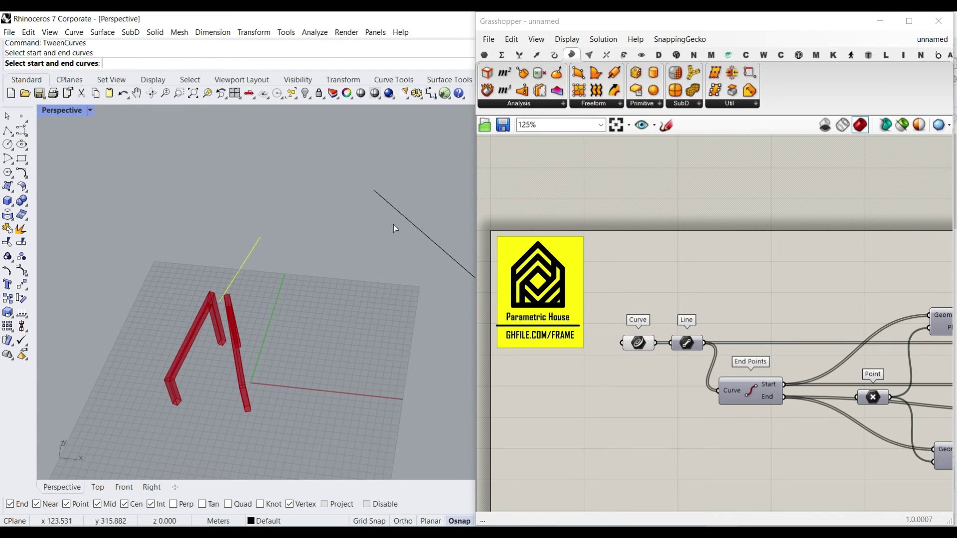
{"action": "left_click", "coordinate": [397, 210]}
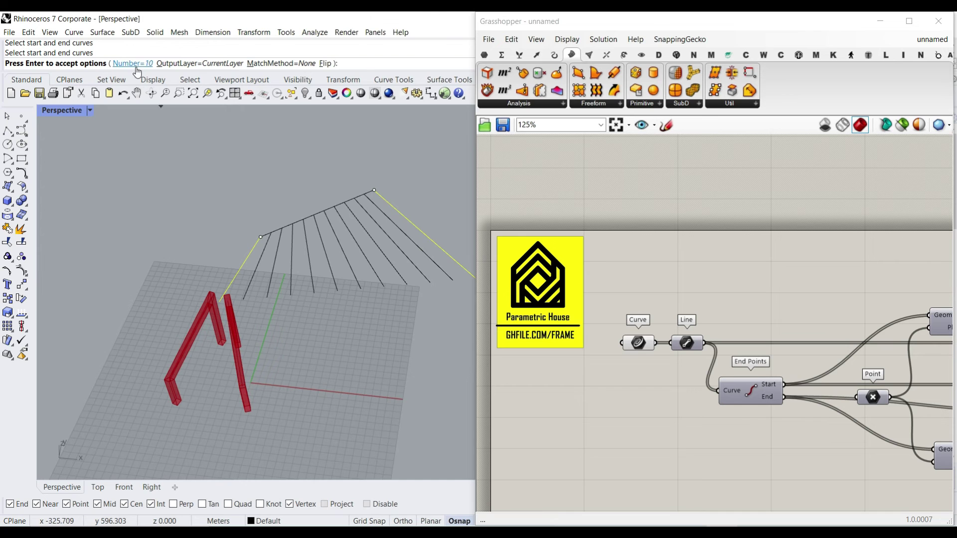
{"action": "key", "text": "Return"}
- Reference all the tweened lines and both original lines in Grasshopper's Curve component as multiple curves
{"action": "right_click_drag", "start_coordinate": [270, 232], "coordinate": [209, 241]}
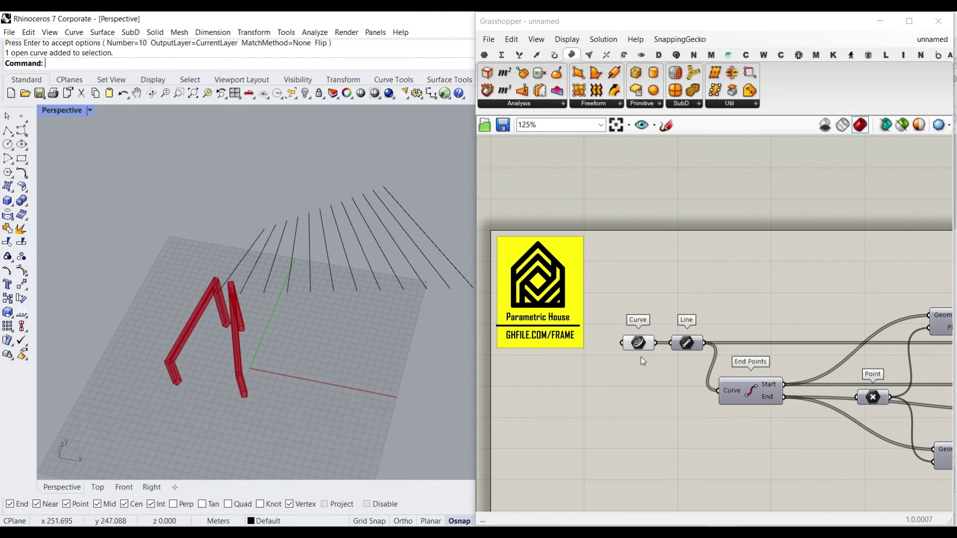
{"action": "right_click", "coordinate": [640, 343]}
{"action": "left_click", "coordinate": [670, 446]}
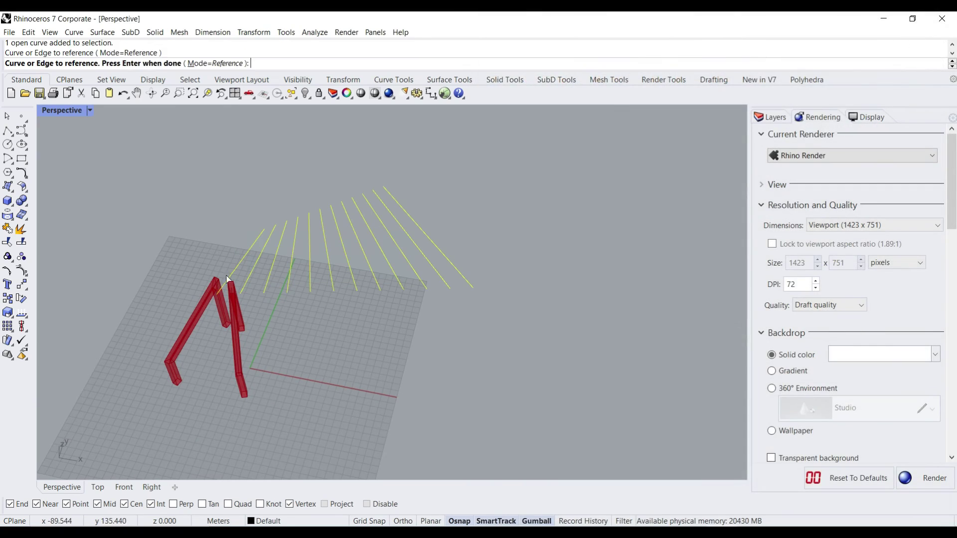
{"action": "key", "text": "Return"}
{"action": "mouse_move", "coordinate": [224, 217]}
{"action": "right_mouse_down"}
{"action": "mouse_move", "coordinate": [196, 299]}
{"action": "mouse_move", "coordinate": [355, 267]}
{"action": "mouse_move", "coordinate": [239, 318]}
{"action": "mouse_move", "coordinate": [297, 289]}
{"action": "mouse_move", "coordinate": [160, 279]}
{"action": "mouse_move", "coordinate": [241, 313]}
{"action": "mouse_move", "coordinate": [227, 280]}
{"action": "right_mouse_up"}
{"action": "scroll", "coordinate": [776, 342], "scroll_direction": "down", "scroll_amount": 5}
- Move the Point component that feeds the Project planes beneath the Curve component and turn on its preview
{"action": "right_click_drag", "start_coordinate": [917, 341], "coordinate": [830, 317]}
{"action": "scroll", "coordinate": [604, 312], "scroll_direction": "up", "scroll_amount": 3}
{"action": "right_click_drag", "start_coordinate": [865, 350], "coordinate": [854, 349]}
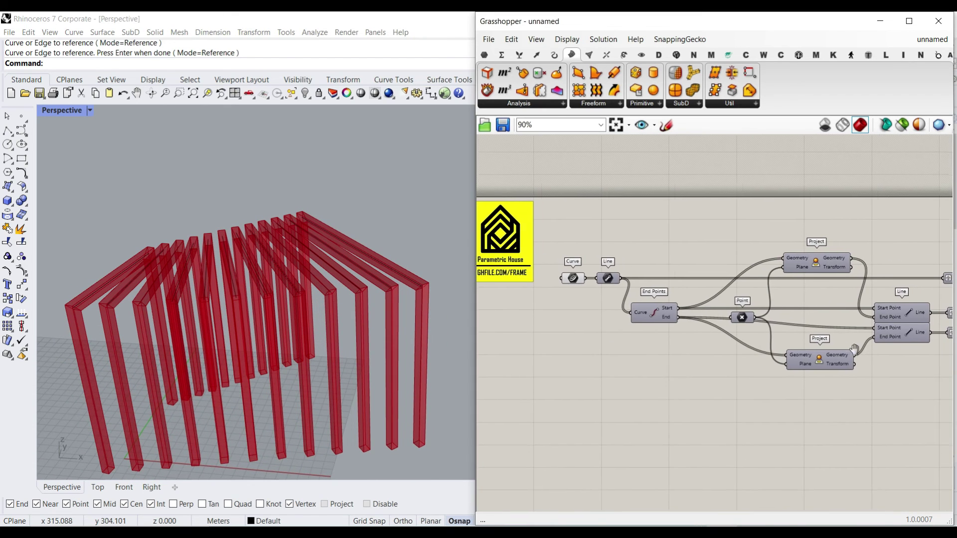
{"action": "scroll", "coordinate": [704, 331], "scroll_direction": "up", "scroll_amount": 3}
{"action": "left_click_drag", "start_coordinate": [718, 332], "coordinate": [501, 358]}
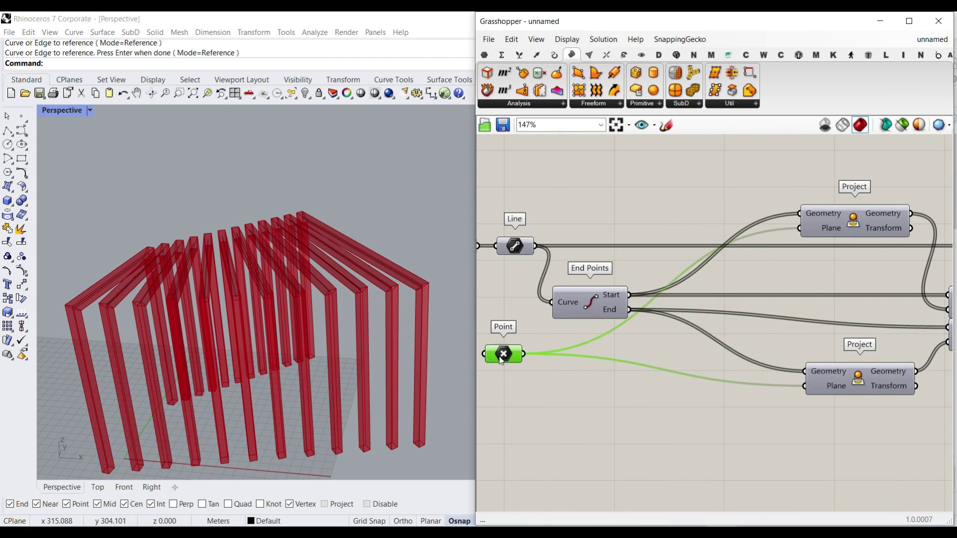
{"action": "right_click_drag", "start_coordinate": [500, 357], "coordinate": [649, 343]}
{"action": "left_click_drag", "start_coordinate": [649, 342], "coordinate": [612, 342]}
{"action": "right_click", "coordinate": [614, 342]}
{"action": "left_click", "coordinate": [648, 298]}
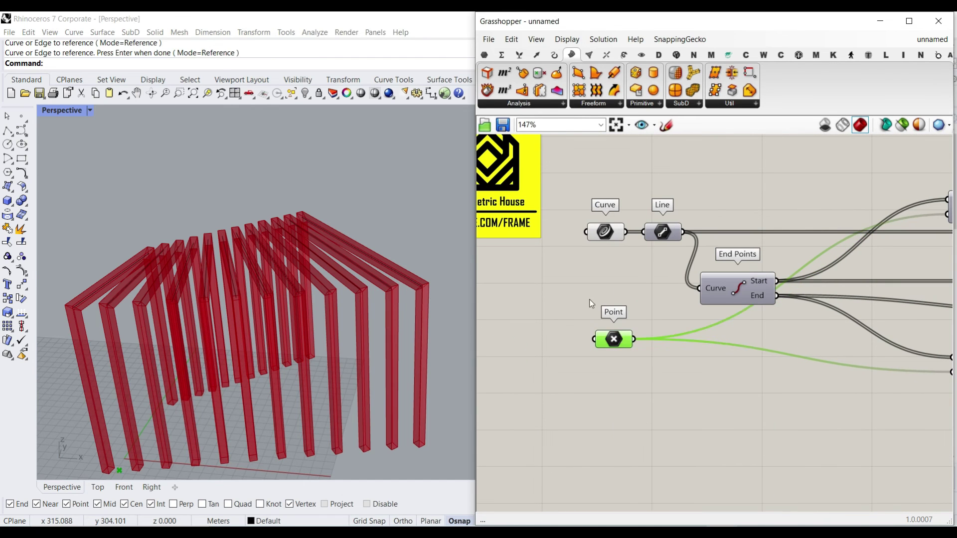
- Set the X Size slider to 3.7 and the Y Size slider to 10.0
{"action": "right_click_drag", "start_coordinate": [409, 299], "coordinate": [262, 296]}
{"action": "scroll", "coordinate": [262, 296], "scroll_direction": "up", "scroll_amount": 3}
{"action": "right_click_drag", "start_coordinate": [750, 312], "coordinate": [683, 312]}
{"action": "scroll", "coordinate": [573, 314], "scroll_direction": "down", "scroll_amount": 8}
{"action": "scroll", "coordinate": [810, 314], "scroll_direction": "up", "scroll_amount": 6}
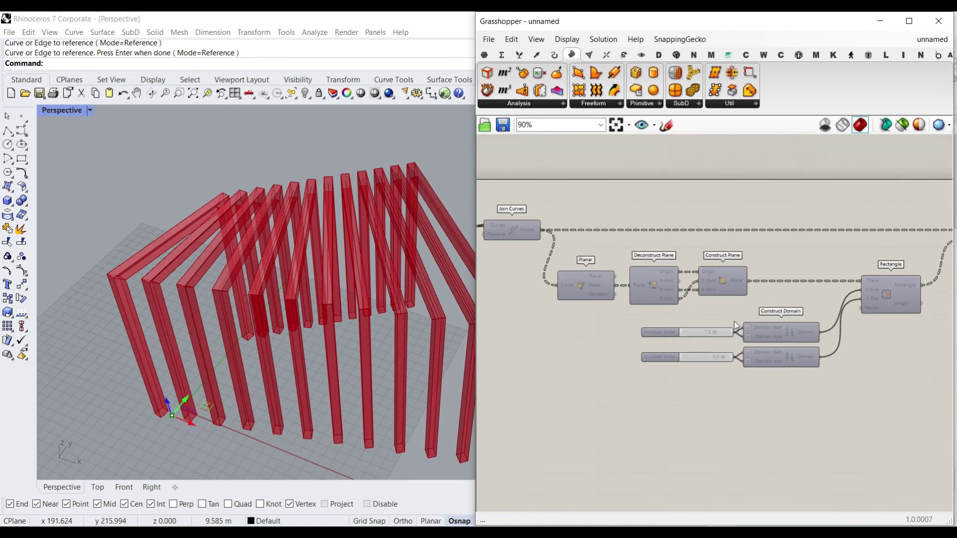
{"action": "scroll", "coordinate": [734, 324], "scroll_direction": "up", "scroll_amount": 5}
{"action": "left_click_drag", "start_coordinate": [735, 333], "coordinate": [688, 335]}
{"action": "left_click_drag", "start_coordinate": [762, 404], "coordinate": [792, 402]}
{"action": "right_click_drag", "start_coordinate": [399, 364], "coordinate": [349, 351]}
{"action": "scroll", "coordinate": [305, 362], "scroll_direction": "up", "scroll_amount": 5}
{"action": "scroll", "coordinate": [299, 355], "scroll_direction": "down", "scroll_amount": 7}
{"action": "scroll", "coordinate": [526, 332], "scroll_direction": "down", "scroll_amount": 3}
- Add a Custom Preview component and connect the Cap Holes output to its Geometry input
{"action": "right_click_drag", "start_coordinate": [945, 270], "coordinate": [617, 325]}
{"action": "scroll", "coordinate": [758, 211], "scroll_direction": "up", "scroll_amount": 3}
{"action": "left_click", "coordinate": [642, 54]}
{"action": "left_click_drag", "start_coordinate": [712, 97], "coordinate": [844, 304]}
{"action": "left_click", "coordinate": [778, 359]}
- Increase the X Size slider to enlarge the profile of the frames
{"action": "scroll", "coordinate": [590, 324], "scroll_direction": "down", "scroll_amount": 3}
{"action": "right_click_drag", "start_coordinate": [528, 339], "coordinate": [938, 315]}
{"action": "scroll", "coordinate": [584, 429], "scroll_direction": "up", "scroll_amount": 4}
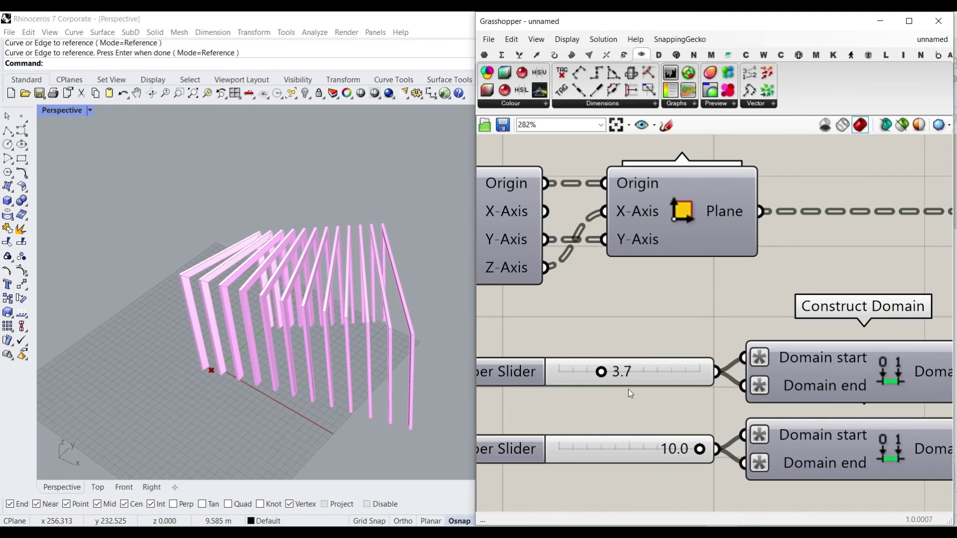
{"action": "left_click_drag", "start_coordinate": [602, 374], "coordinate": [652, 374]}
{"action": "scroll", "coordinate": [349, 319], "scroll_direction": "up", "scroll_amount": 4}
{"action": "right_click_drag", "start_coordinate": [363, 305], "coordinate": [158, 252]}
{"action": "scroll", "coordinate": [158, 252], "scroll_direction": "down", "scroll_amount": 4}
{"action": "right_click_drag", "start_coordinate": [222, 230], "coordinate": [253, 338]}
- Add a Brep Edges component and connect the Cap Holes output to it to outline the frames
{"action": "scroll", "coordinate": [761, 298], "scroll_direction": "down", "scroll_amount": 10}
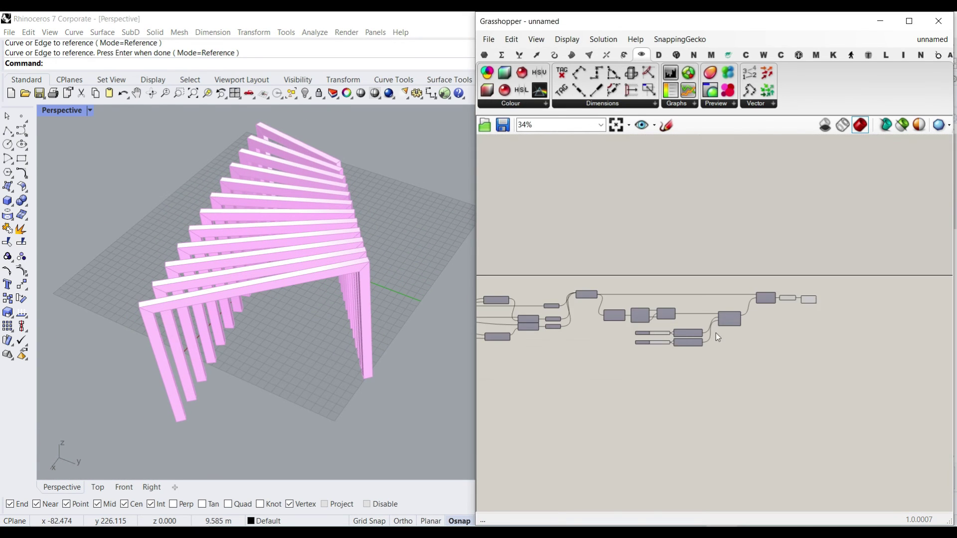
{"action": "scroll", "coordinate": [570, 327], "scroll_direction": "down", "scroll_amount": 3}
{"action": "left_click", "coordinate": [572, 55]}
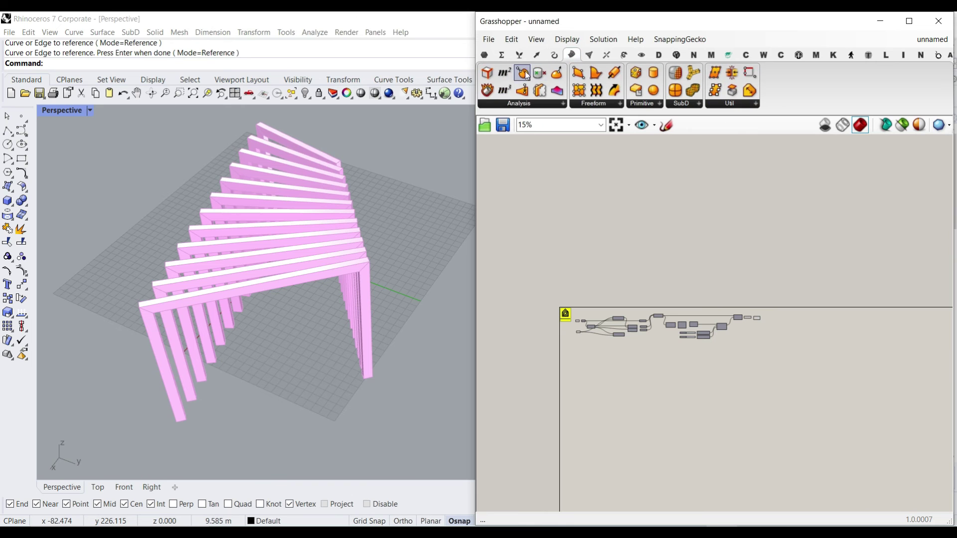
{"action": "scroll", "coordinate": [762, 293], "scroll_direction": "up", "scroll_amount": 9}
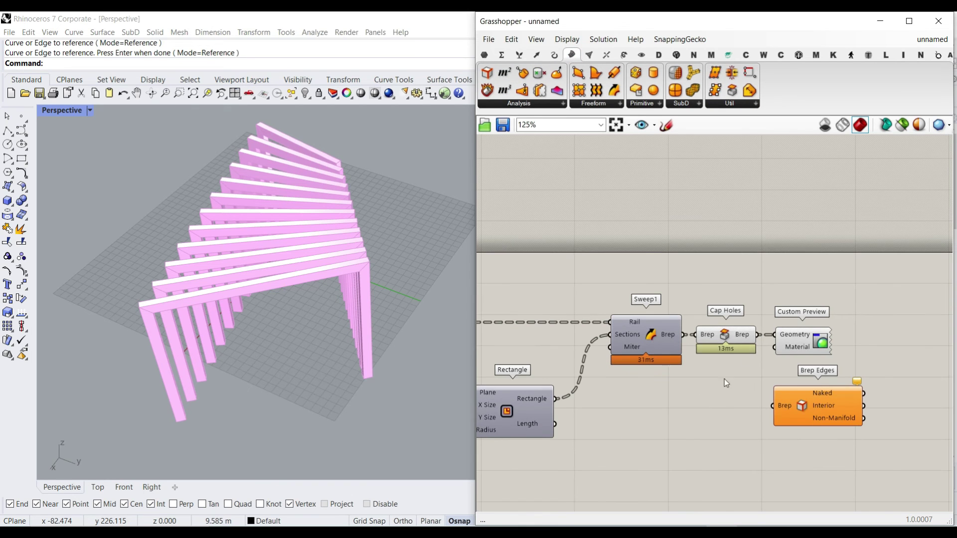
{"action": "left_click_drag", "start_coordinate": [768, 413], "coordinate": [772, 406]}
{"action": "right_click_drag", "start_coordinate": [279, 344], "coordinate": [339, 349]}
{"action": "scroll", "coordinate": [399, 269], "scroll_direction": "down", "scroll_amount": 8}
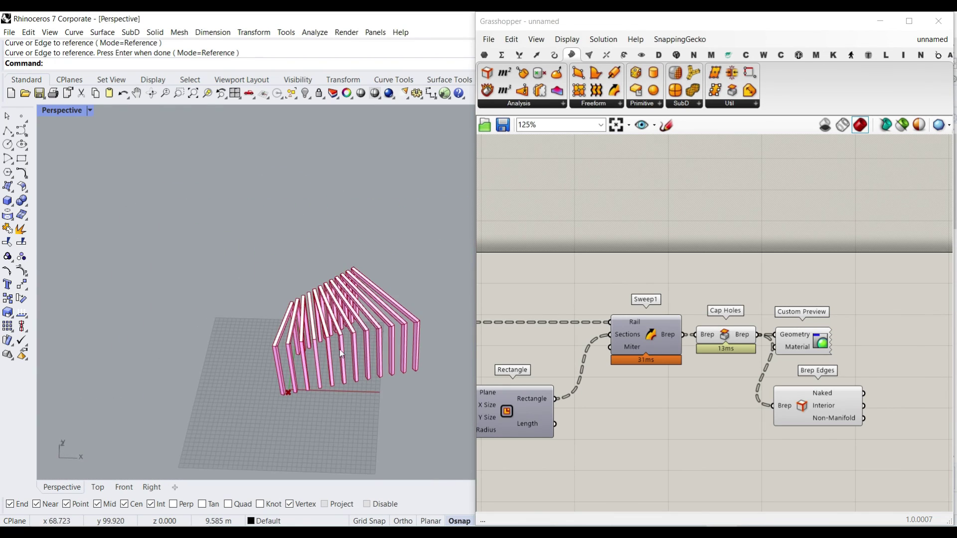
{"action": "scroll", "coordinate": [339, 349], "scroll_direction": "up", "scroll_amount": 8}
- Internalise the referenced lines in the Curve component
{"action": "right_click_drag", "start_coordinate": [673, 305], "coordinate": [752, 296]}
{"action": "scroll", "coordinate": [752, 296], "scroll_direction": "down", "scroll_amount": 5}
{"action": "right_click_drag", "start_coordinate": [581, 324], "coordinate": [856, 310]}
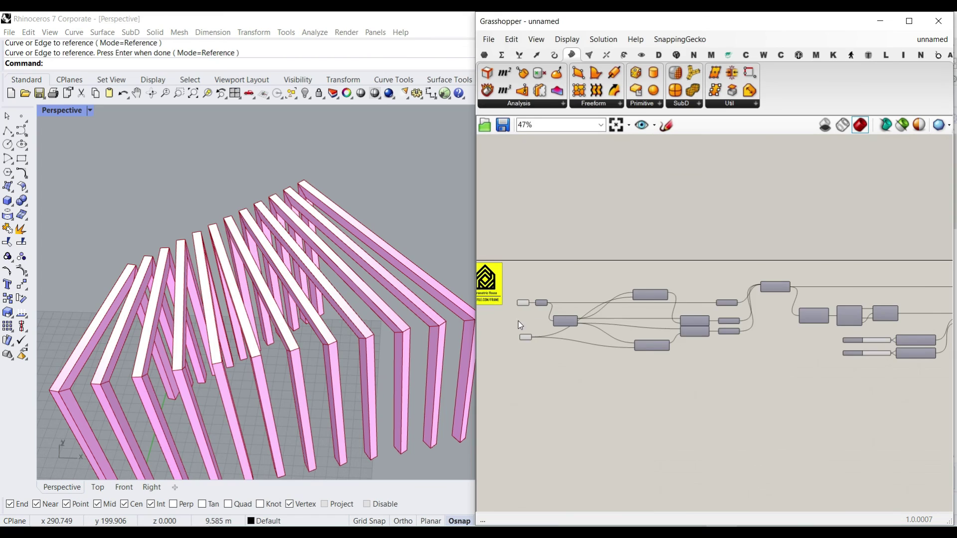
{"action": "scroll", "coordinate": [518, 314], "scroll_direction": "up", "scroll_amount": 5}
{"action": "right_click", "coordinate": [531, 283]}
{"action": "left_click", "coordinate": [571, 487]}
{"action": "right_click_drag", "start_coordinate": [378, 349], "coordinate": [214, 307]}
{"action": "scroll", "coordinate": [797, 371], "scroll_direction": "down", "scroll_amount": 5}
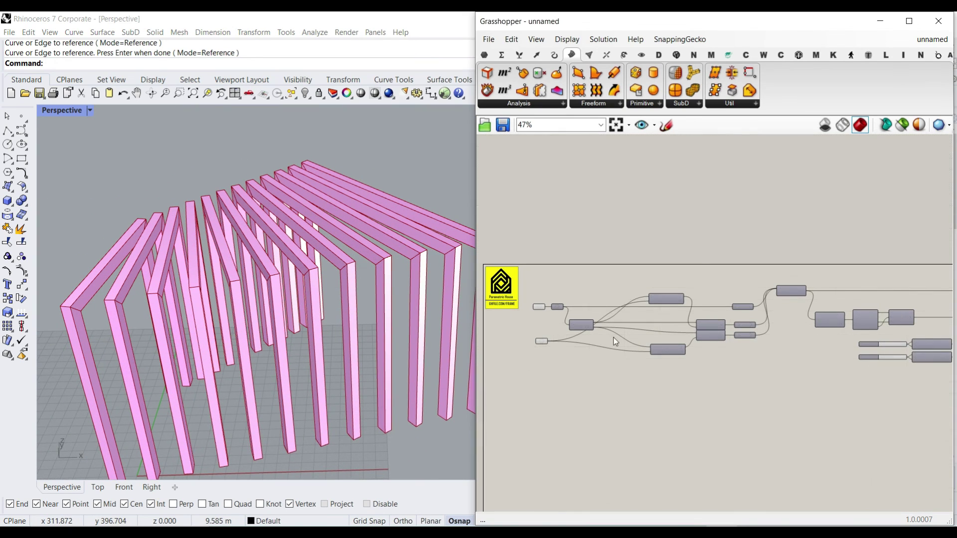
- Select the Point component and shift its reference point slightly in the viewport to adjust the frames' legs
{"action": "right_click_drag", "start_coordinate": [384, 352], "coordinate": [126, 365]}
{"action": "mouse_move", "coordinate": [94, 398]}
{"action": "left_mouse_down"}
{"action": "mouse_move", "coordinate": [100, 371]}
{"action": "mouse_move", "coordinate": [101, 386]}
{"action": "left_mouse_up"}
{"action": "scroll", "coordinate": [281, 289], "scroll_direction": "down", "scroll_amount": 6}
{"action": "right_click_drag", "start_coordinate": [281, 289], "coordinate": [261, 325]}
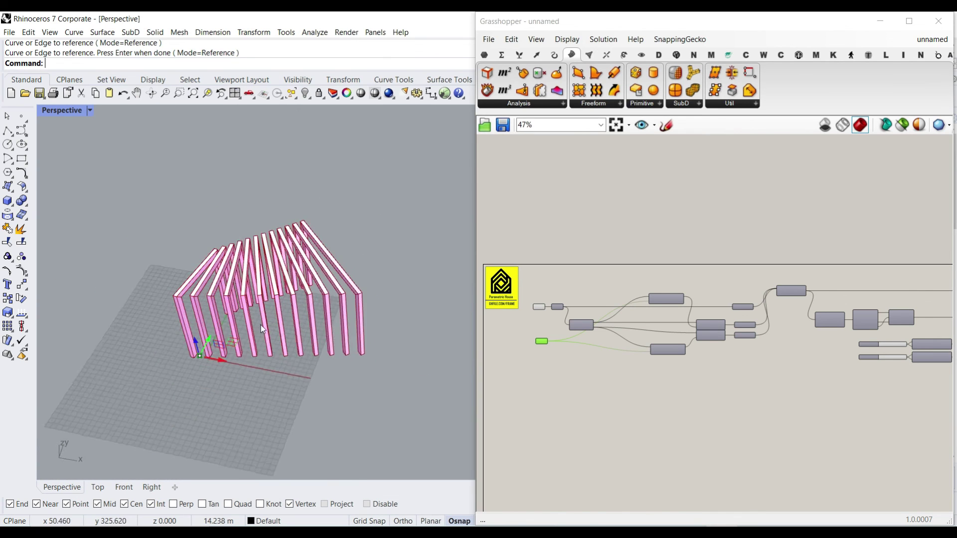
{"action": "scroll", "coordinate": [261, 325], "scroll_direction": "up", "scroll_amount": 4}
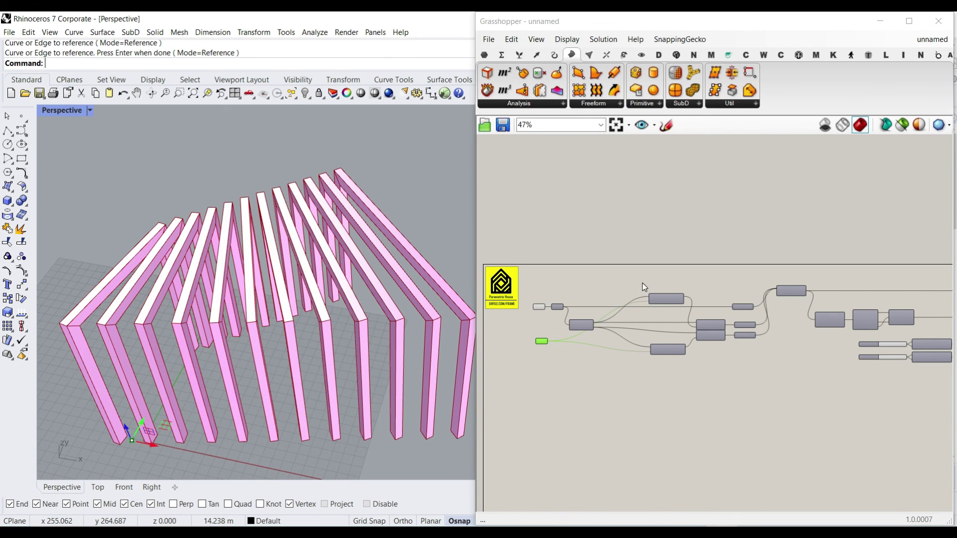
{"action": "scroll", "coordinate": [250, 290], "scroll_direction": "down", "scroll_amount": 4}
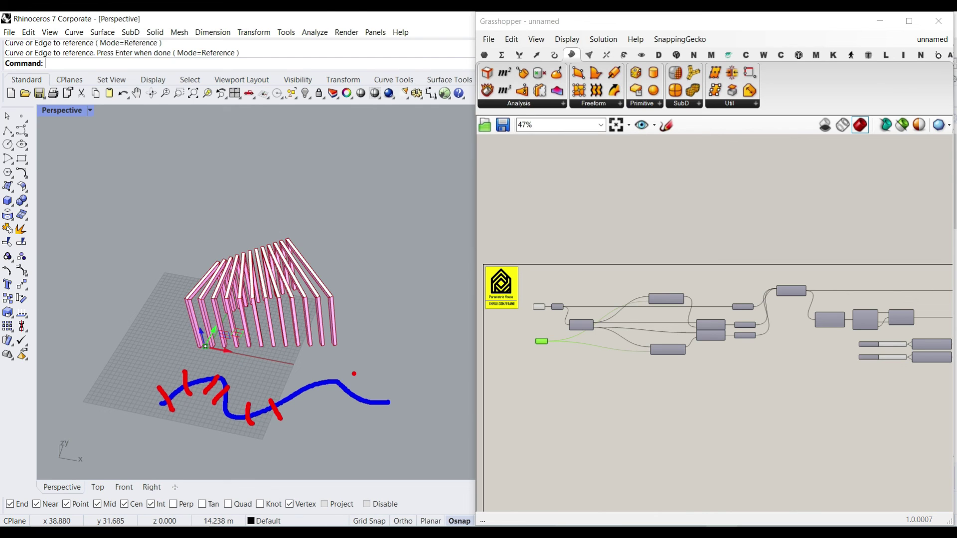
{"action": "key", "text": "Escape"}
{"action": "scroll", "coordinate": [256, 271], "scroll_direction": "up", "scroll_amount": 9}
{"action": "scroll", "coordinate": [264, 261], "scroll_direction": "down", "scroll_amount": 2}
{"action": "mouse_move", "coordinate": [280, 342]}
{"action": "right_mouse_down"}
{"action": "mouse_move", "coordinate": [278, 315]}
{"action": "mouse_move", "coordinate": [268, 342]}
{"action": "right_mouse_up"}
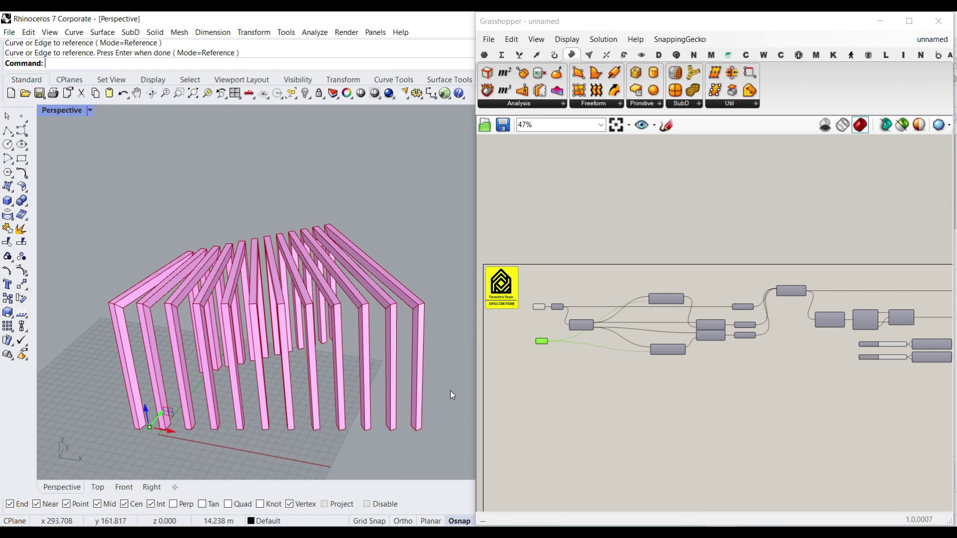
{"action": "left_click", "coordinate": [574, 412]}
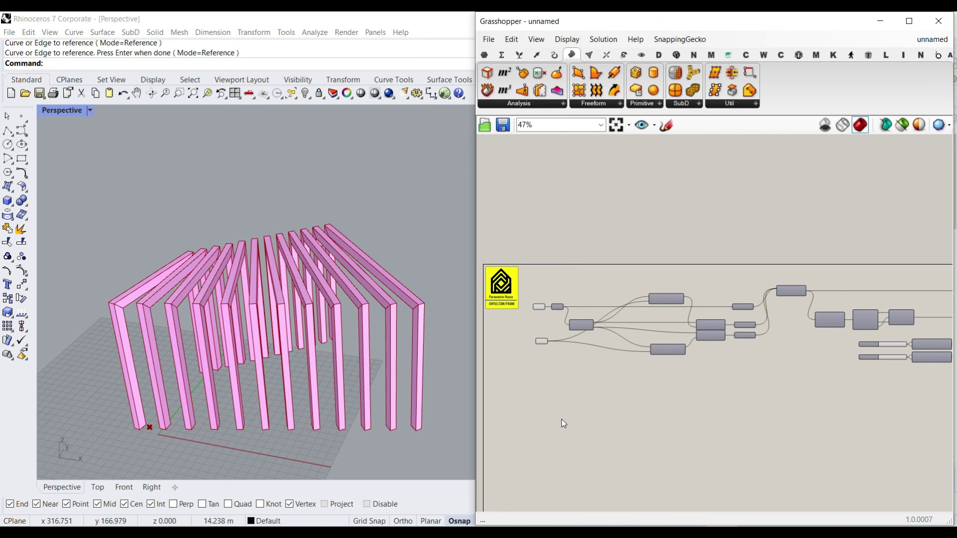